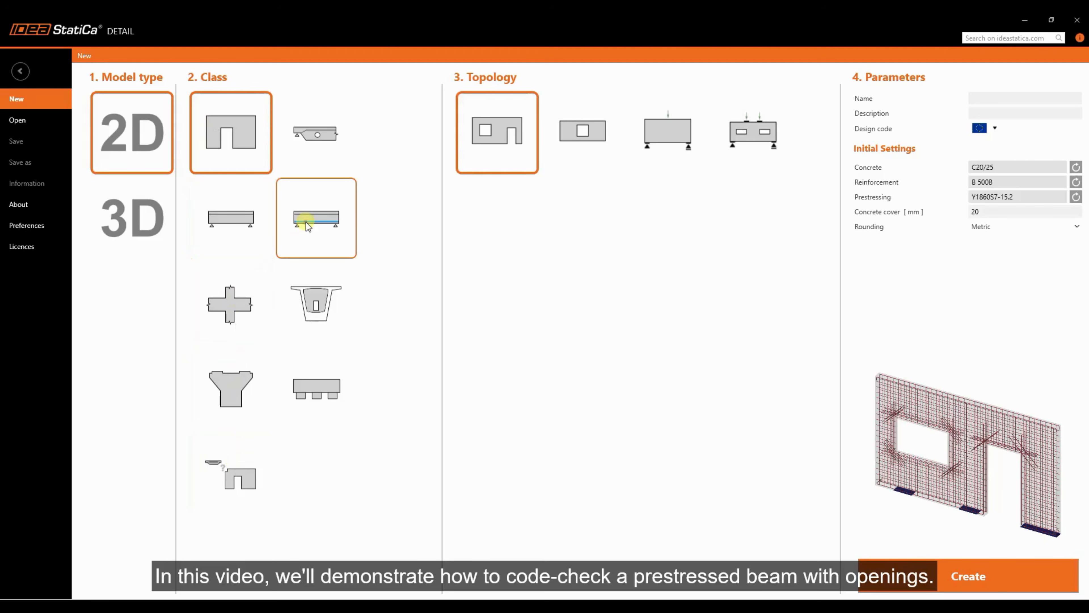
Create a 2D project of the general class without predefined topology, using C55/67 concrete and a 30 mm concrete cover
click(305, 221)
click(231, 488)
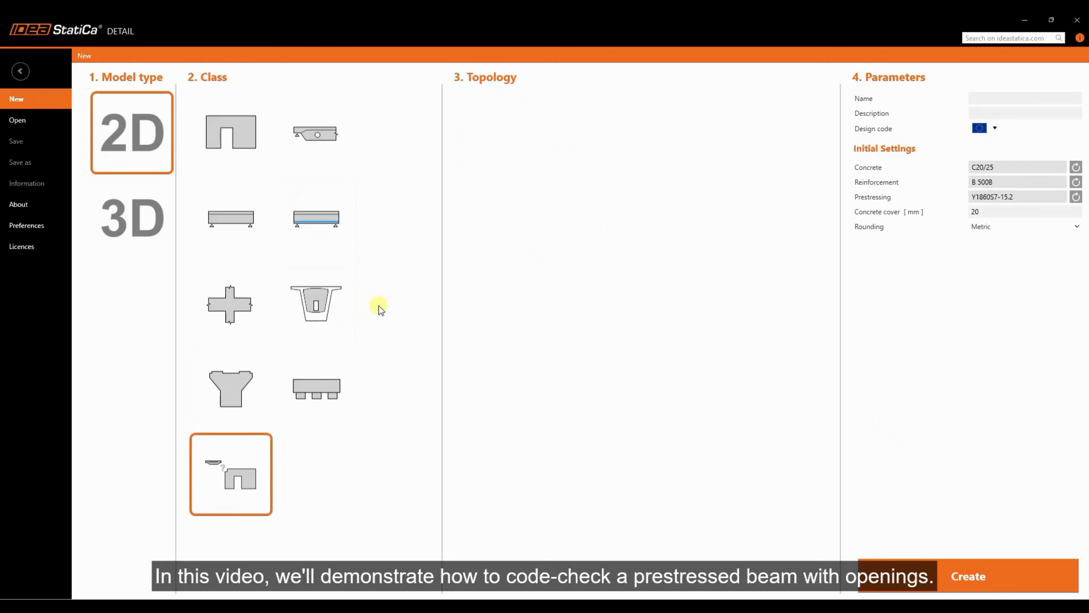
click(1076, 167)
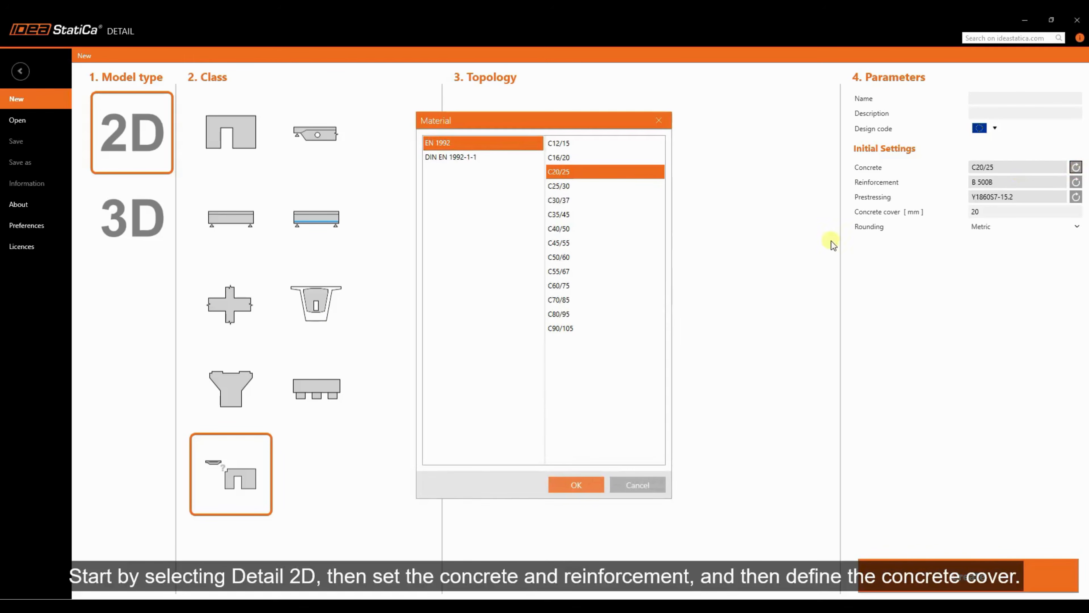
click(565, 271)
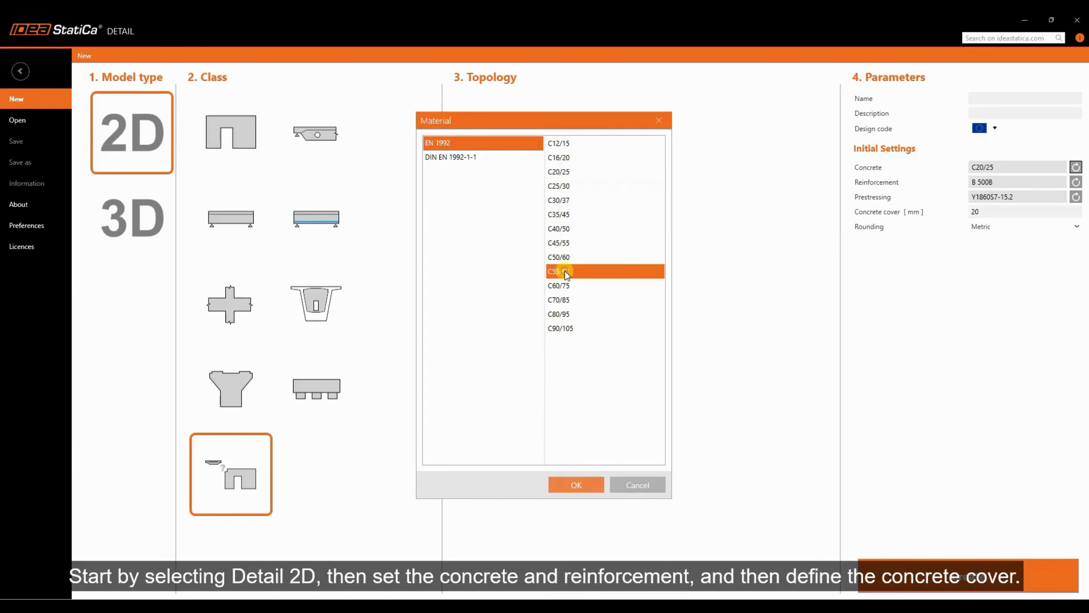
click(565, 483)
drag(993, 213, 934, 213)
text(30)
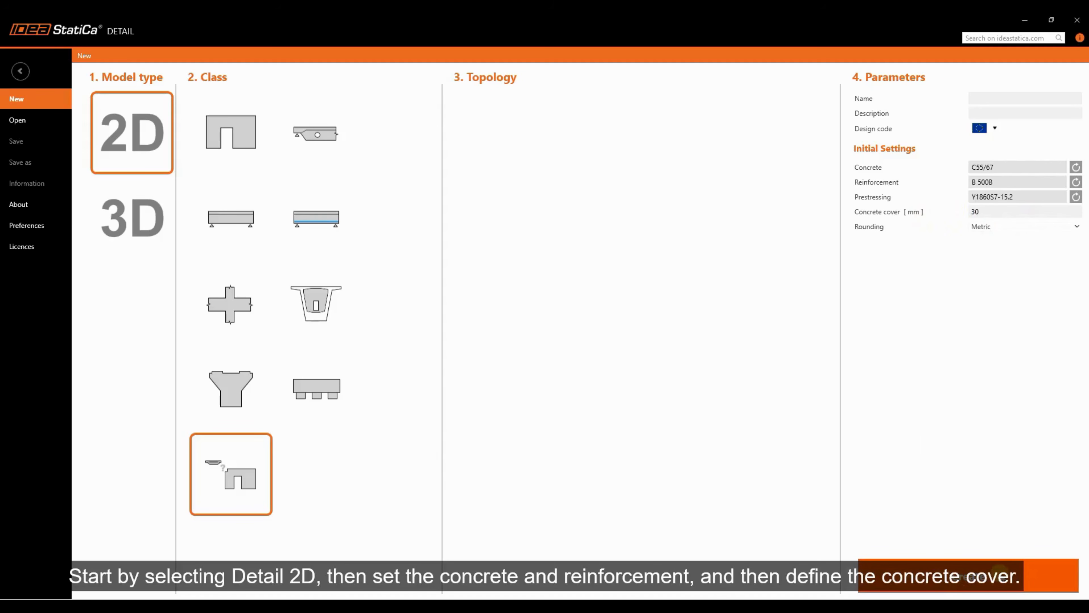
click(999, 574)
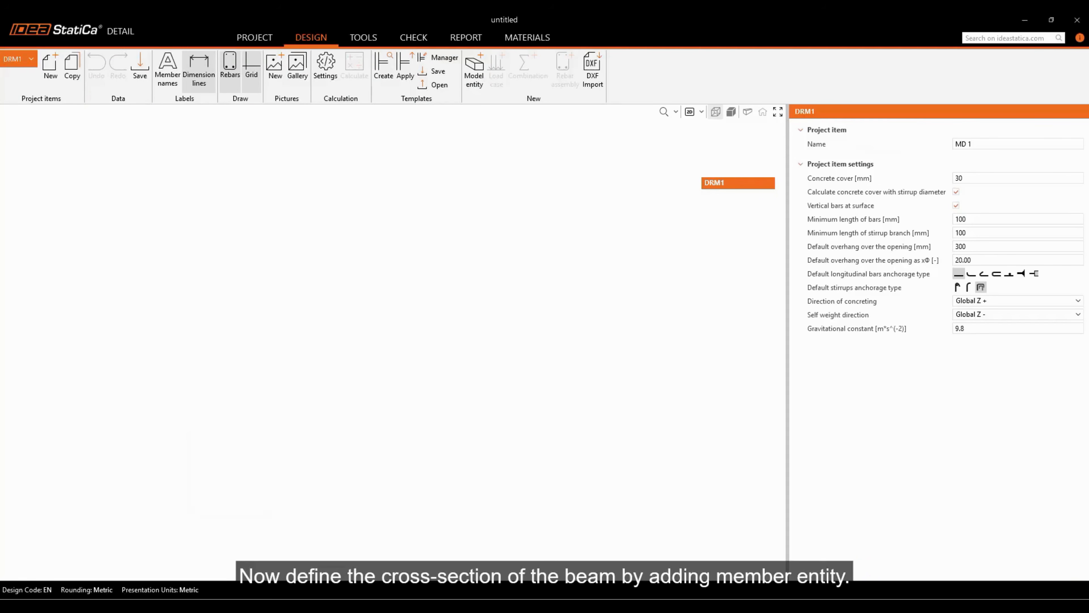
Add a beam model entity with the I Shape with haunch cross-section
click(472, 84)
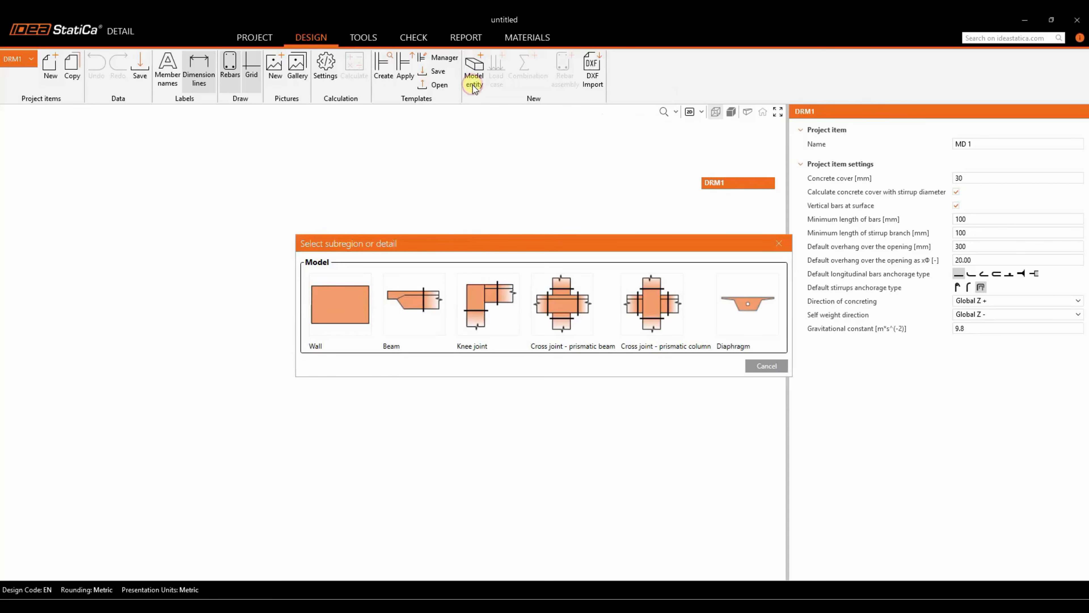
drag(464, 243, 340, 221)
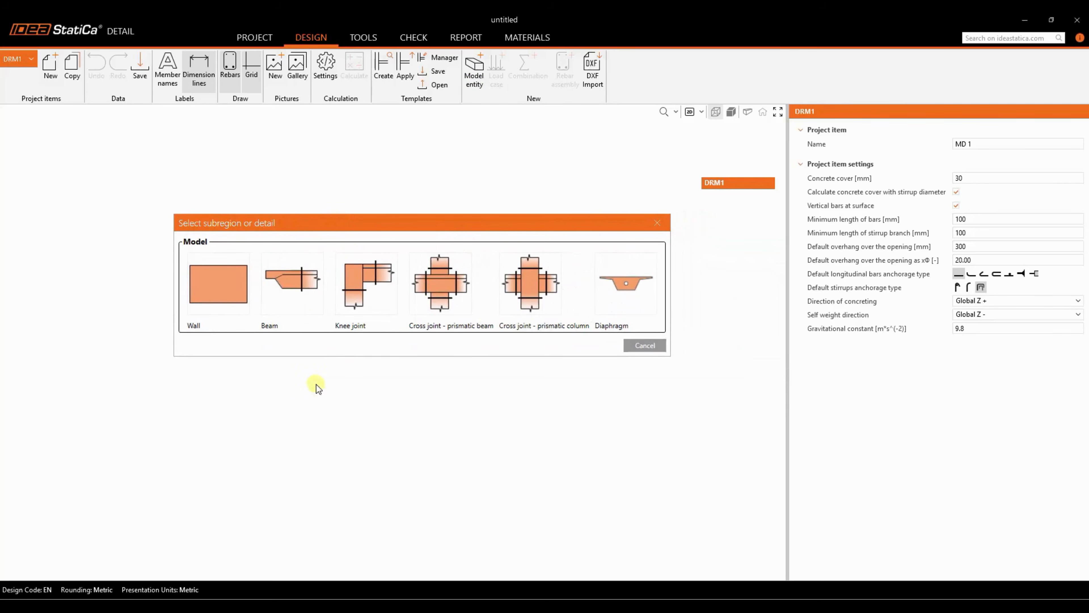
click(292, 279)
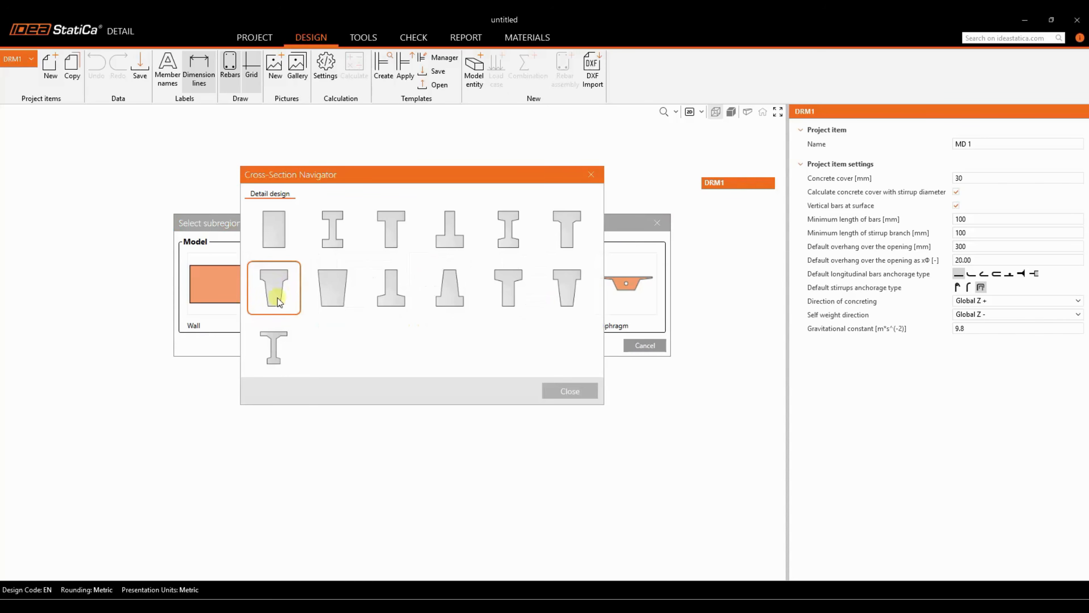
click(499, 243)
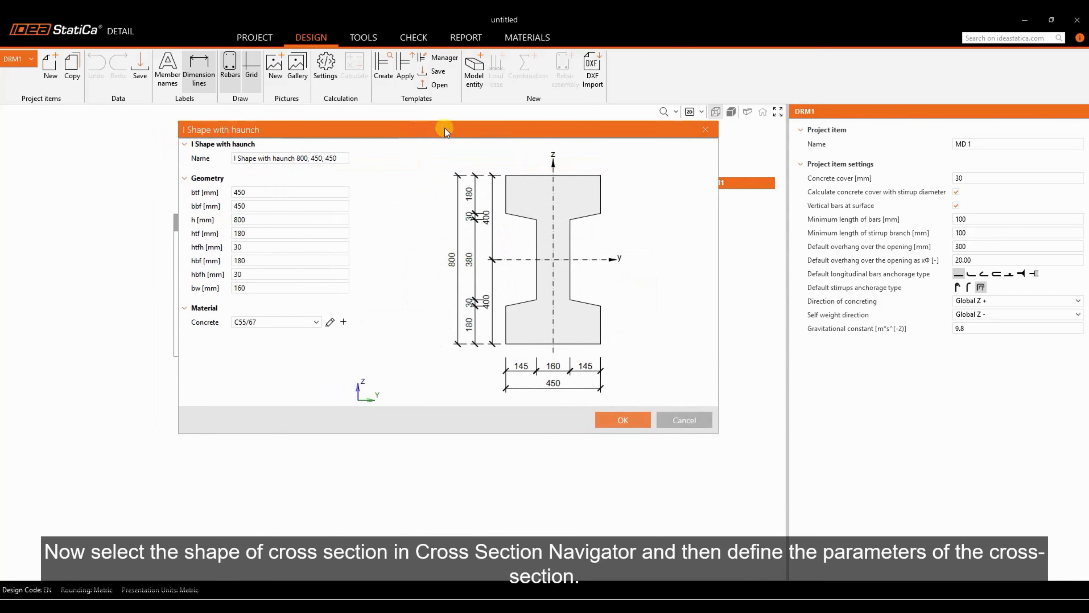
Set the I-section's top flange width btf to 500 mm, bottom flange width bbf to 320 mm and height h to 1000 mm
click(267, 192)
text(500)
key(Tab)
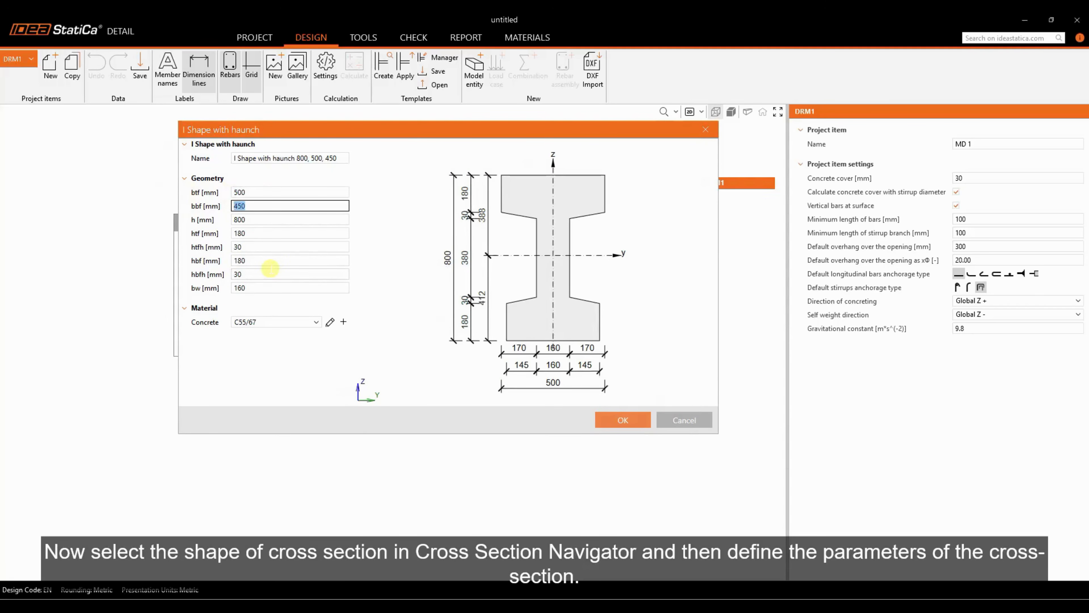
text(320)
key(Tab)
text(100)
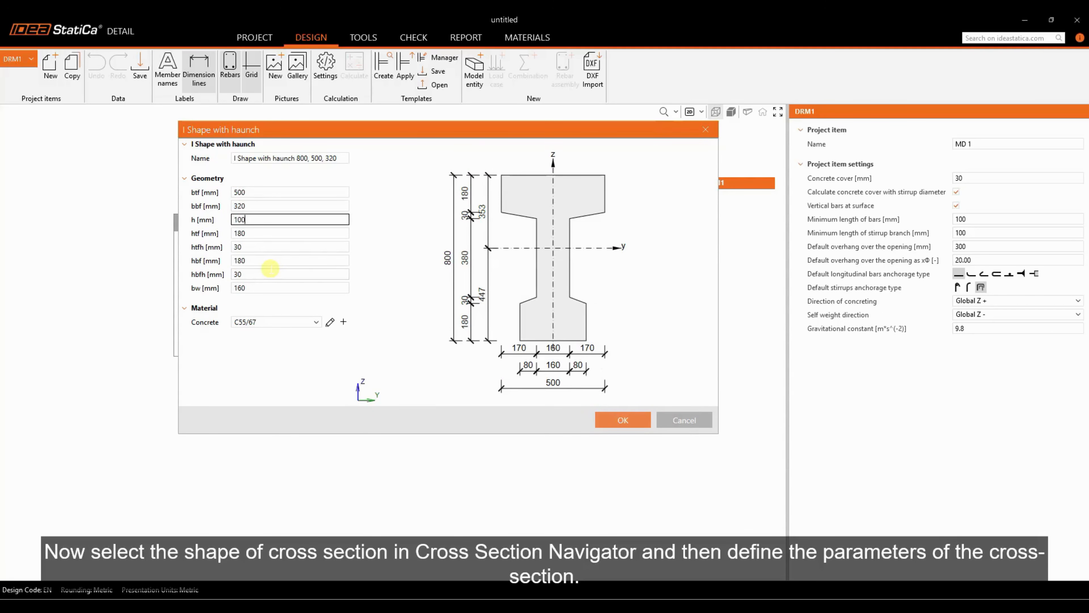
text(0)
key(Tab)
Set the I-section's htf to 120 mm and hbf to 180 mm, and accept the cross-section
text(120)
key(Tab)
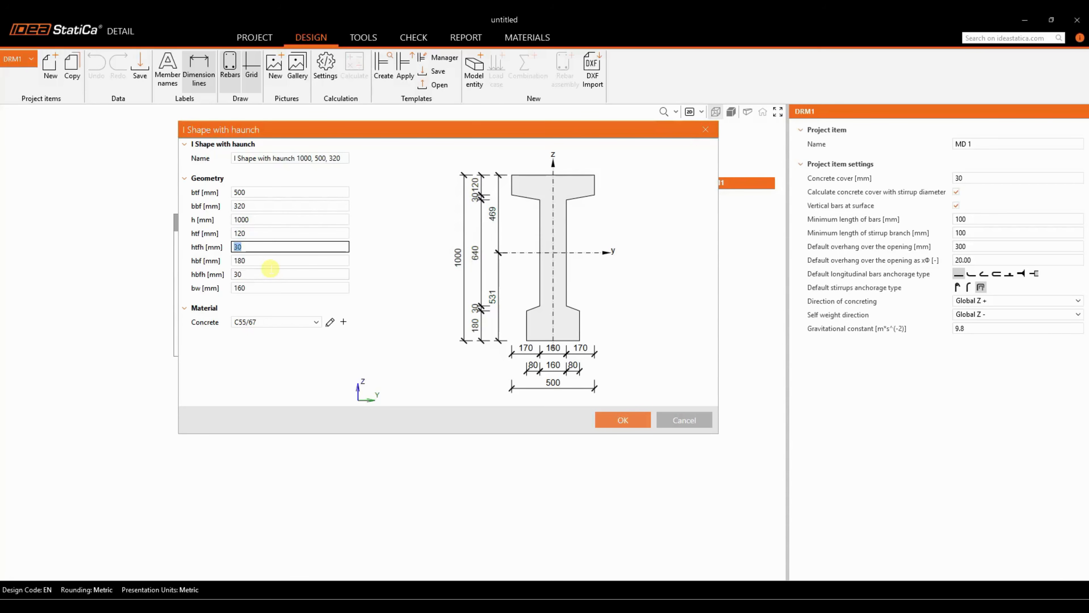
key(Tab)
text(180)
key(Tab)
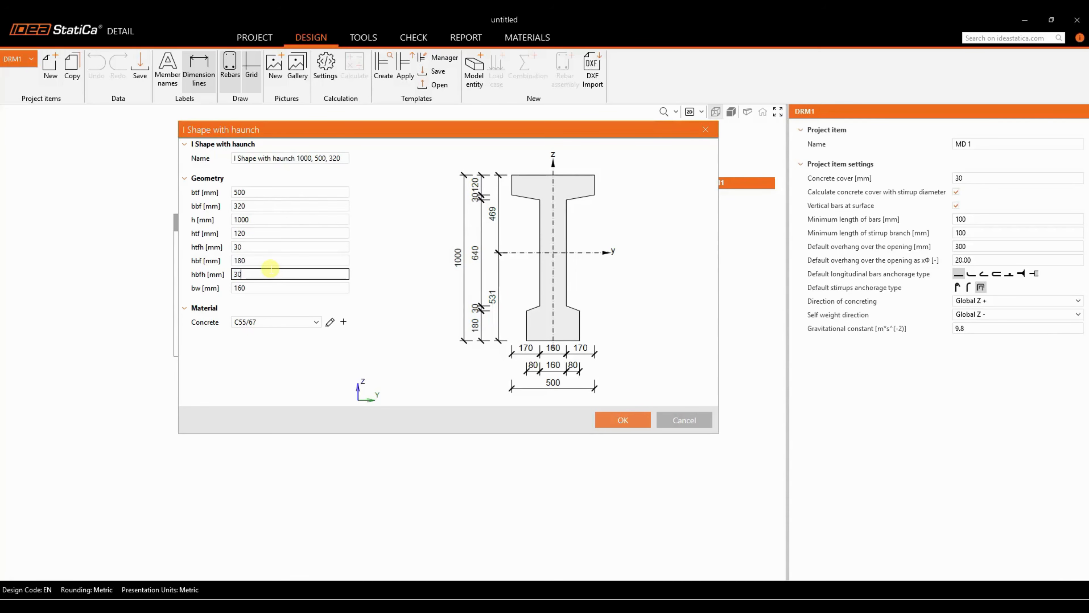
key(Tab)
key(Tab)
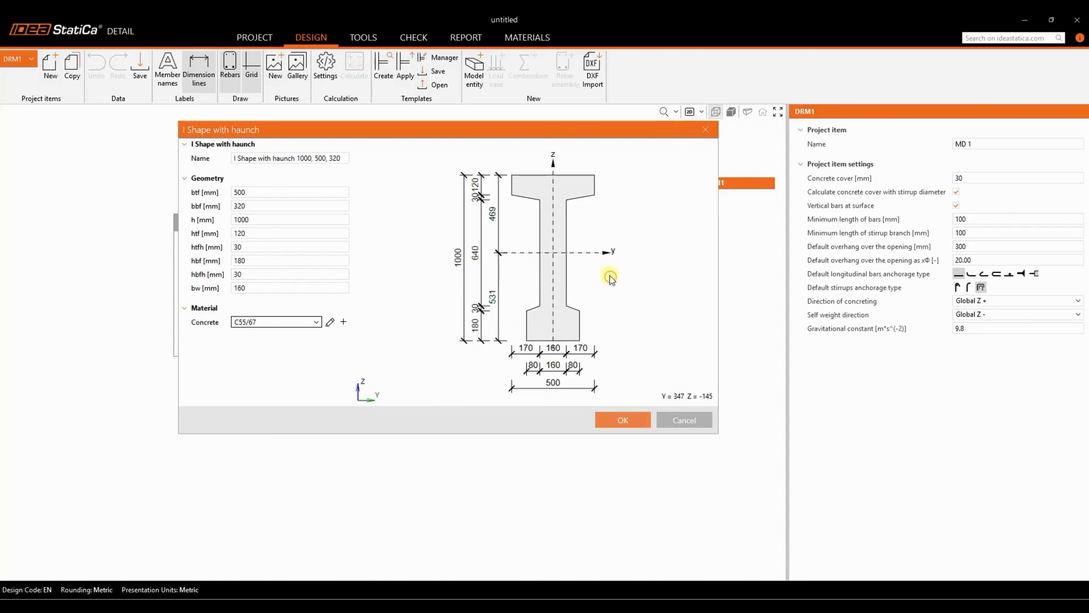
click(617, 422)
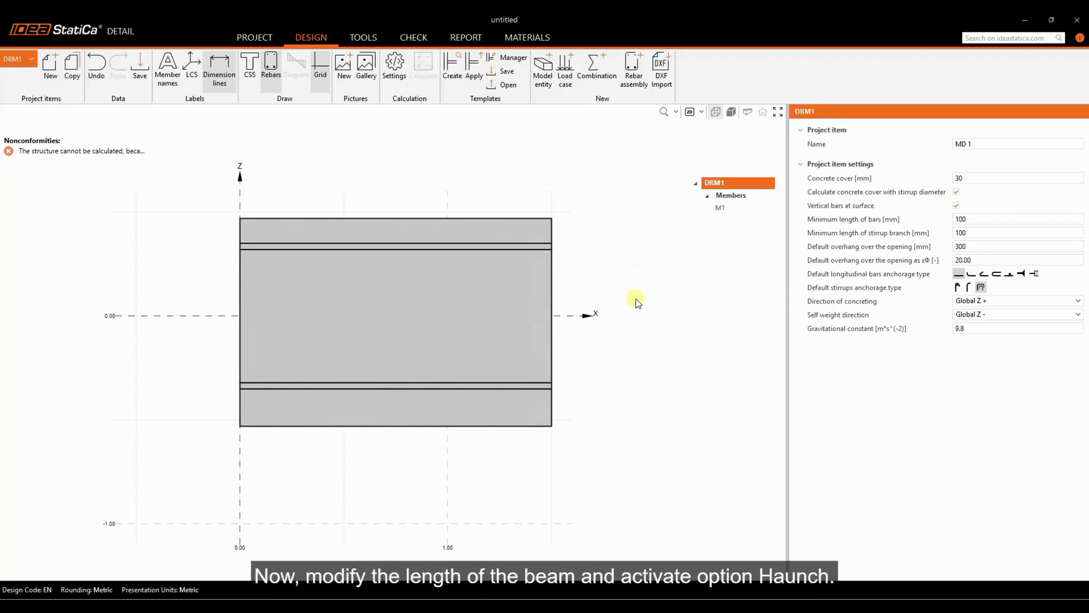
Set member M1's length to 10 m and enable its haunch
click(728, 208)
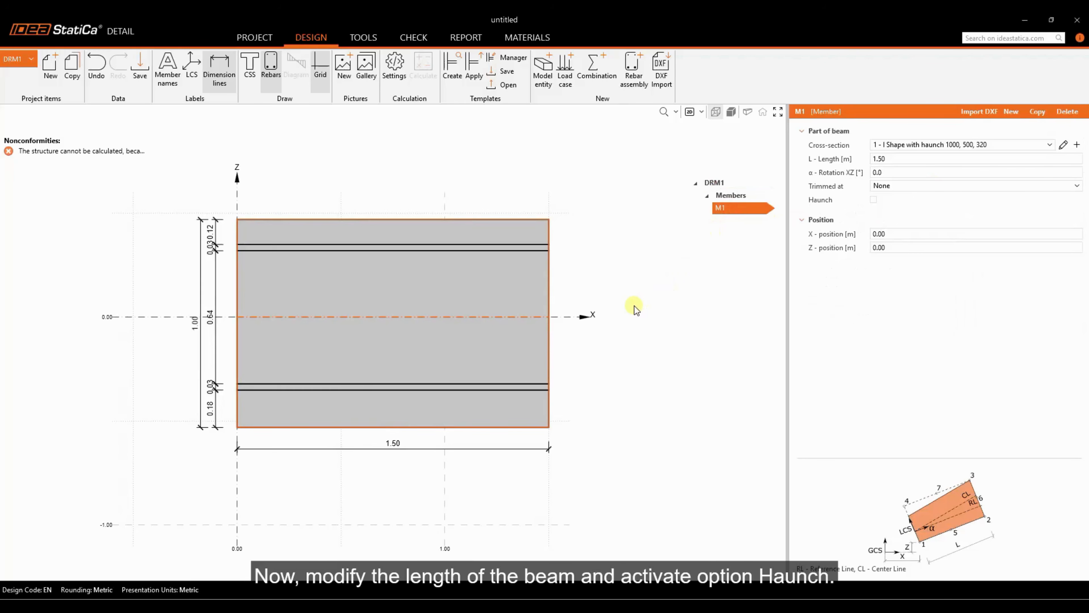
double_click(890, 159)
text(10)
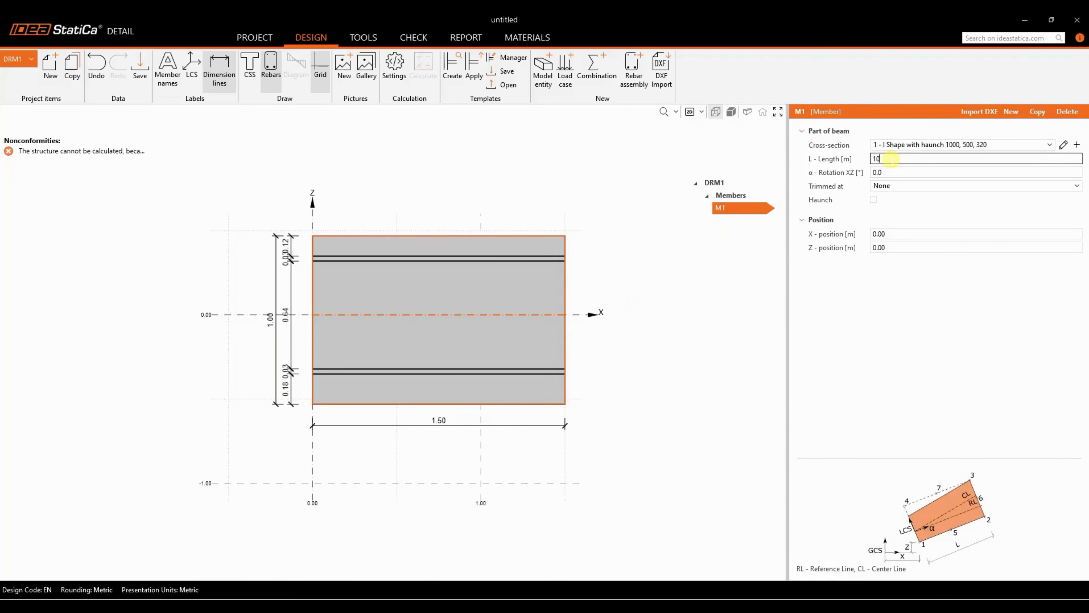
key(Tab)
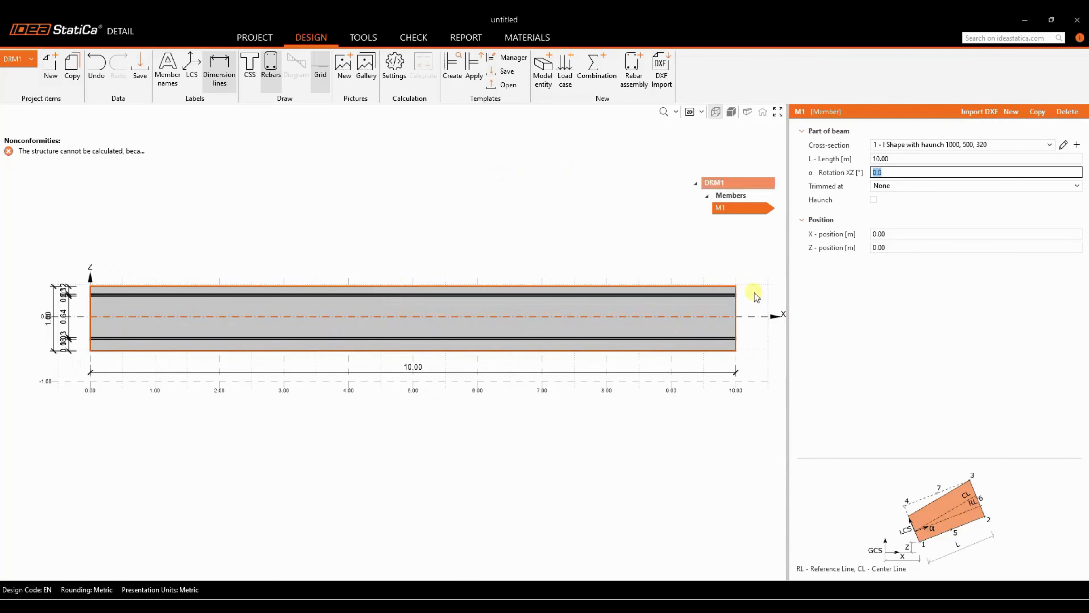
click(874, 200)
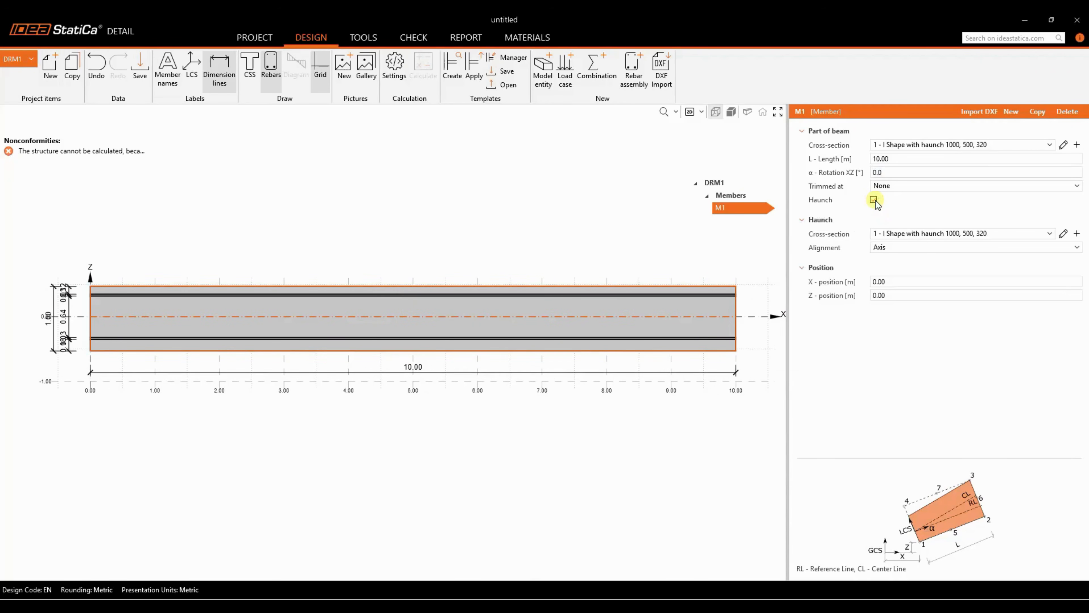
Create a new haunch cross-section with height h of 1500 mm for M1 and set the haunch alignment to Bottom
click(1077, 233)
double_click(276, 244)
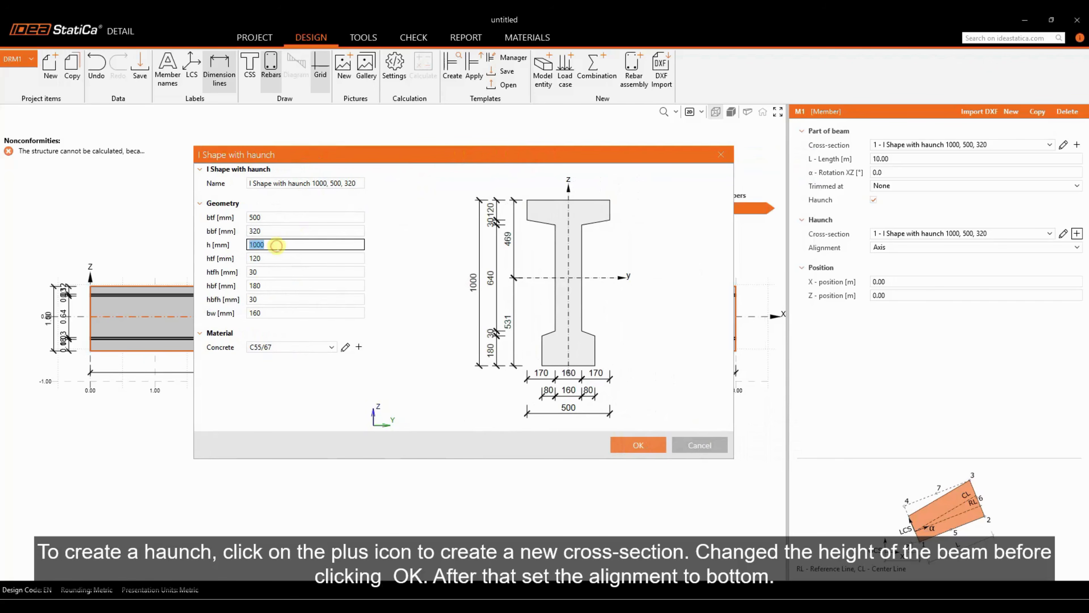
text(1500)
key(Tab)
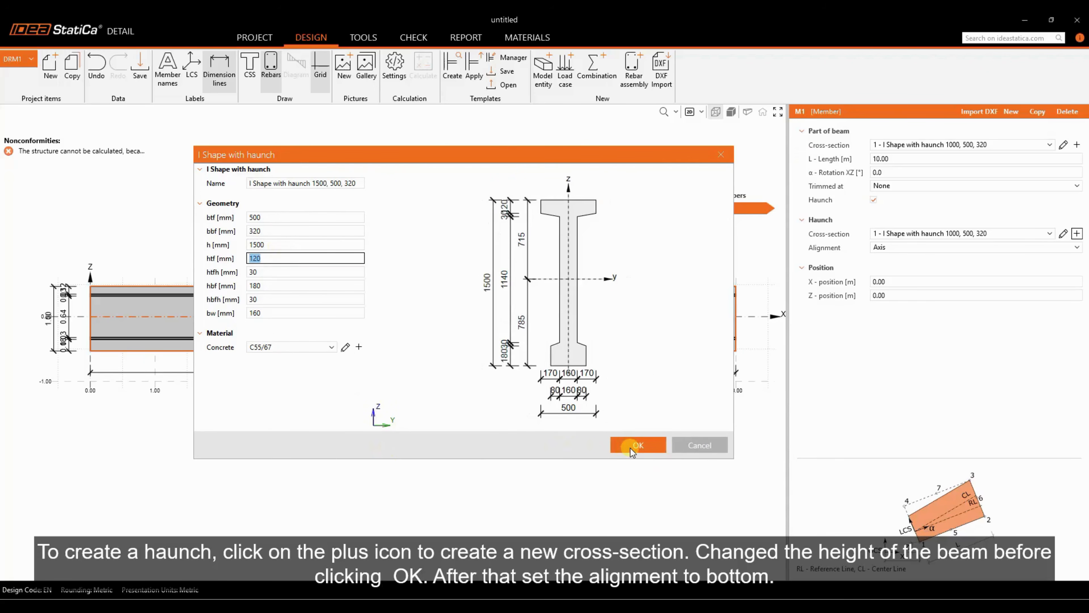
click(638, 445)
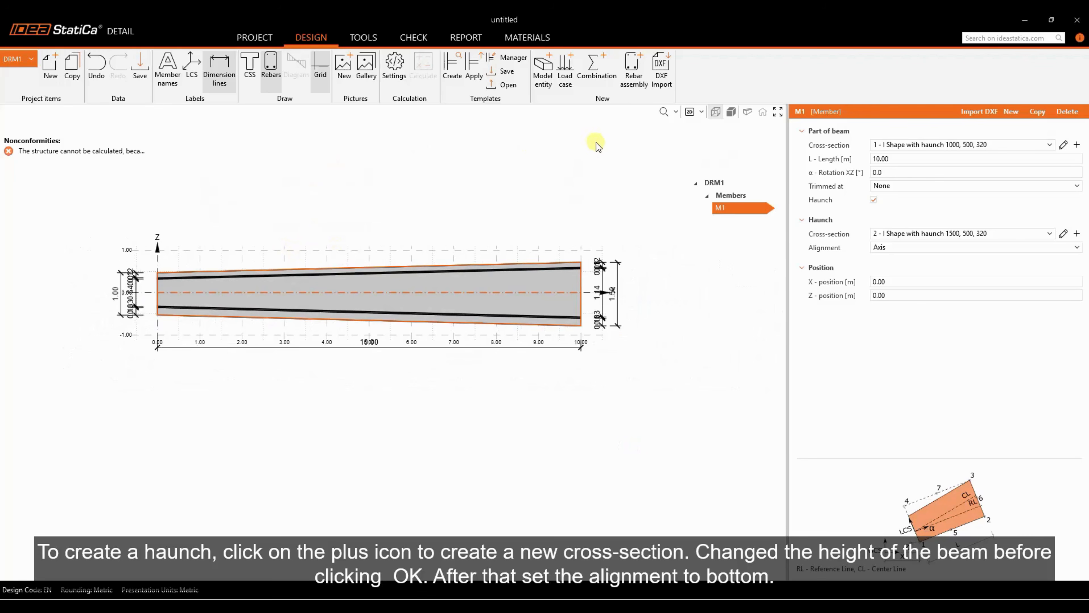
click(878, 247)
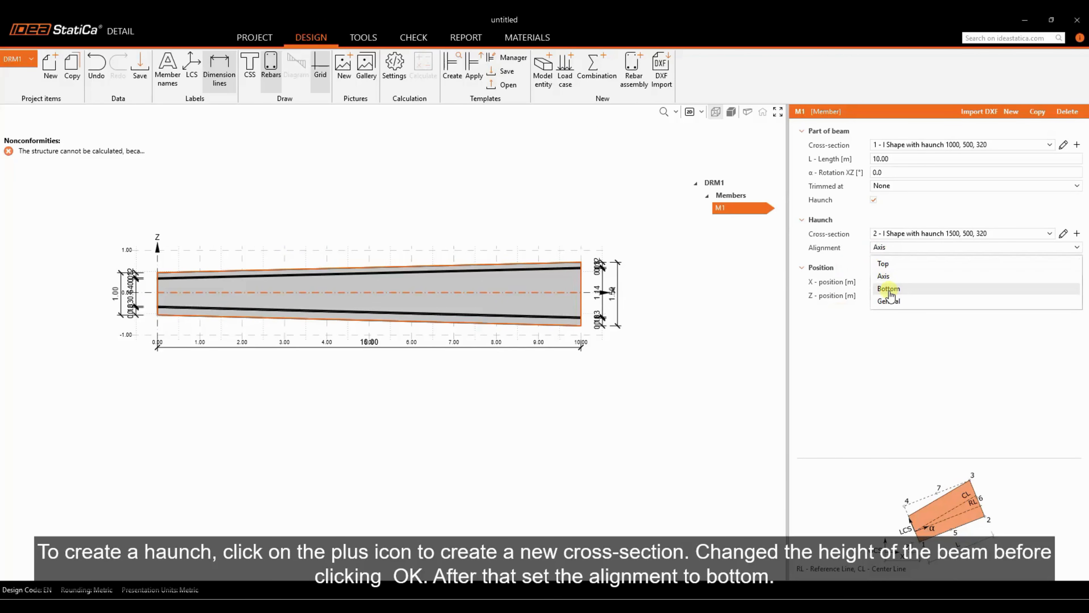
click(881, 286)
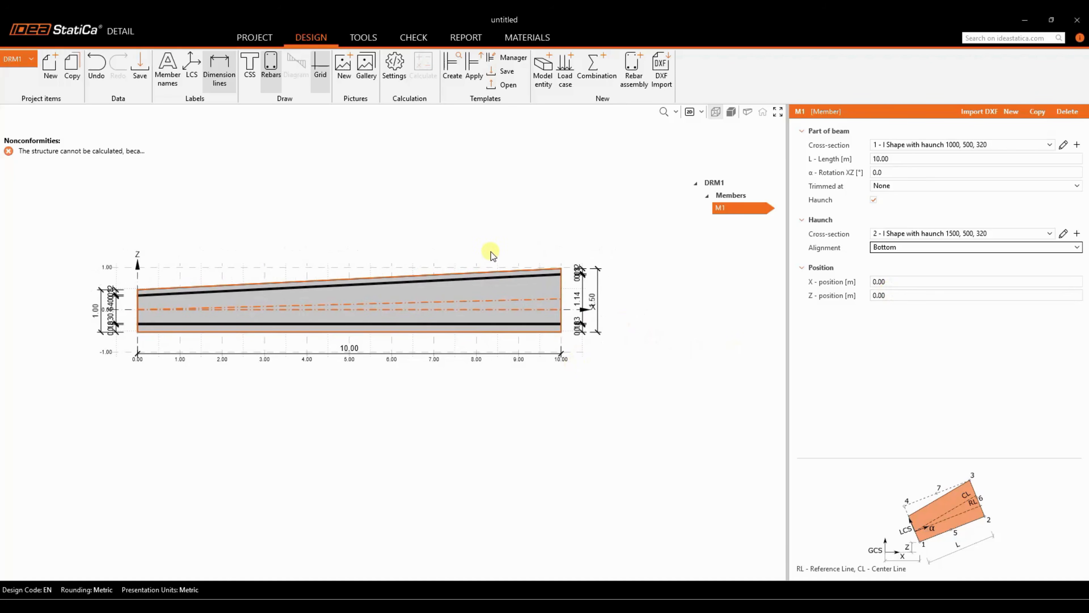
Copy member M1 and give the copy the 1500 mm high section as main cross-section and the 1000 mm one for its haunch
click(1038, 113)
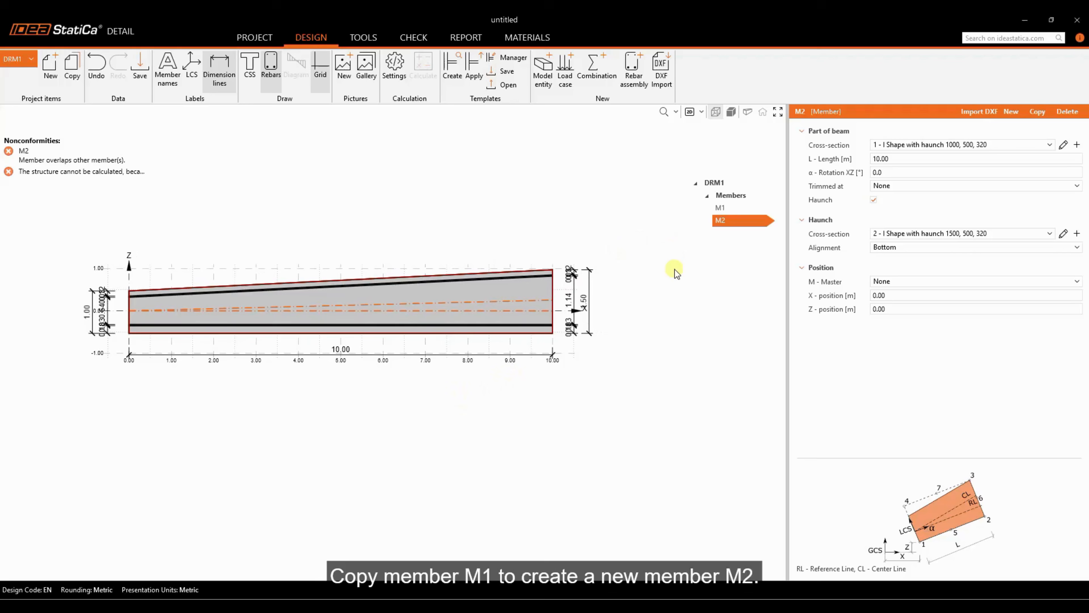
click(889, 148)
click(892, 174)
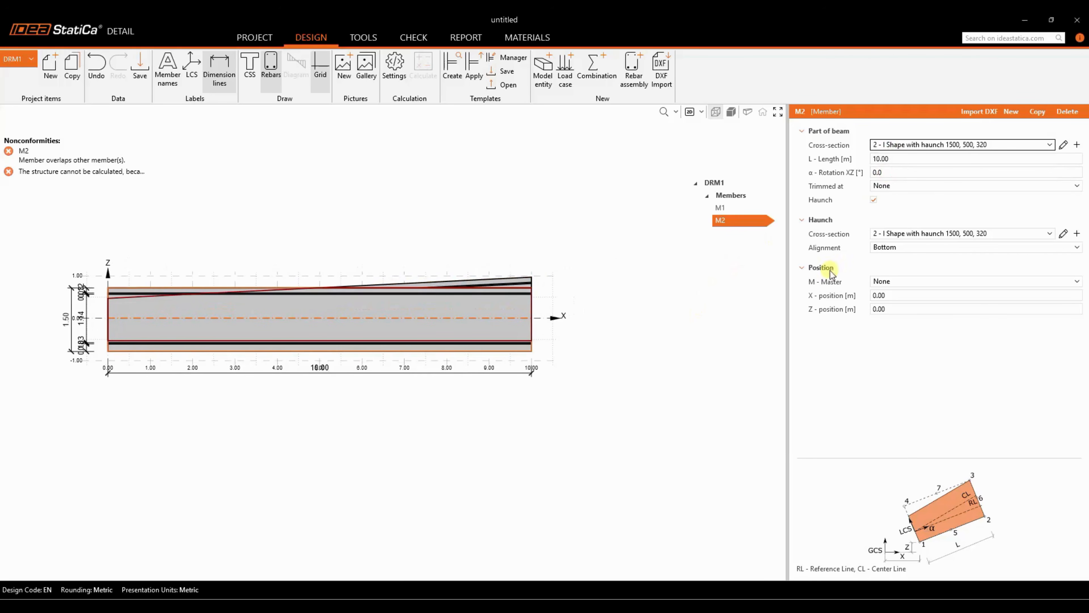
click(898, 234)
click(898, 250)
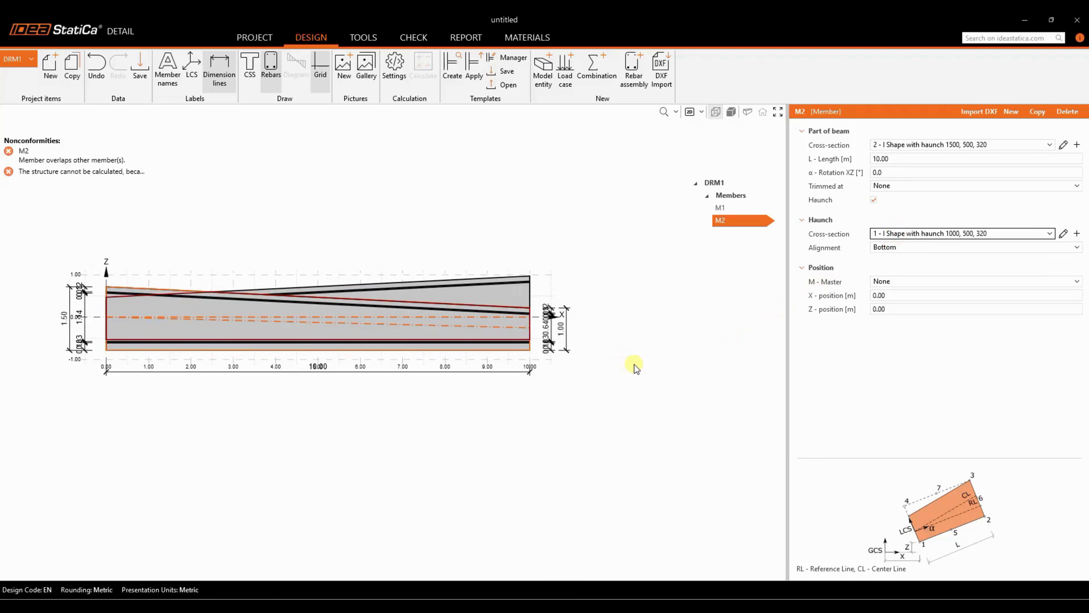
Connect member M2 to master member M1 using master point 2 and insert point 1
click(879, 281)
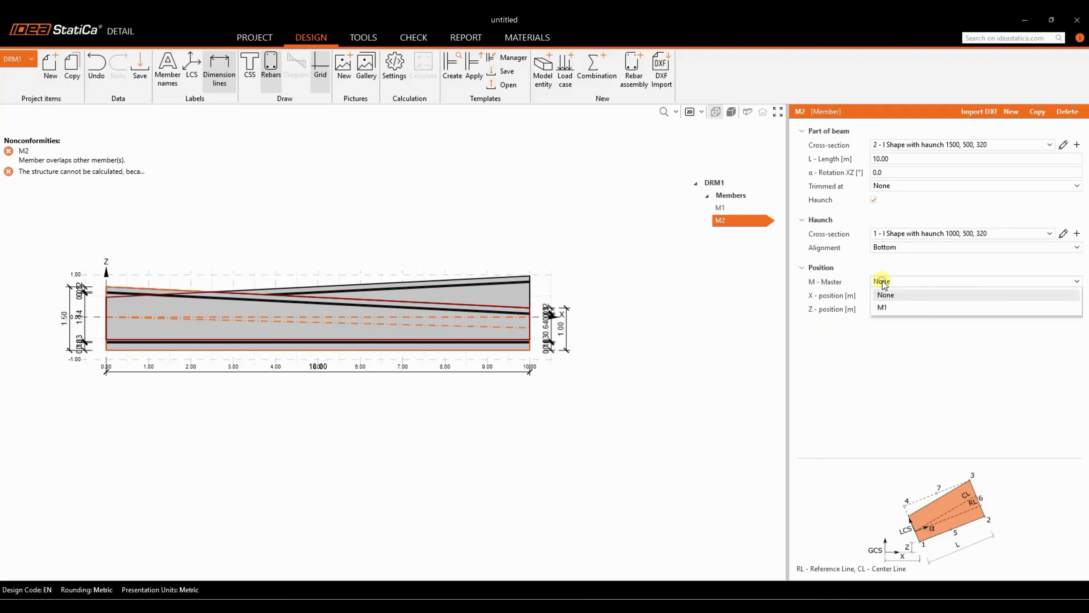
click(881, 308)
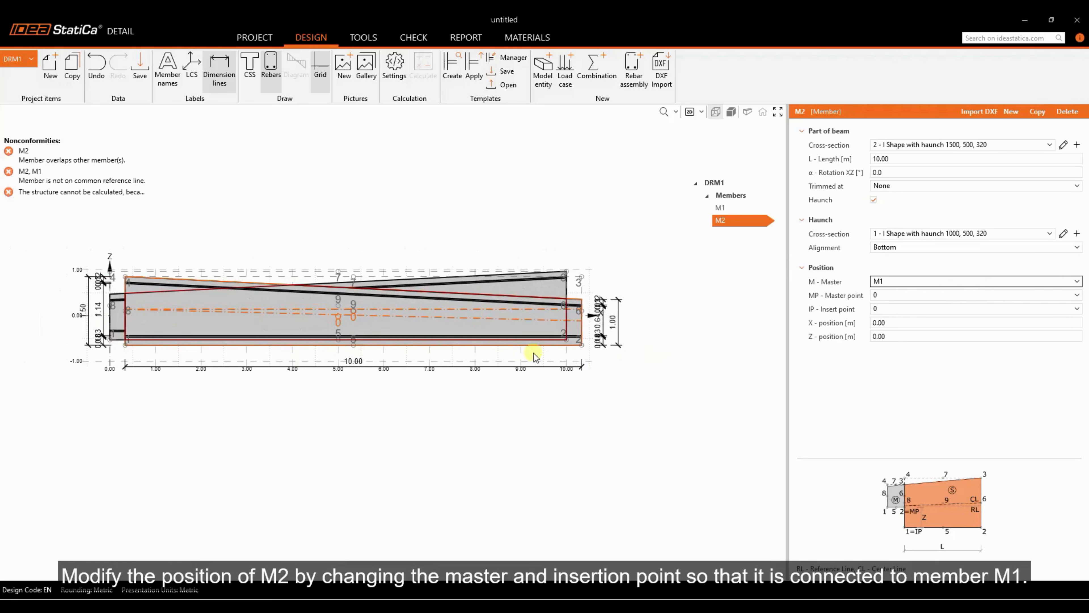
click(876, 296)
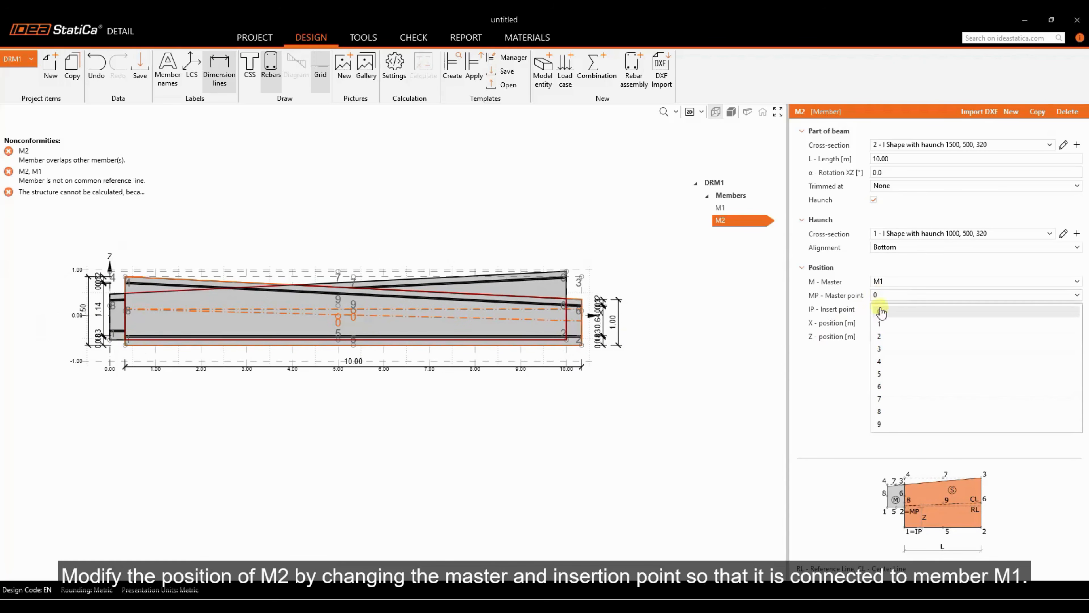
click(879, 336)
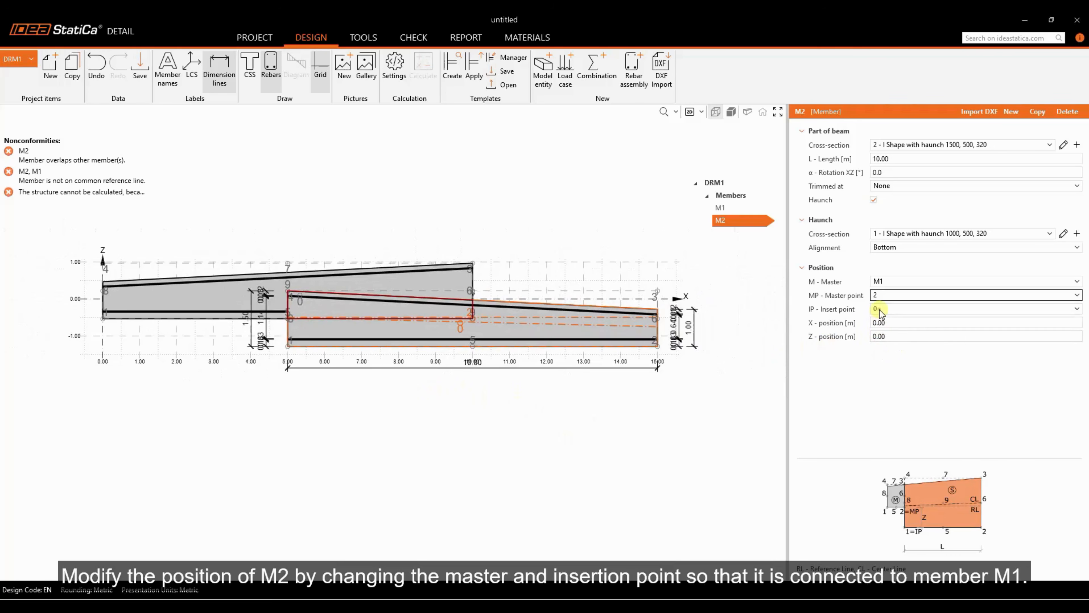
click(879, 309)
click(879, 336)
scroll(365, 322, up, 2)
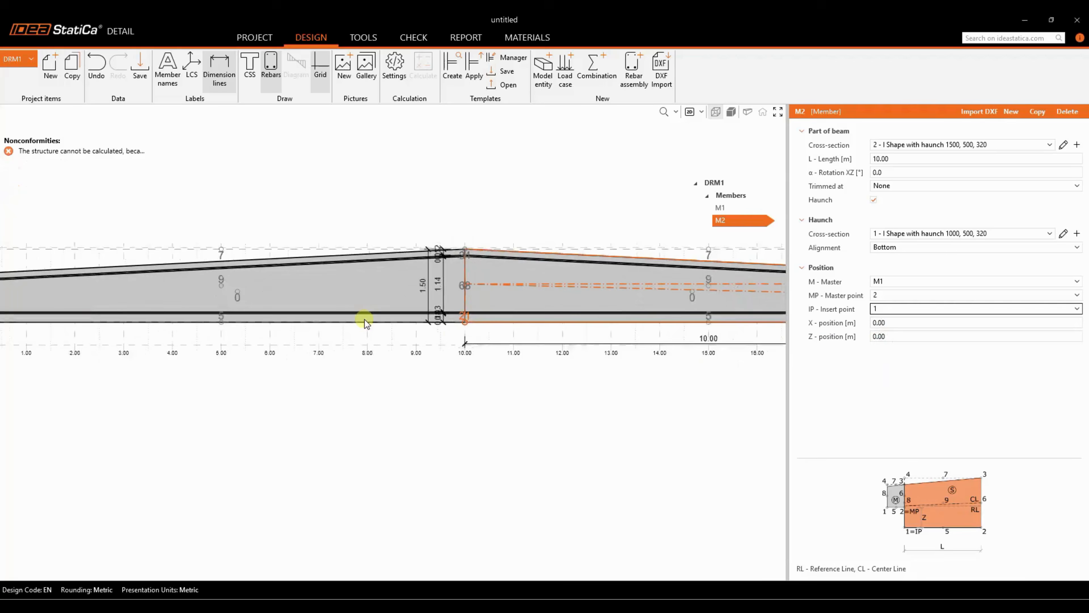
scroll(366, 322, down, 3)
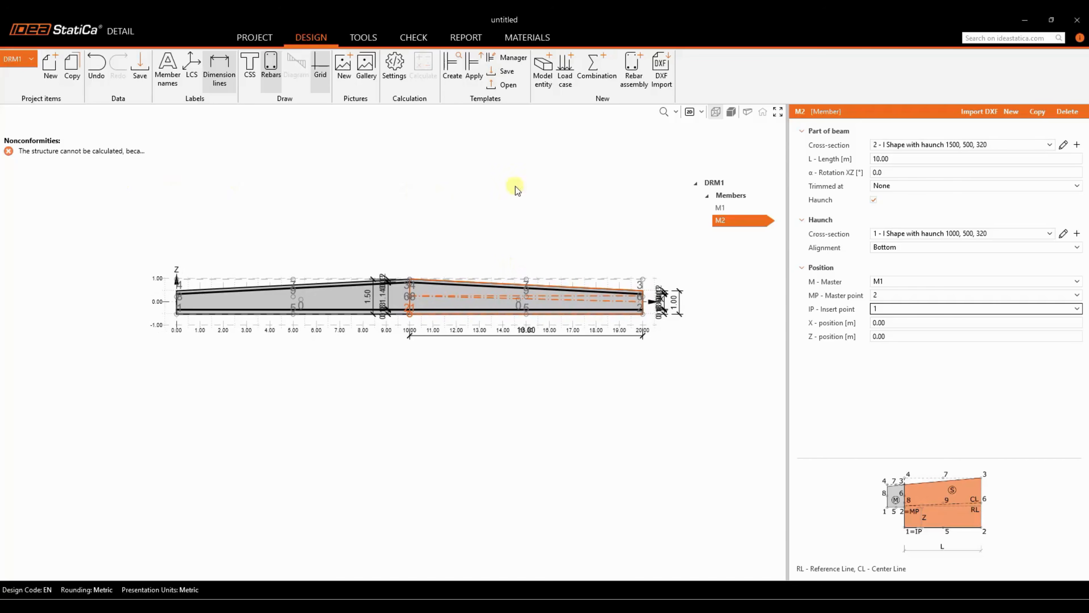
scroll(493, 216, up, 3)
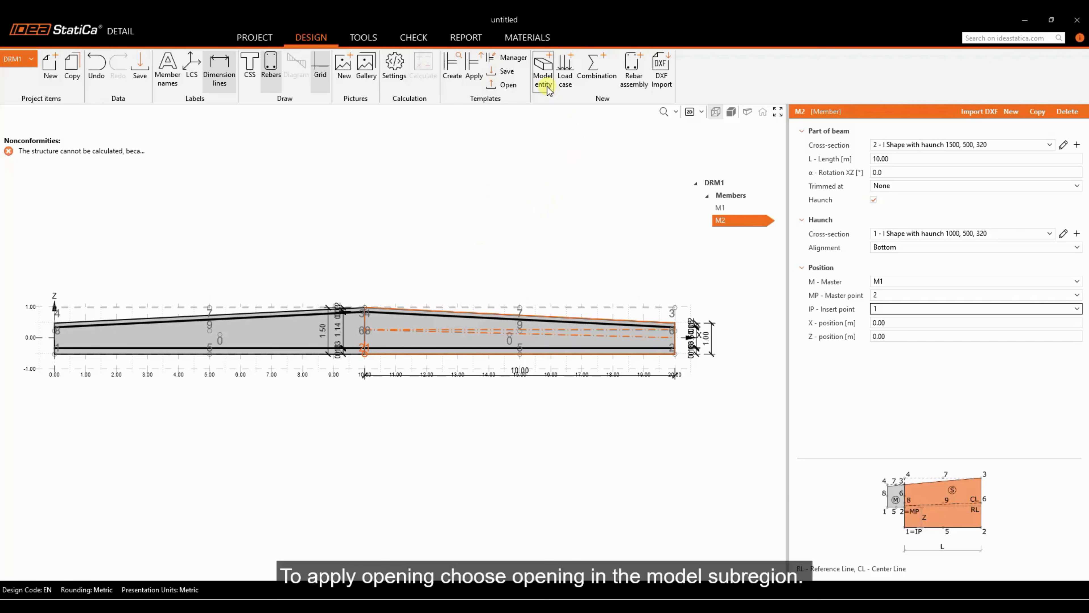
Add an opening to the beam model, make its shape Circular and set its diameter to 0.75 m
click(536, 84)
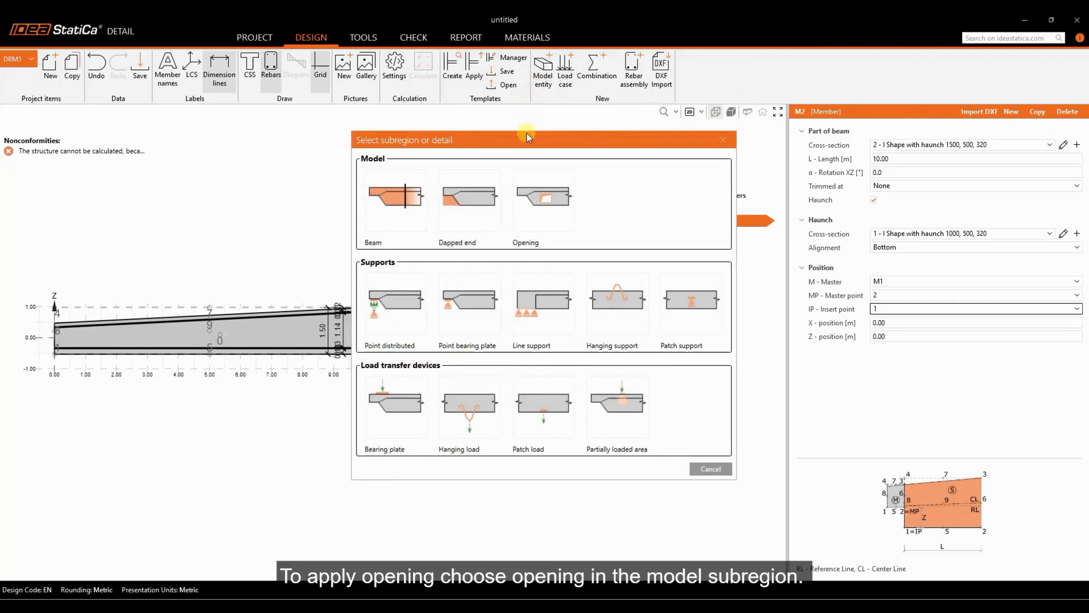
drag(526, 135, 560, 133)
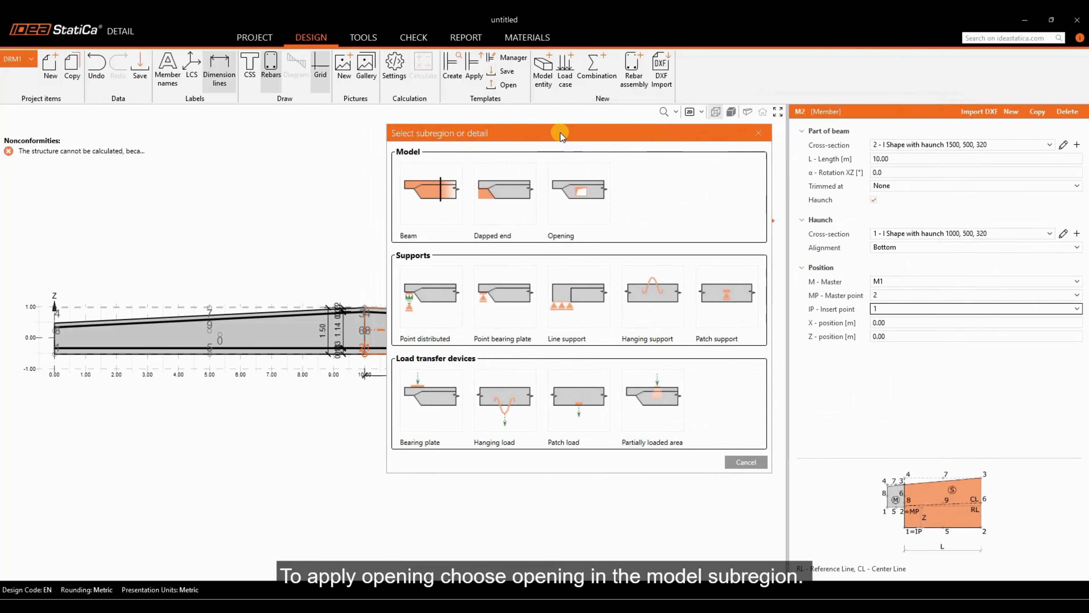
click(570, 201)
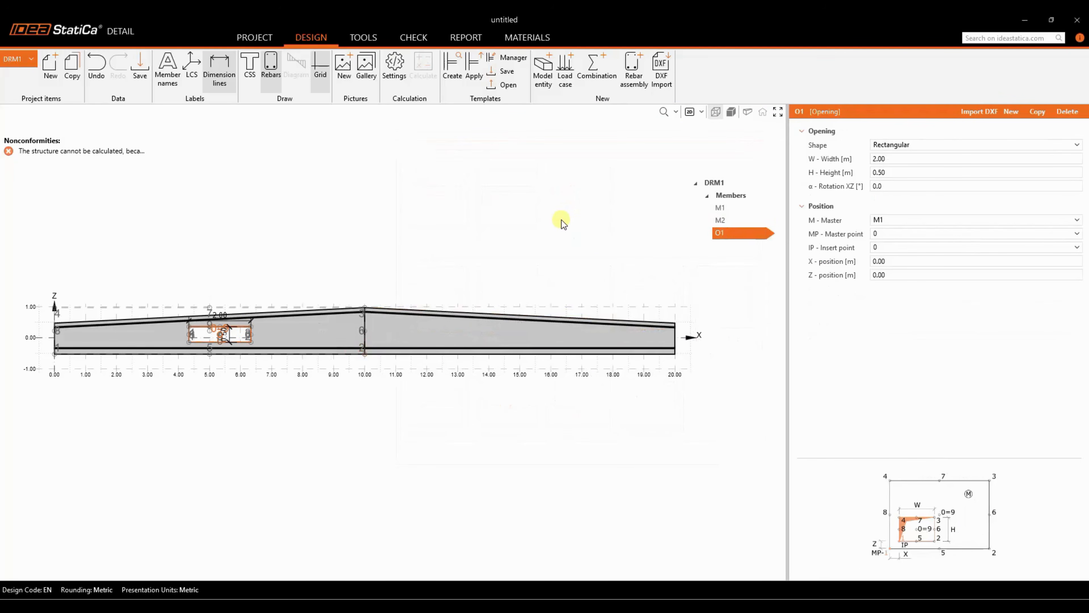
click(882, 145)
click(894, 185)
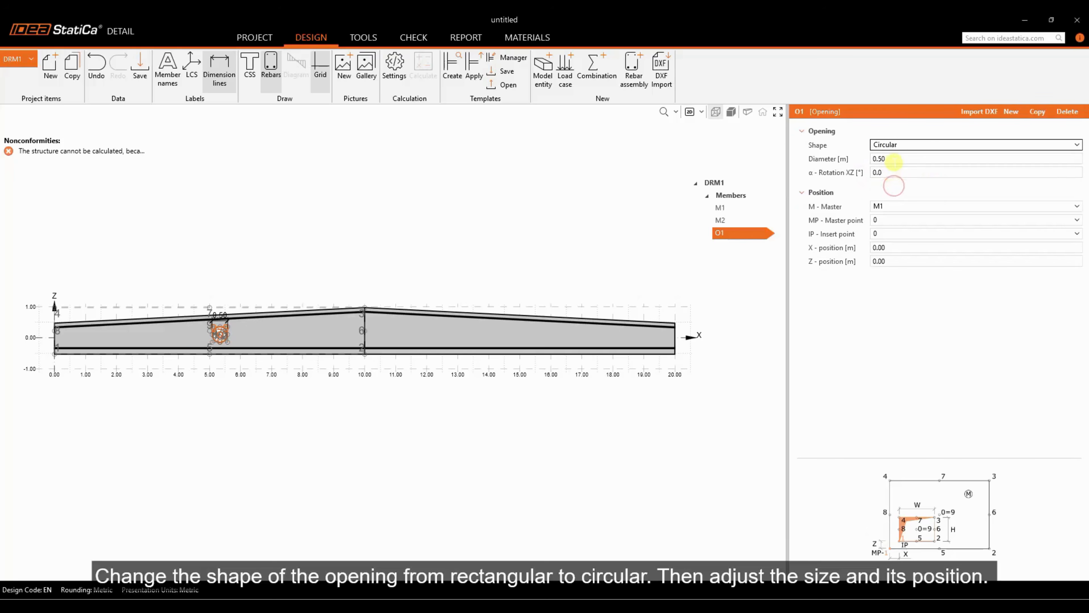
click(894, 160)
text(0.75)
key(Tab)
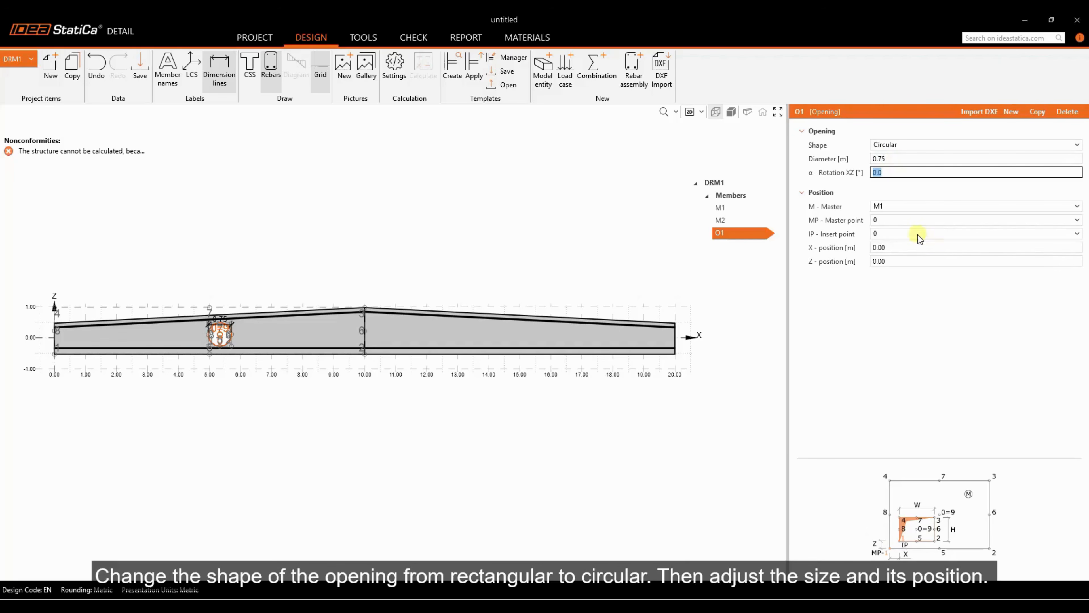
Position the opening from M1's master point 6 with an X-position of -1 m
click(891, 221)
click(880, 312)
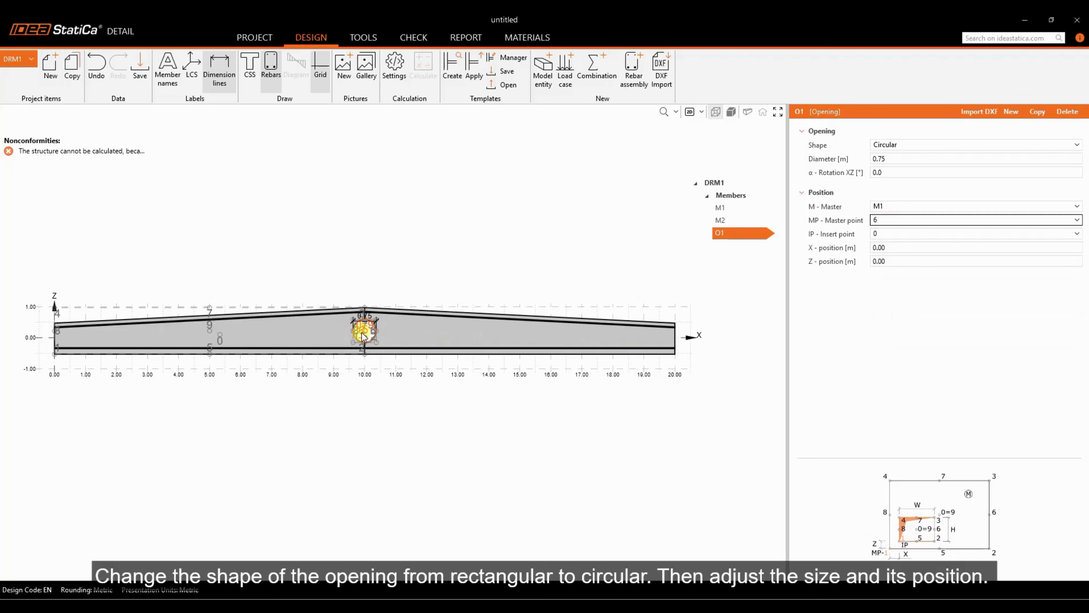
click(905, 247)
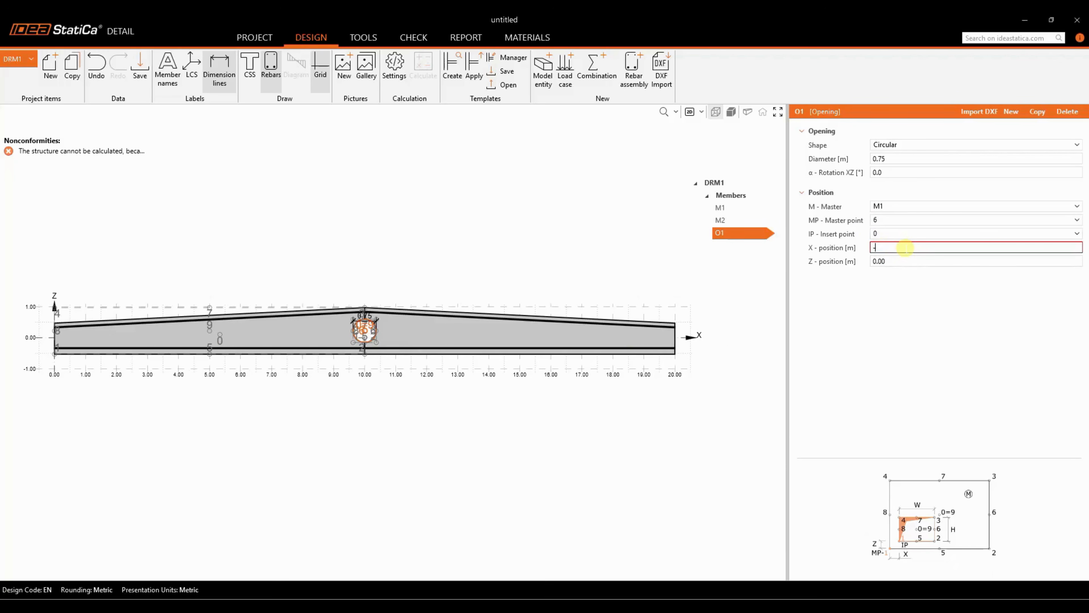
text(-1)
key(Tab)
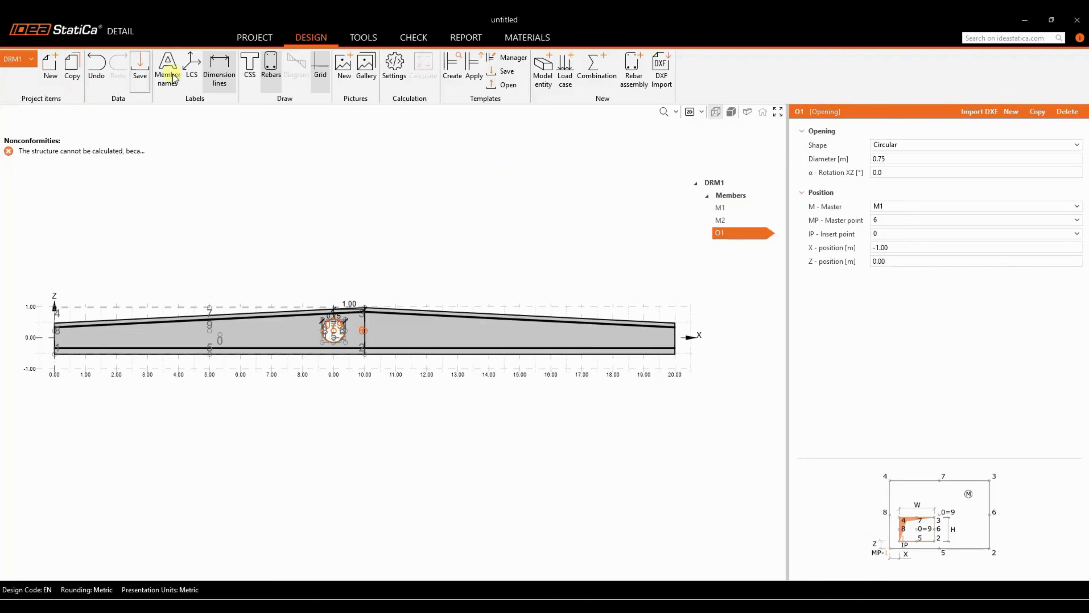
Copy opening O1, place the copy at X 1 m and Z -0.05 m, and lower O1 to match its height
click(1037, 113)
click(893, 247)
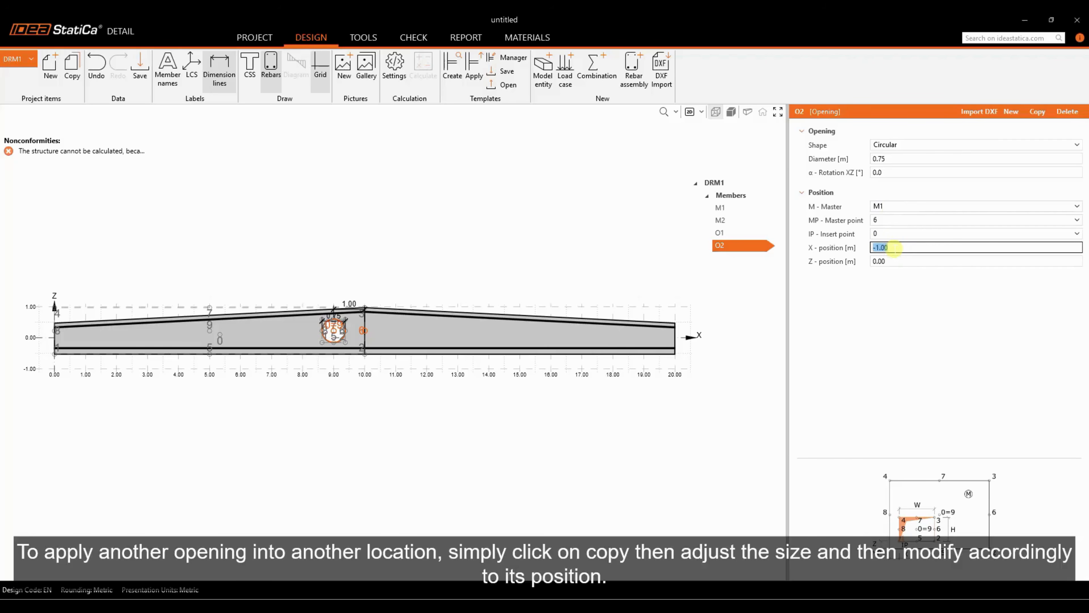
text(1)
key(Tab)
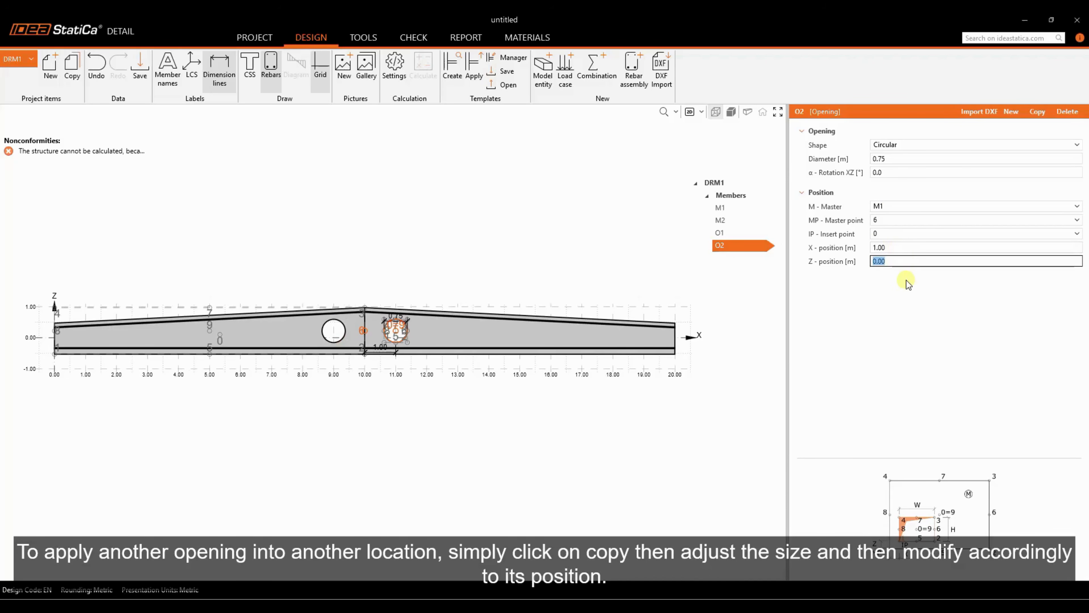
text(-0.0155)
key(Return)
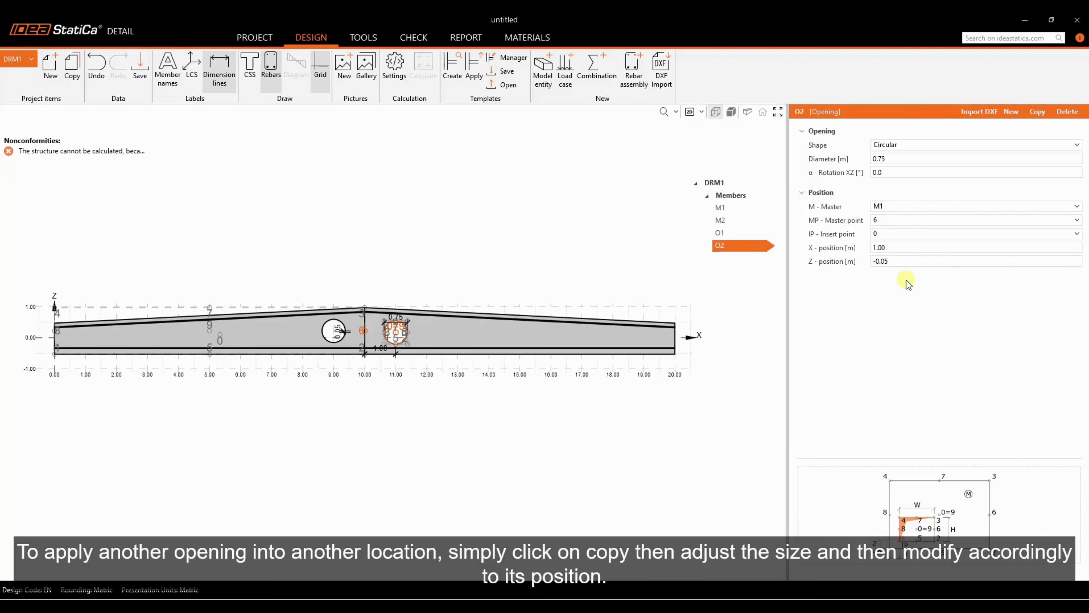
click(722, 232)
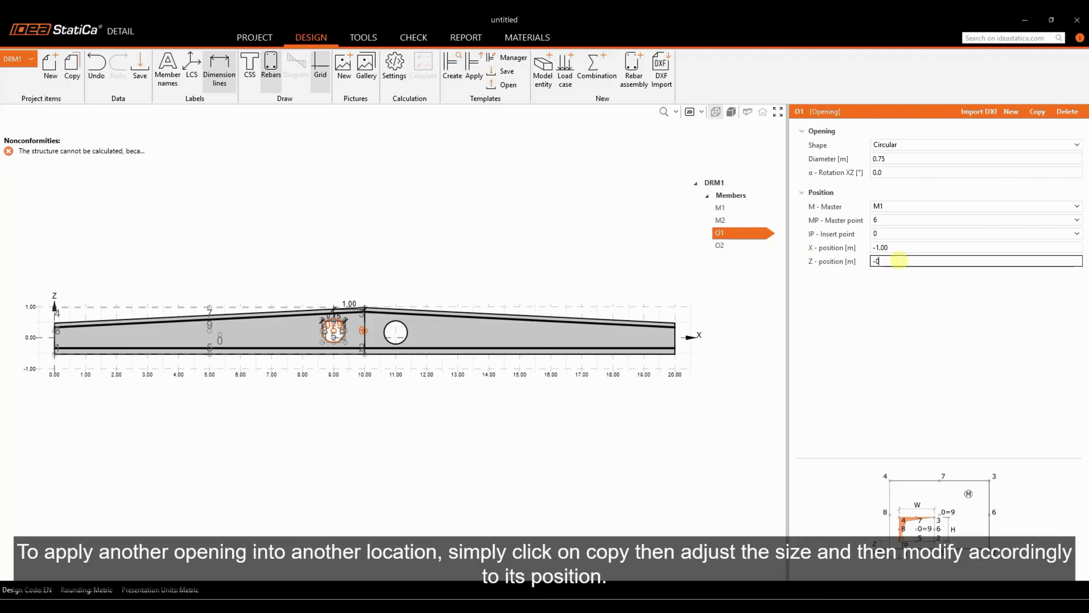
Copy opening O2 and give the copy a 0.60 m diameter, X-position 3 m and Z-position -0.13 m
click(733, 245)
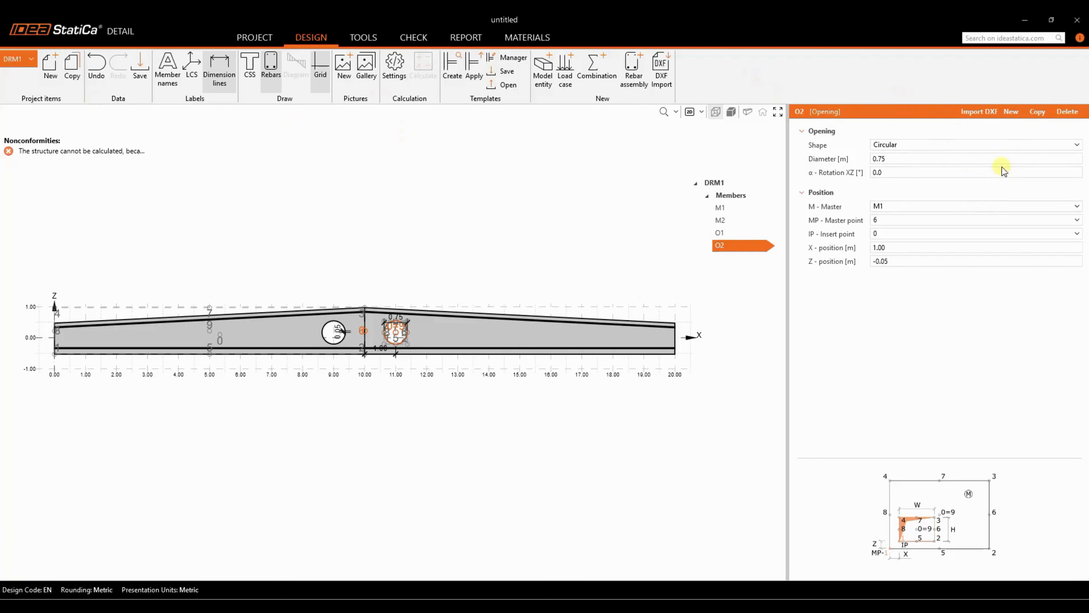
click(1036, 113)
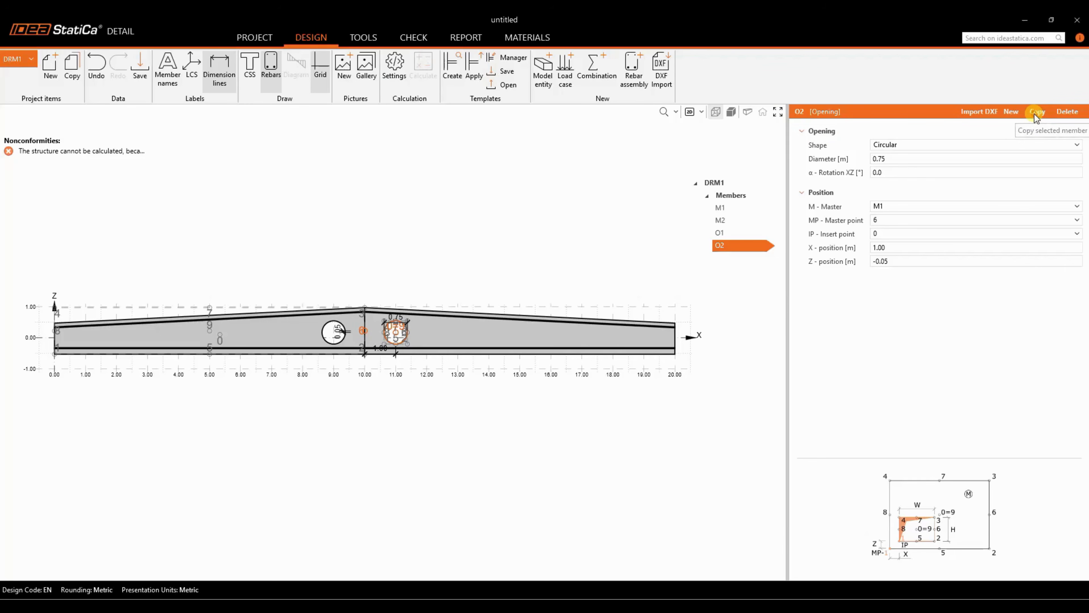
click(924, 158)
key(Tab)
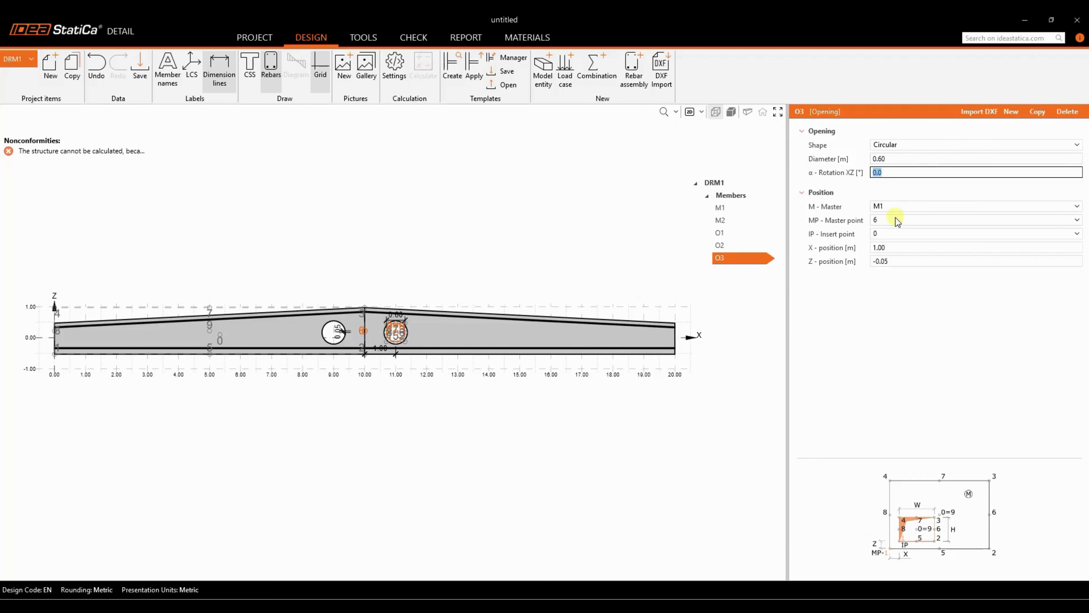
click(898, 248)
text(3)
key(Tab)
text(-0.13)
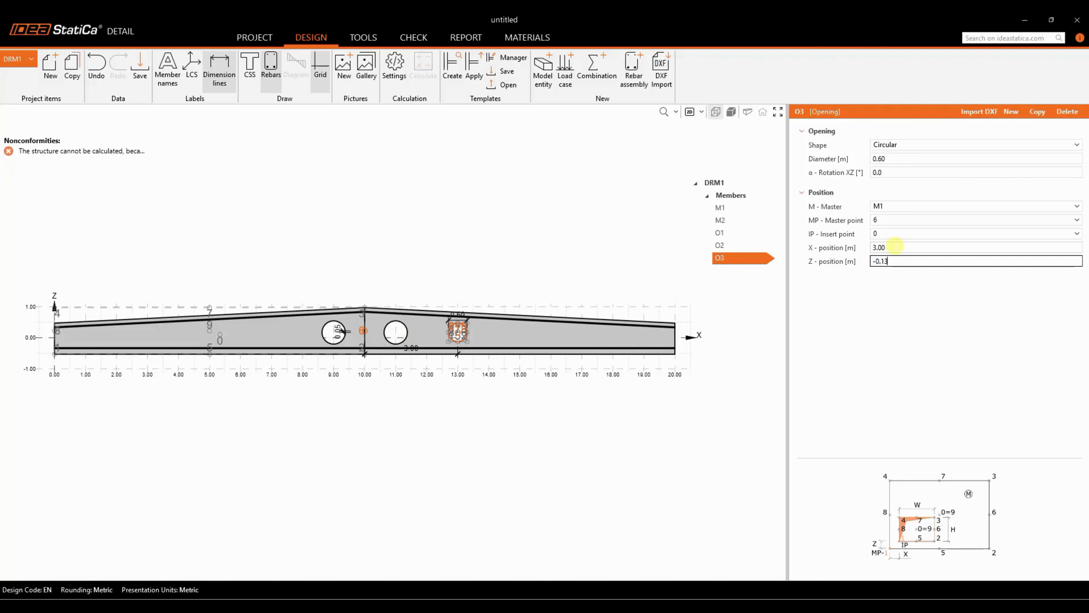
key(Tab)
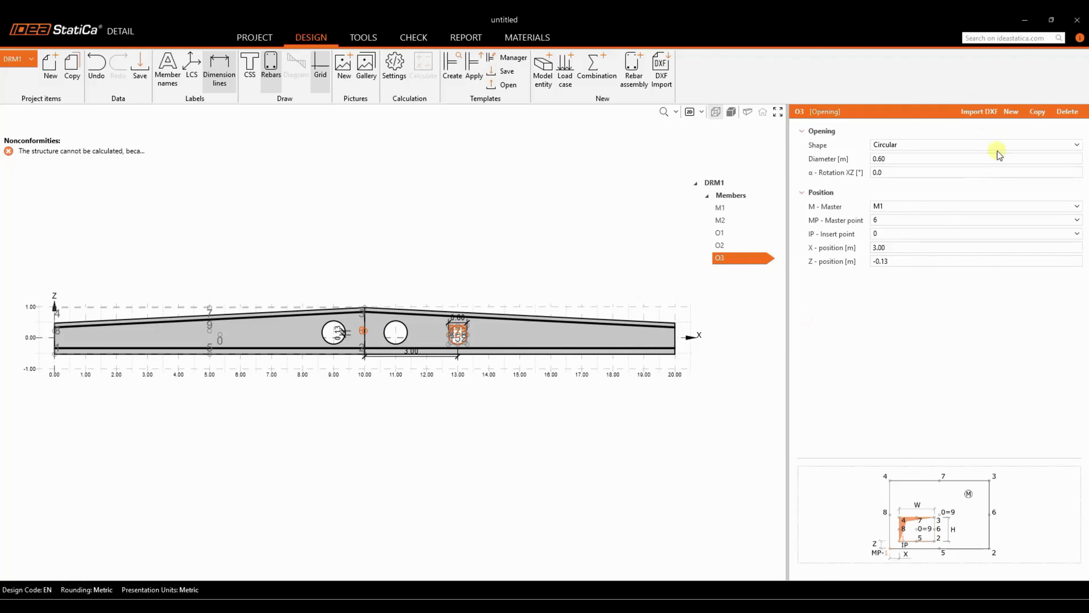
Copy the 0.60 m opening and set the copy's X-position to -3 m
click(1038, 113)
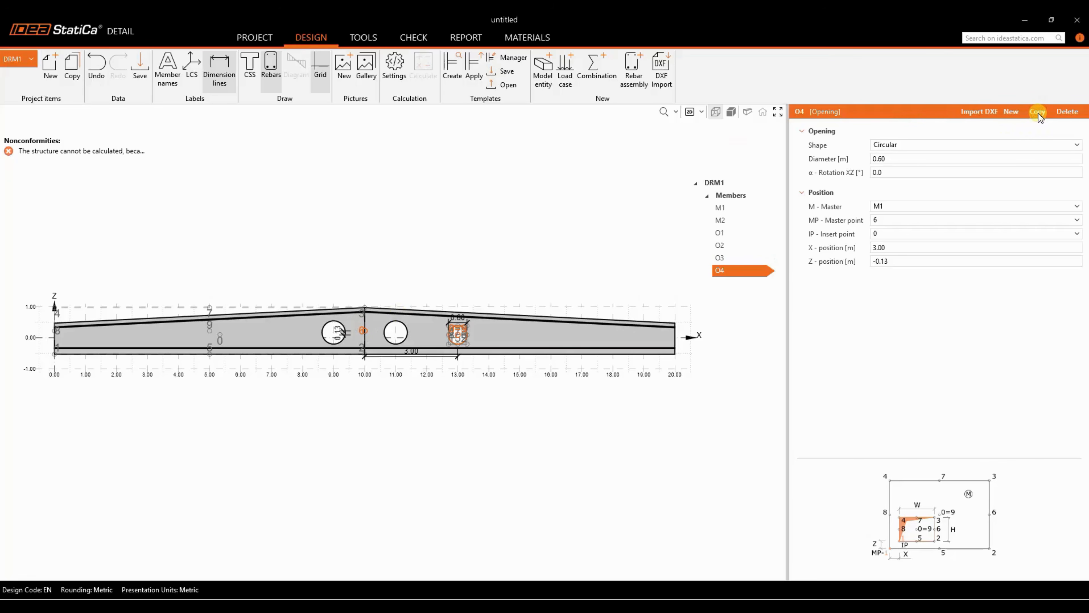
click(908, 250)
text(-3)
key(Tab)
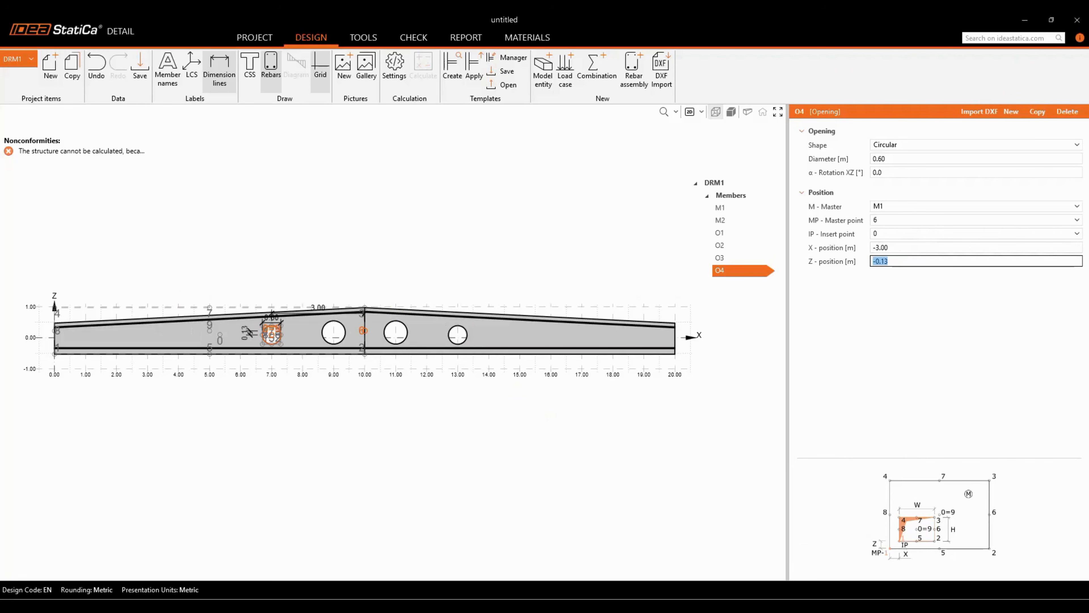
key(Tab)
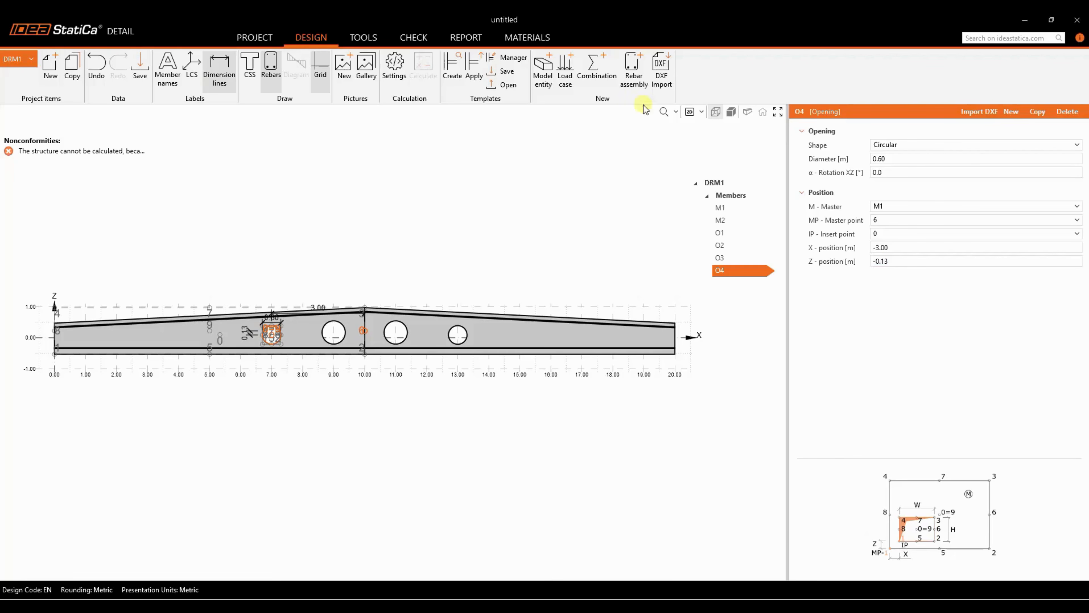
Copy opening O4 and give the copy a 0.5 m diameter, X-position -5 m and Z-position -0.15 m
click(1038, 112)
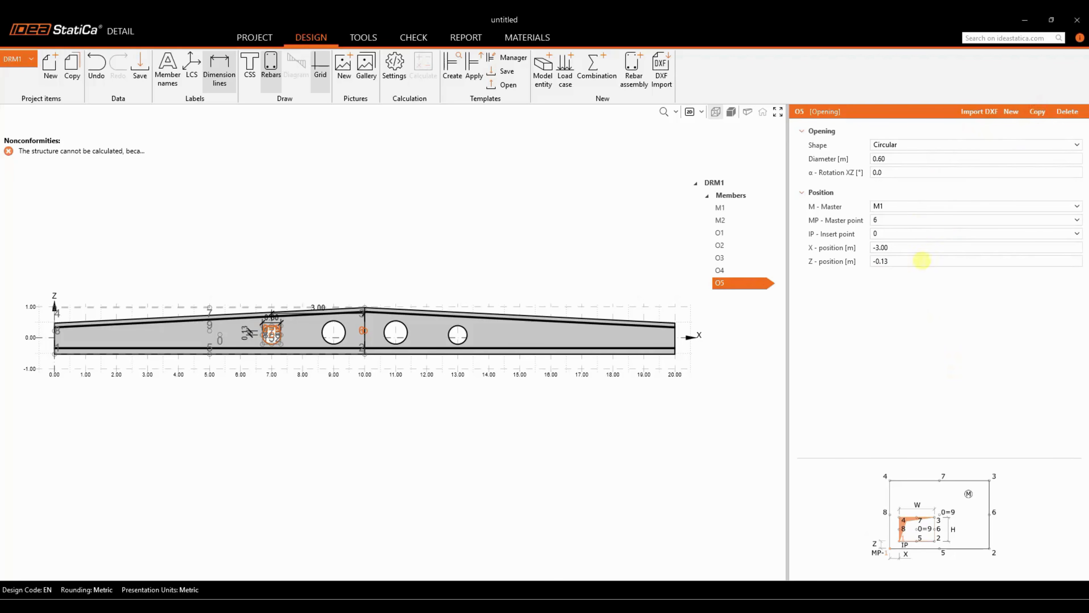
click(896, 159)
text(0.5)
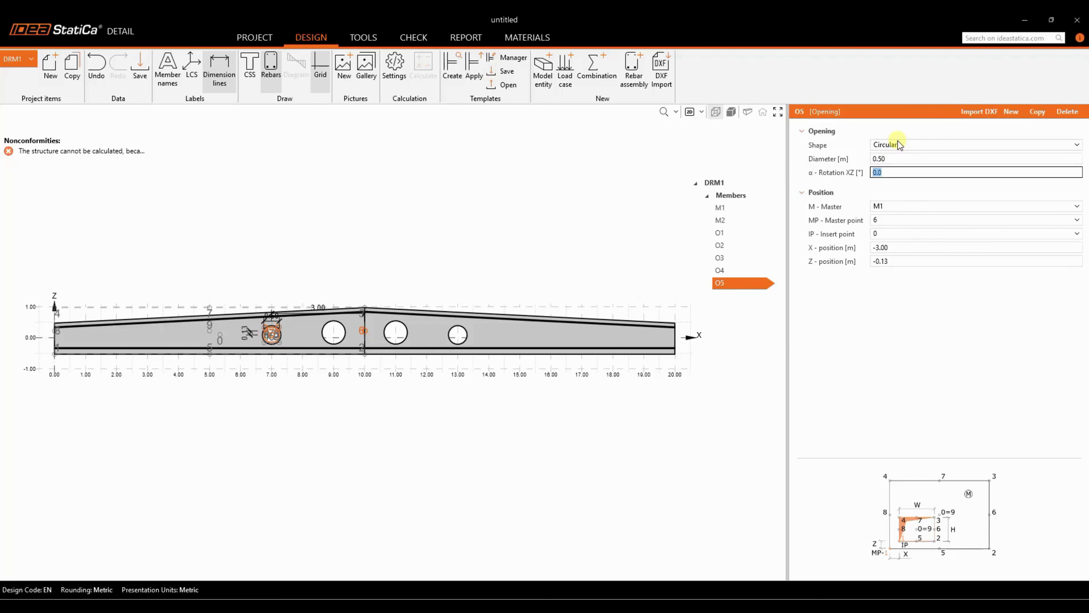
click(899, 247)
text(-5)
key(Return)
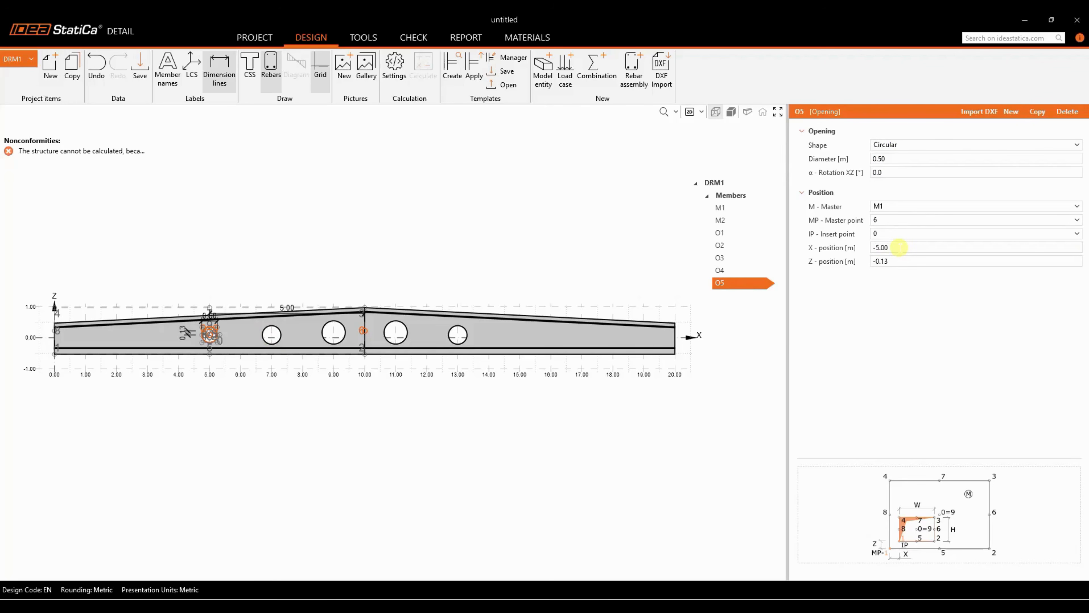
click(906, 261)
text(-0.1)
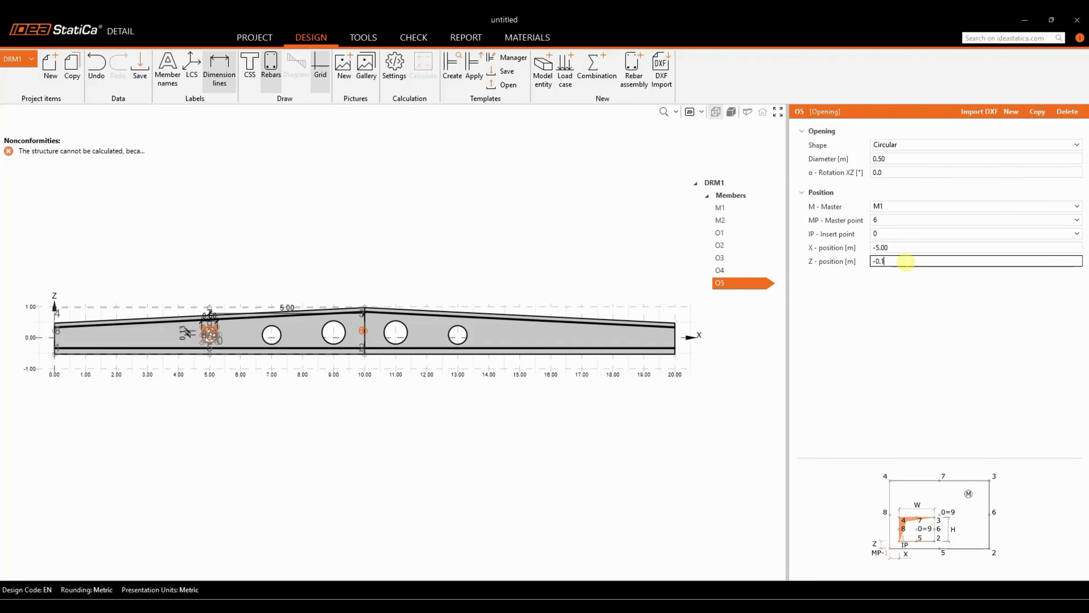
text(5)
key(Return)
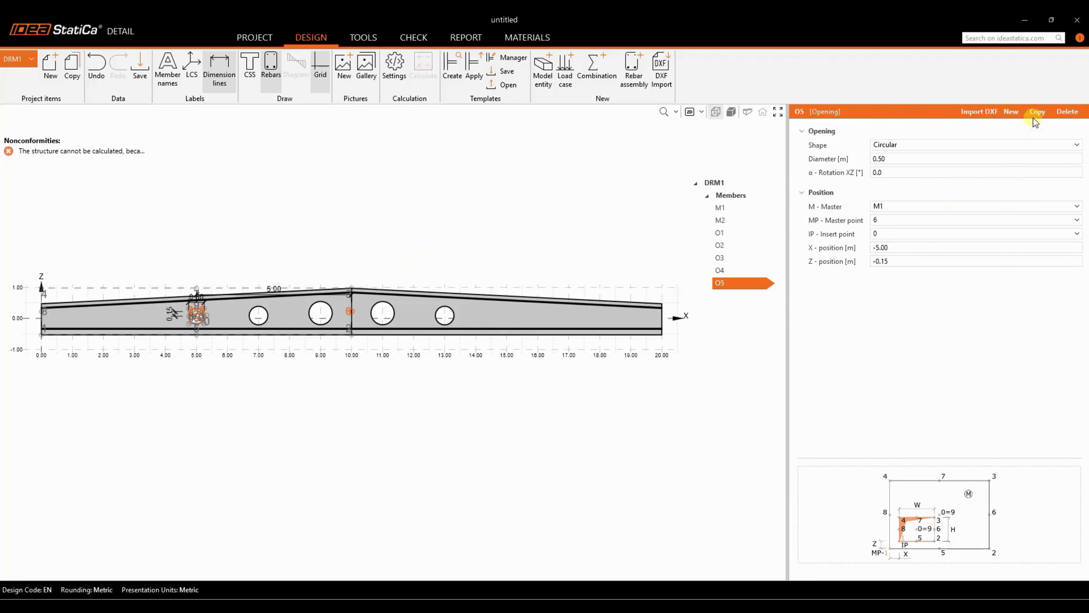
Copy the 0.50 m opening and set the copy's X-position to 5 m
click(1037, 111)
click(895, 248)
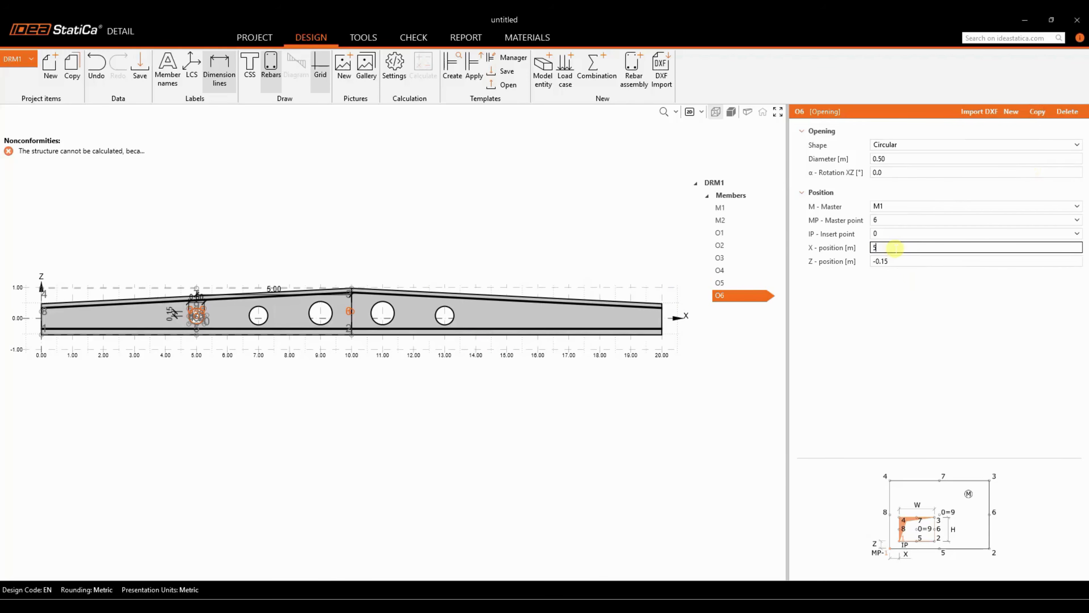
text(5)
key(Tab)
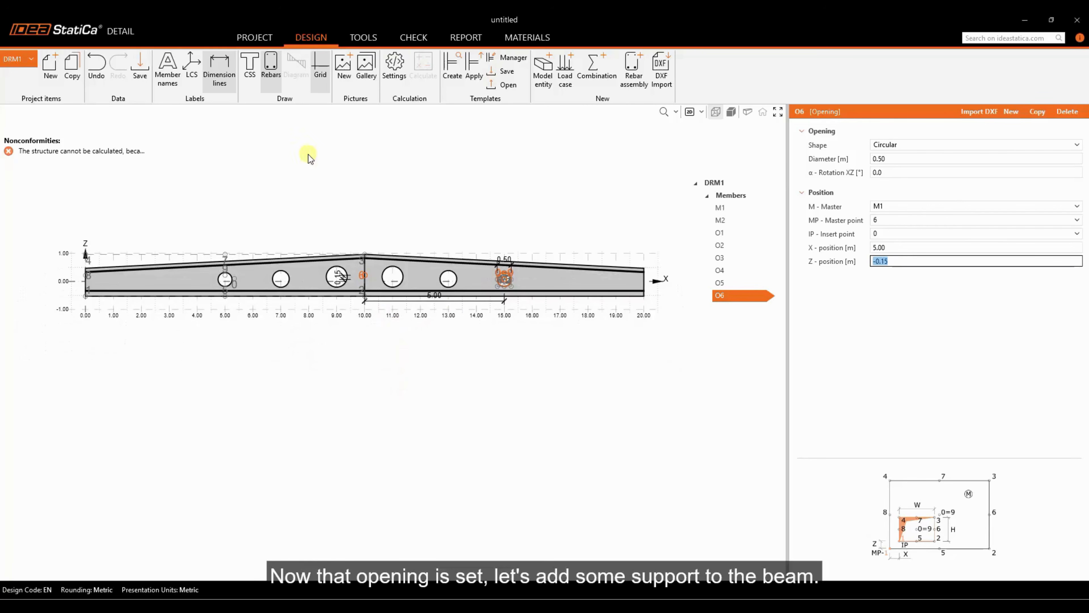
Hide the grid in the beam drawing
click(320, 71)
scroll(365, 222, up, 1)
middle_drag(375, 223, 422, 248)
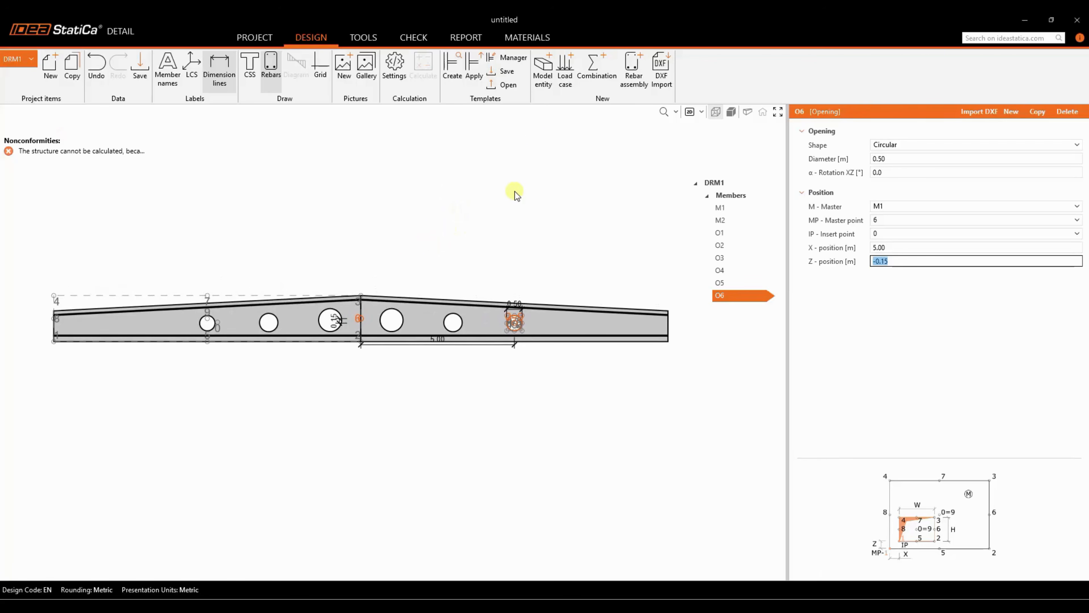
Add a point distributed support on M1's bottom edge with an X-position of 0.17 m from the beginning
click(542, 88)
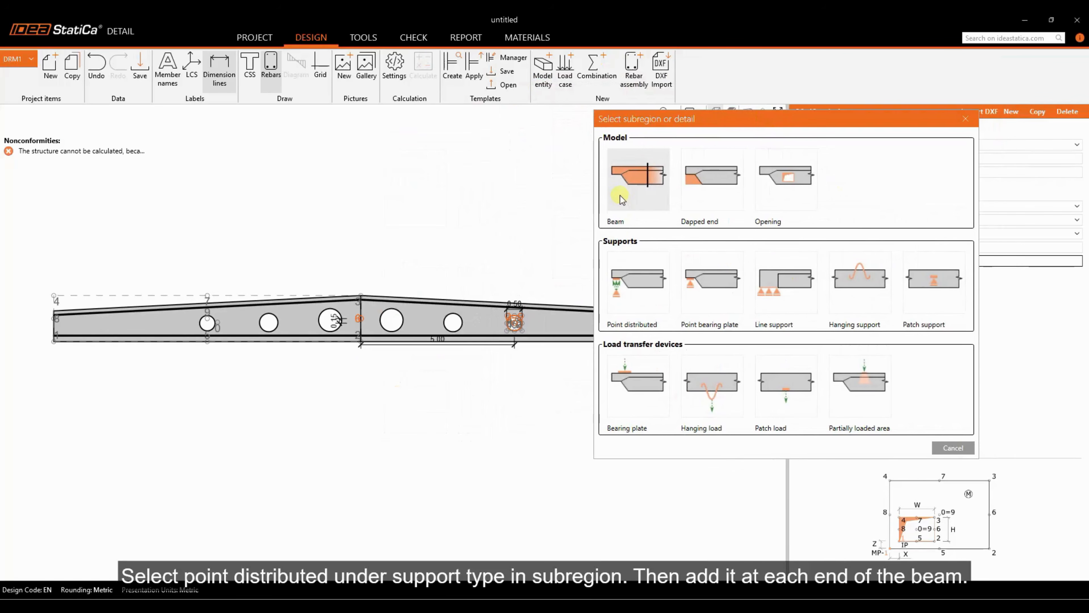
click(648, 298)
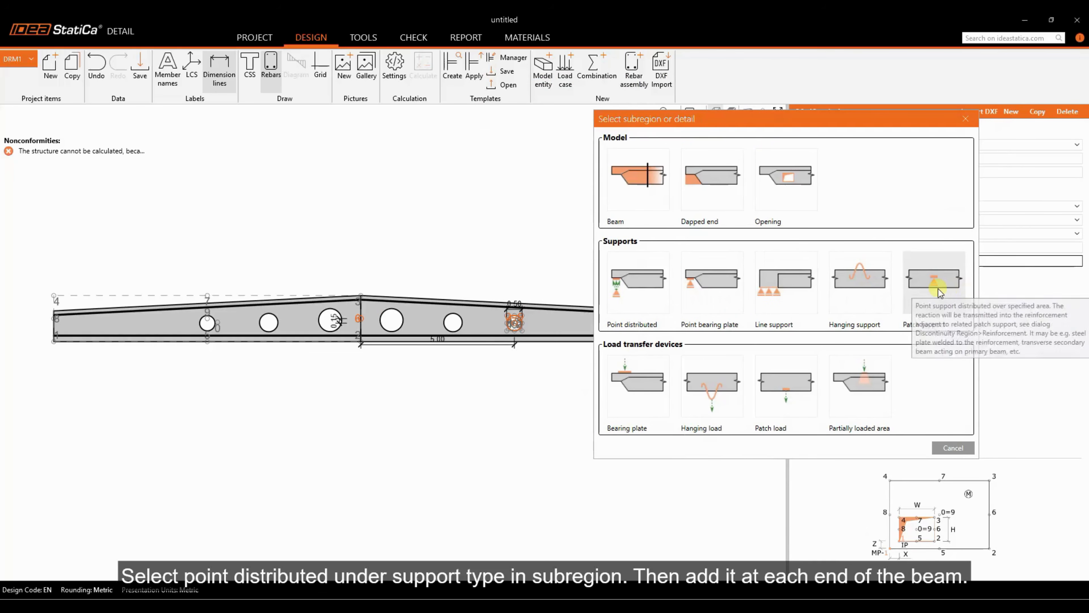
click(643, 291)
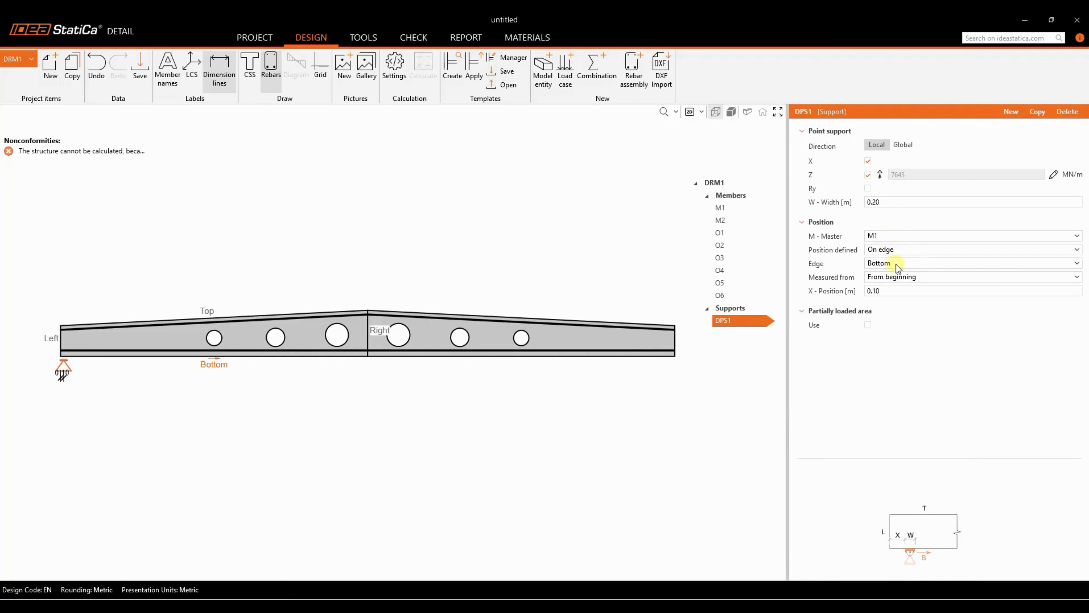
click(893, 295)
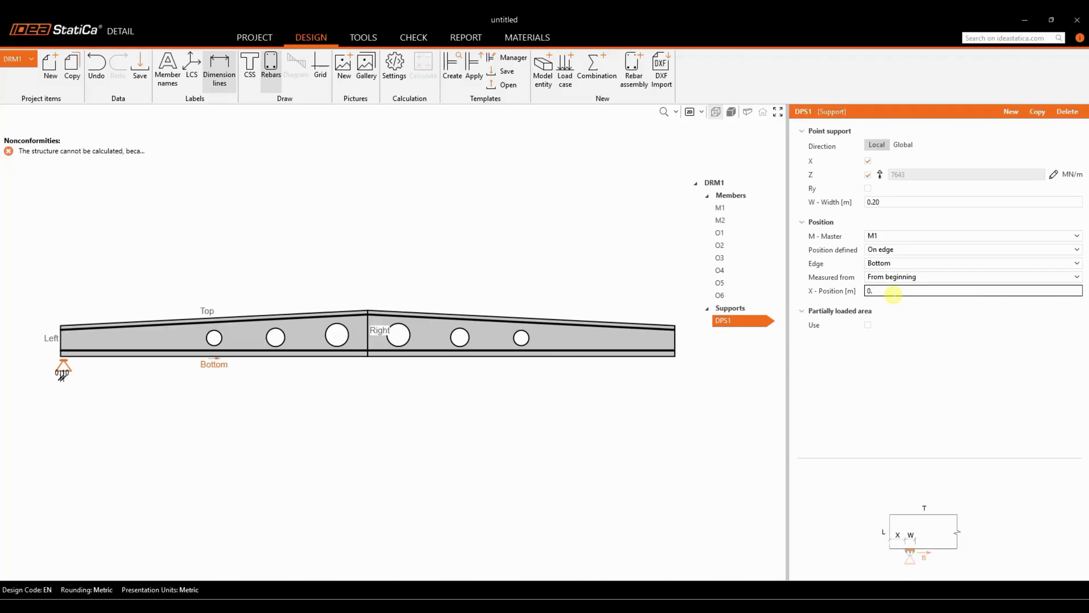
key(Tab)
scroll(85, 381, up, 3)
middle_drag(84, 381, 181, 447)
scroll(115, 401, up, 2)
scroll(118, 398, down, 6)
middle_drag(281, 446, 256, 406)
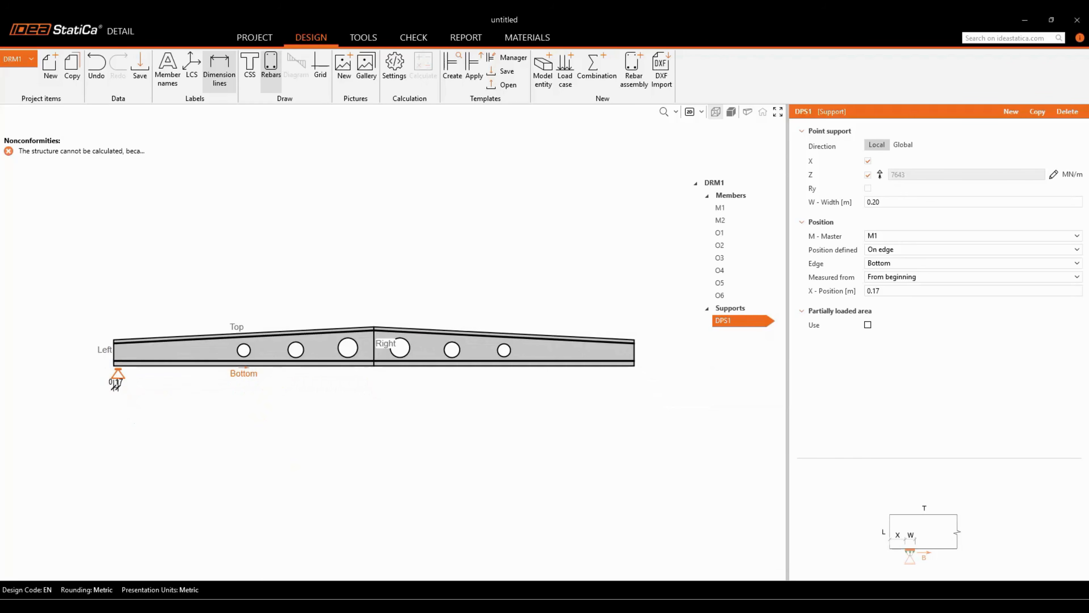
Copy support DPS1 and place the copy on M2's bottom edge, measured from the end
click(1039, 113)
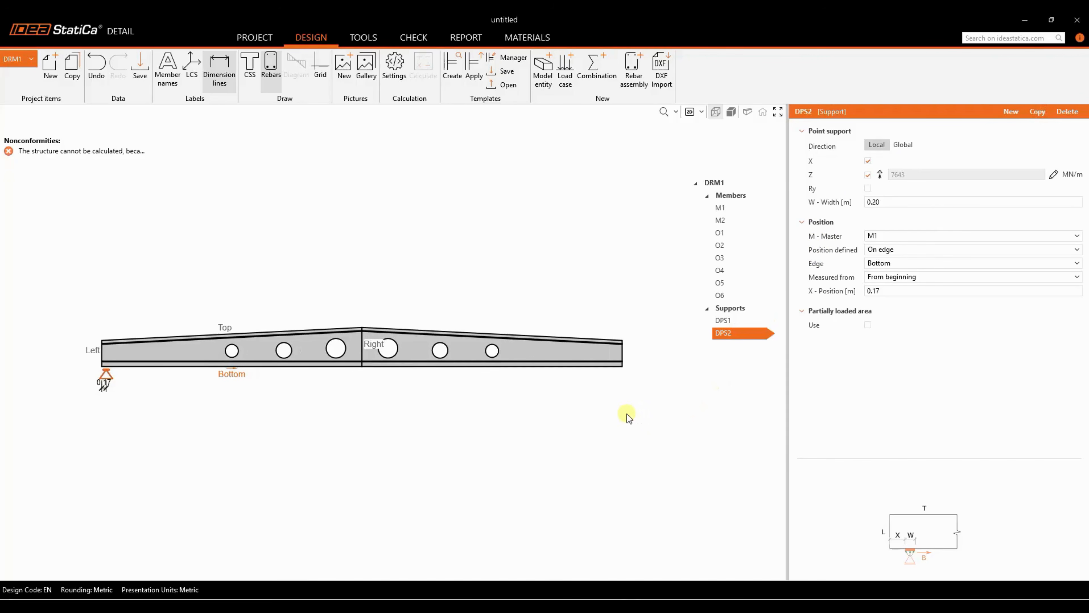
click(883, 236)
click(880, 263)
click(883, 277)
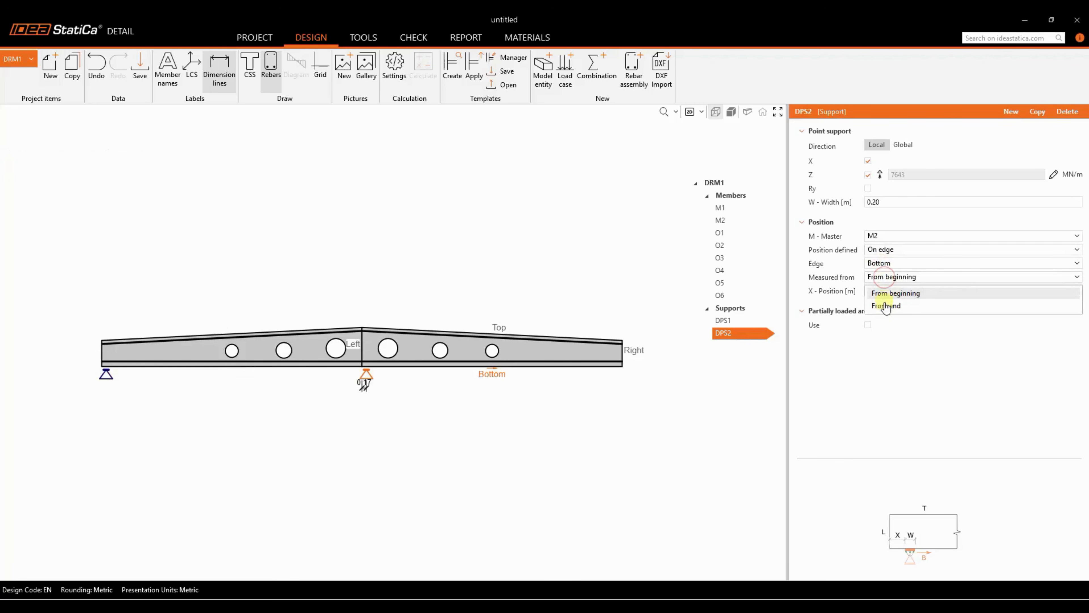
click(915, 306)
scroll(624, 380, up, 5)
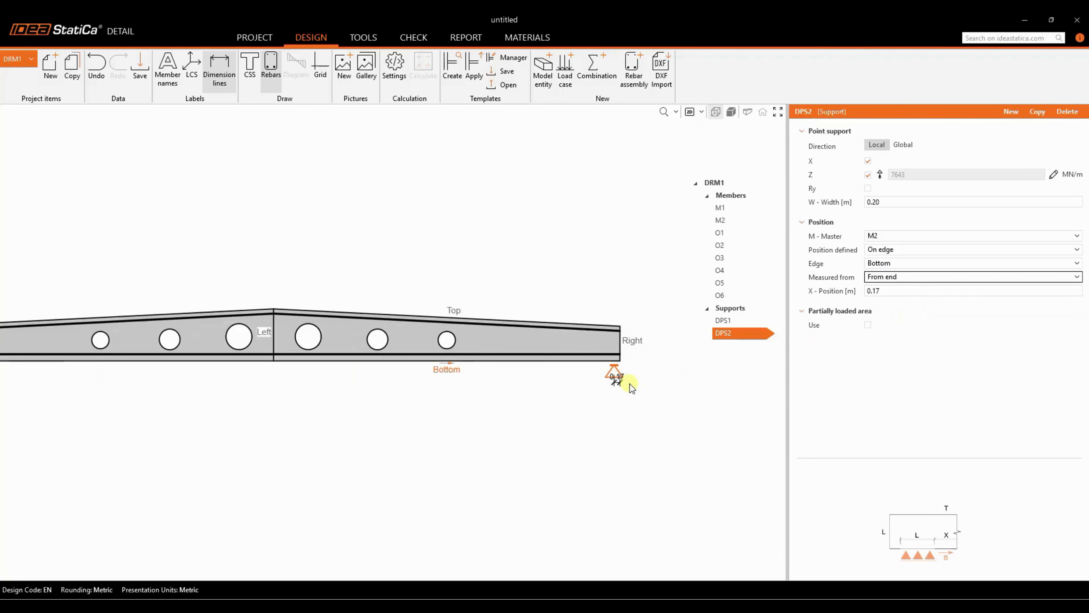
scroll(624, 379, down, 6)
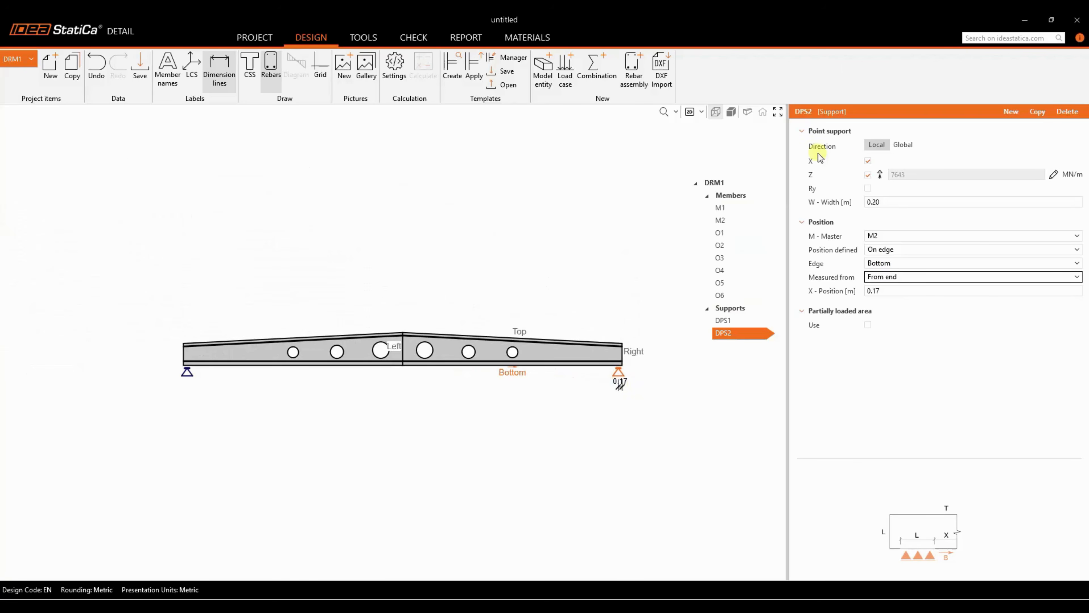
Release the X-direction restraint of support DPS2
click(868, 161)
scroll(598, 397, up, 2)
scroll(596, 393, down, 1)
middle_drag(570, 402, 560, 362)
middle_drag(524, 312, 554, 350)
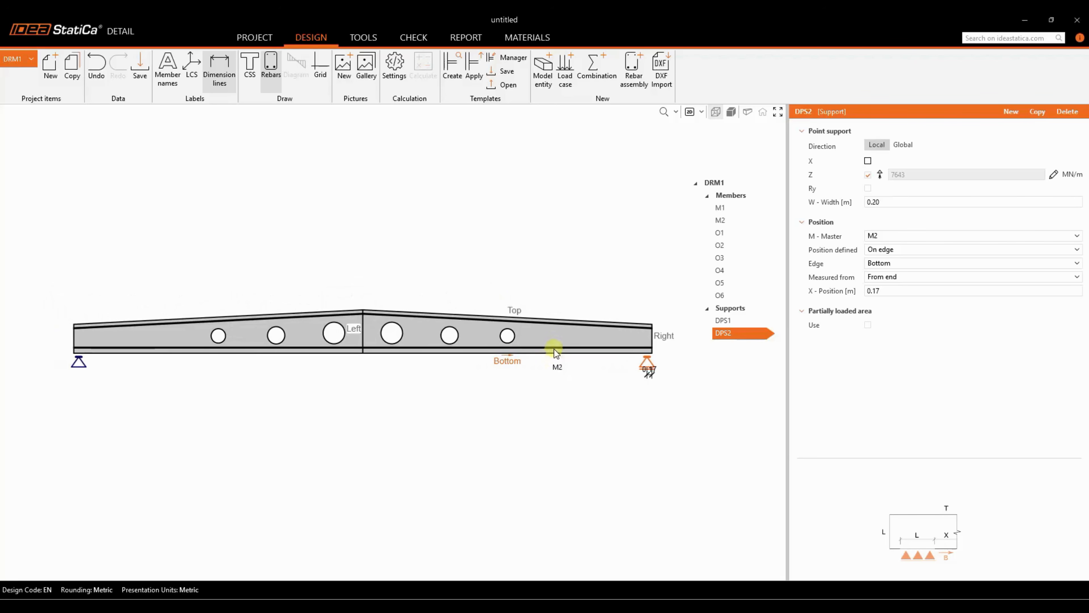
middle_drag(475, 257, 468, 269)
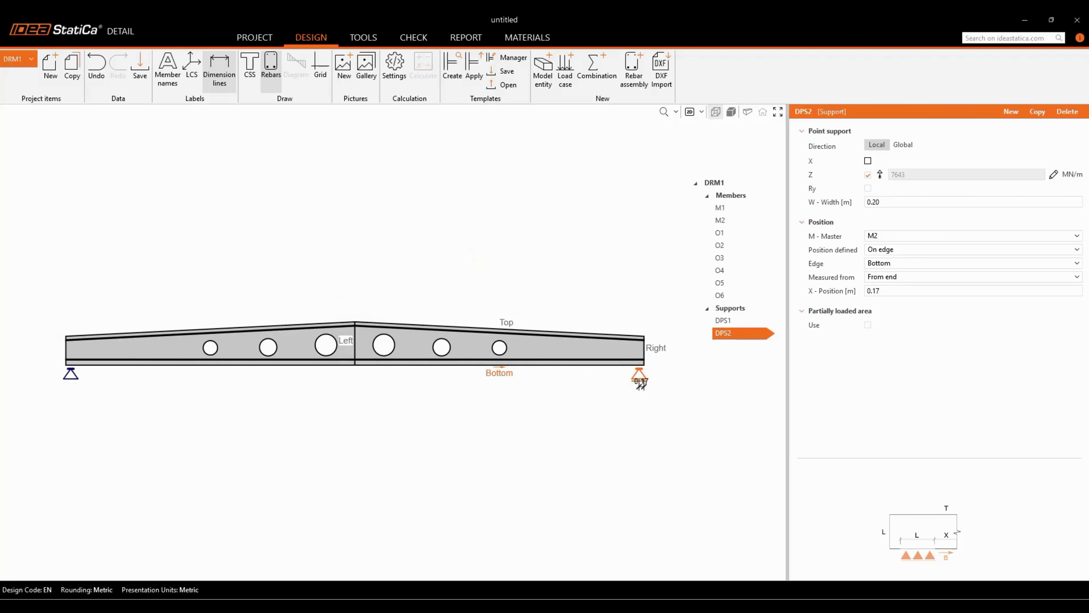
middle_drag(501, 217, 506, 231)
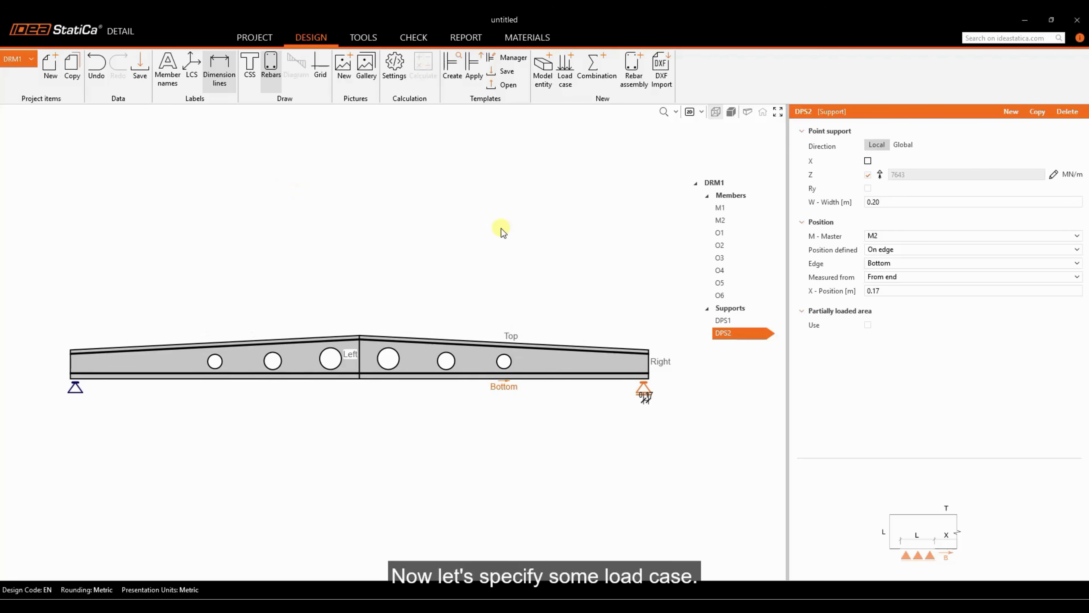
Create a load case named P with the Prestressing load case type
click(561, 83)
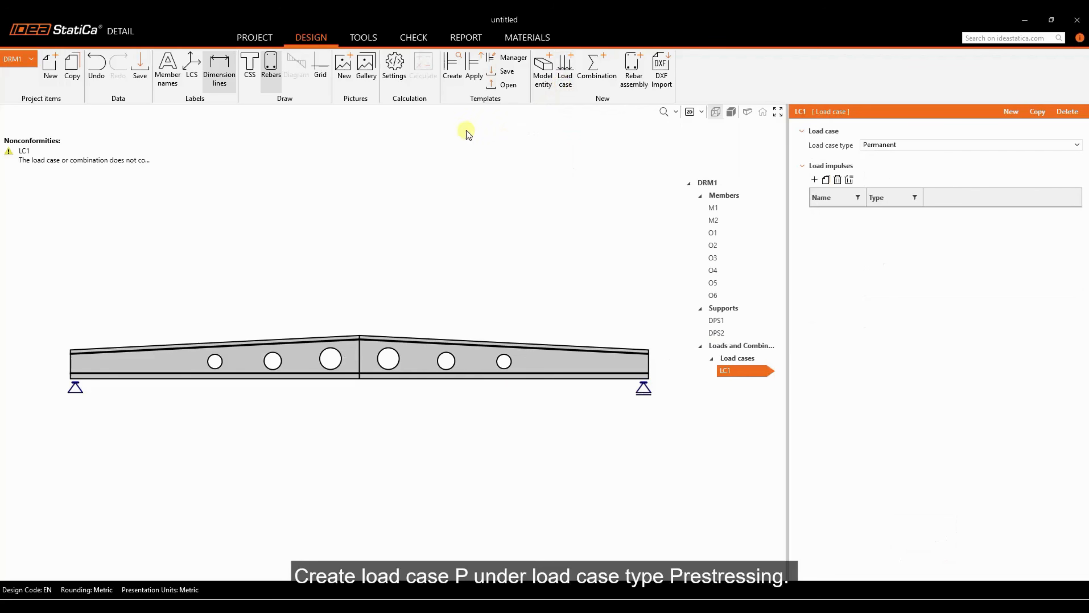
click(725, 371)
right_click(725, 371)
click(753, 418)
key(Caps_Lock)
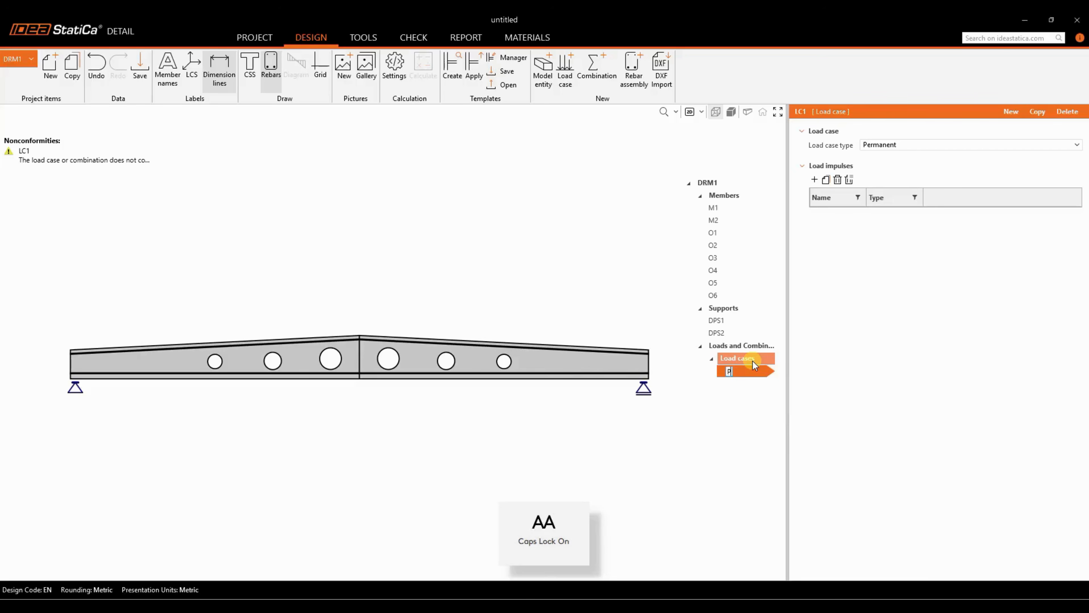
click(747, 368)
click(881, 148)
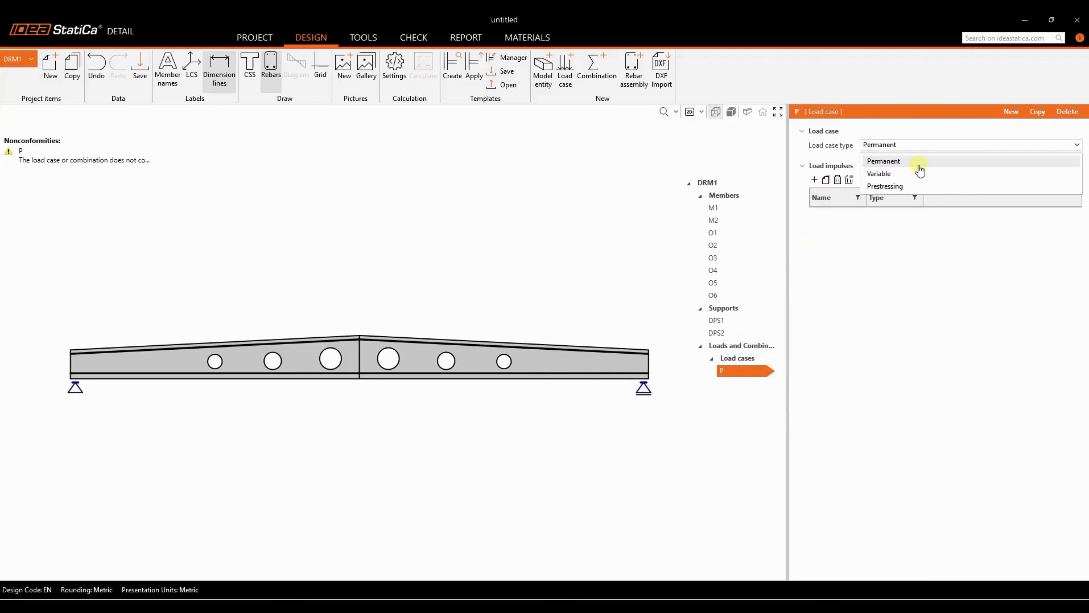
click(886, 187)
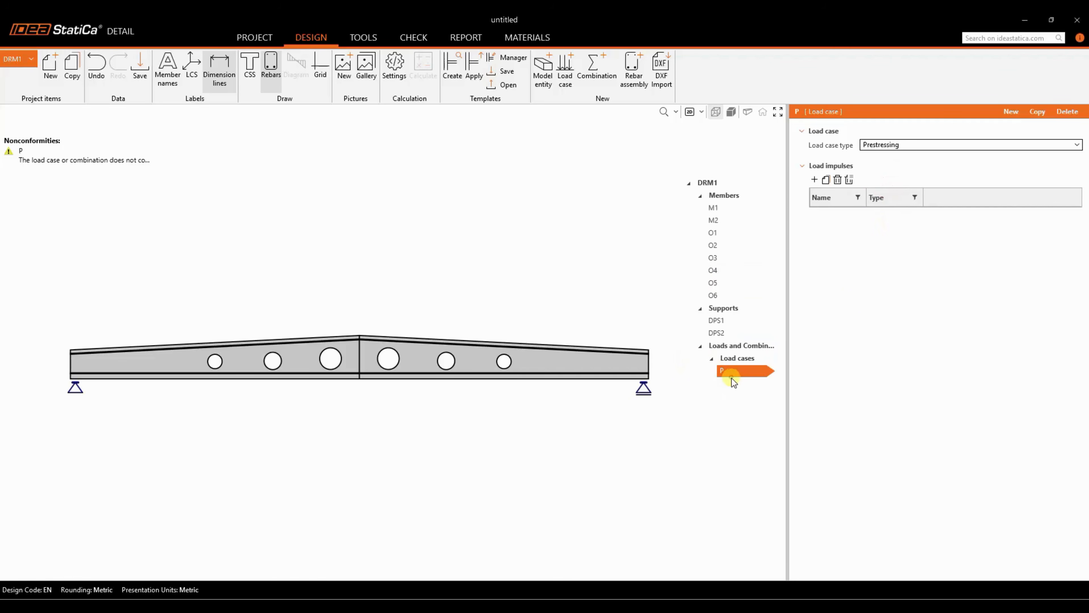
Copy load case P, rename the copy SW and add a self-weight load impulse to it
click(1039, 113)
right_click(744, 388)
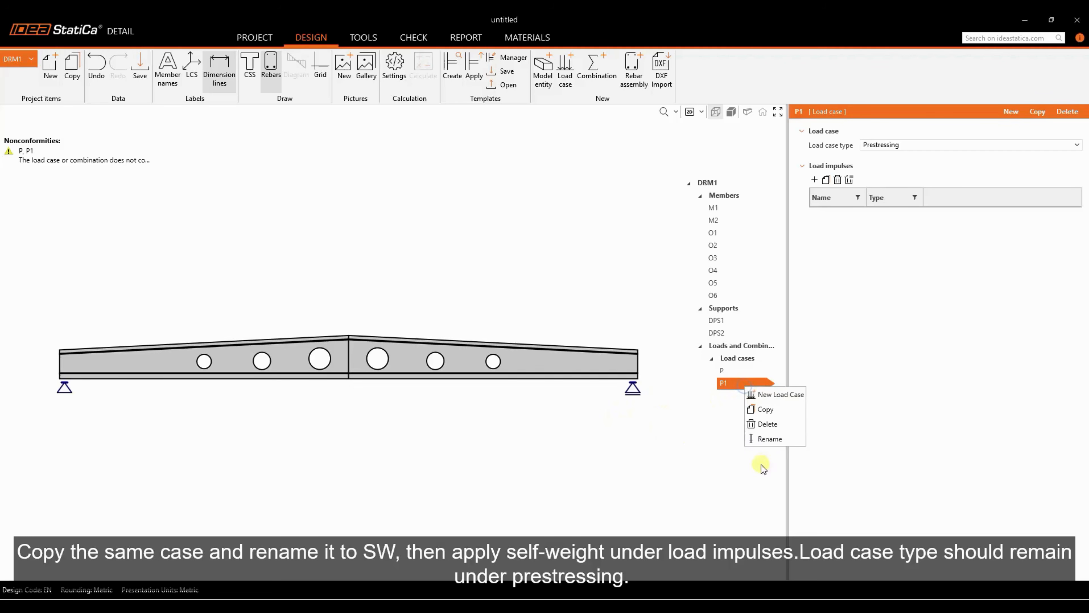
click(767, 444)
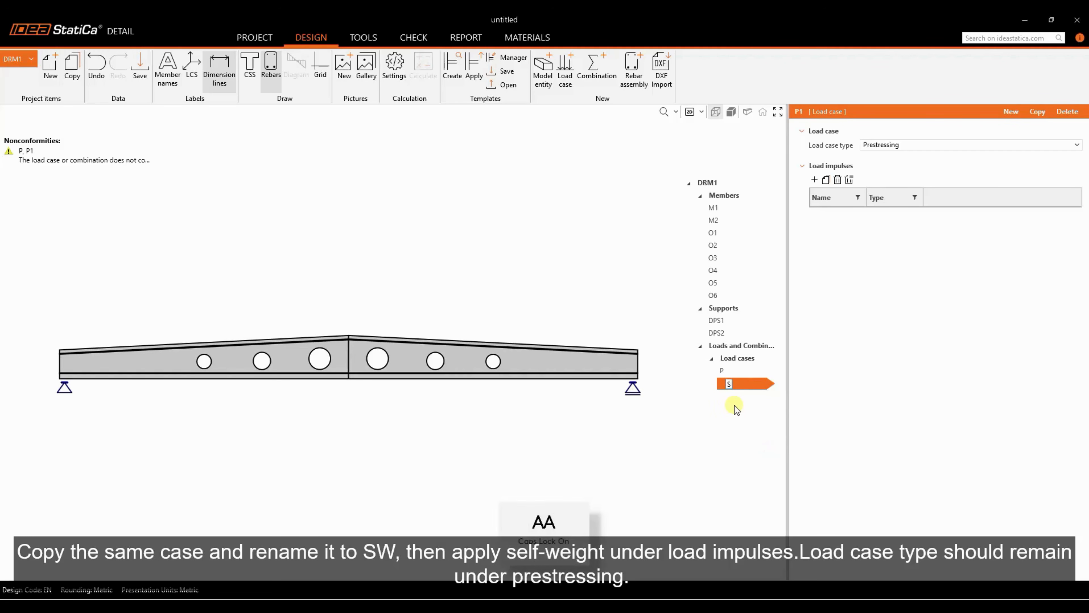
text(W)
key(Return)
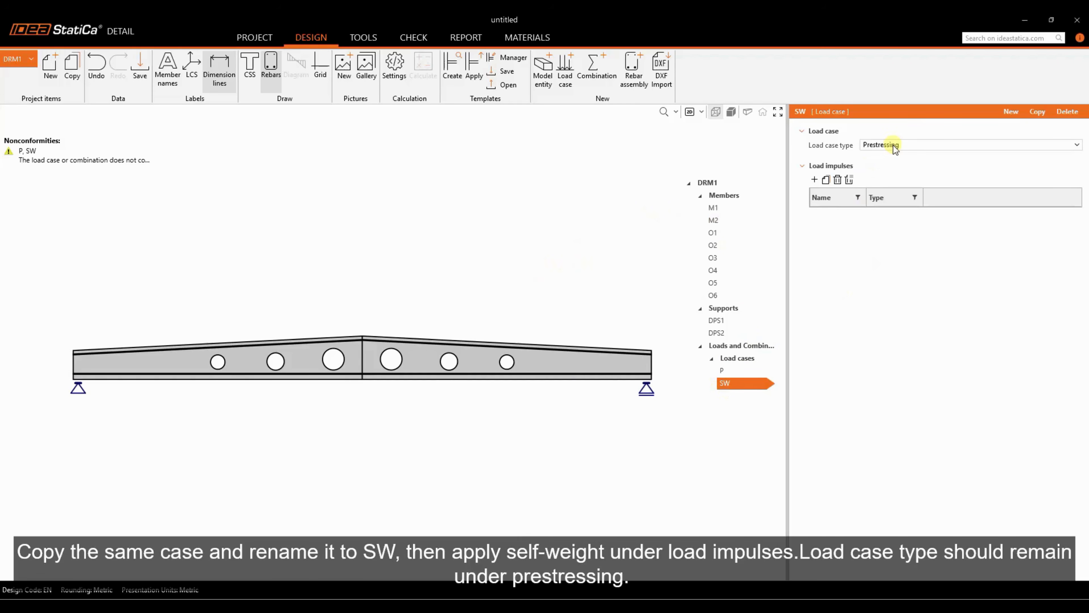
click(815, 179)
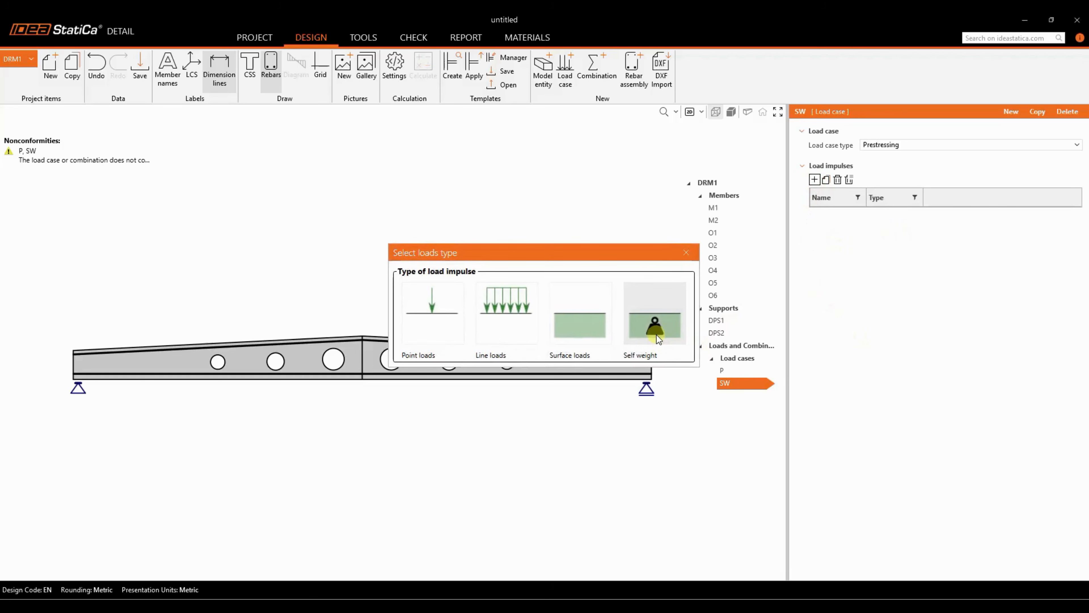
click(648, 333)
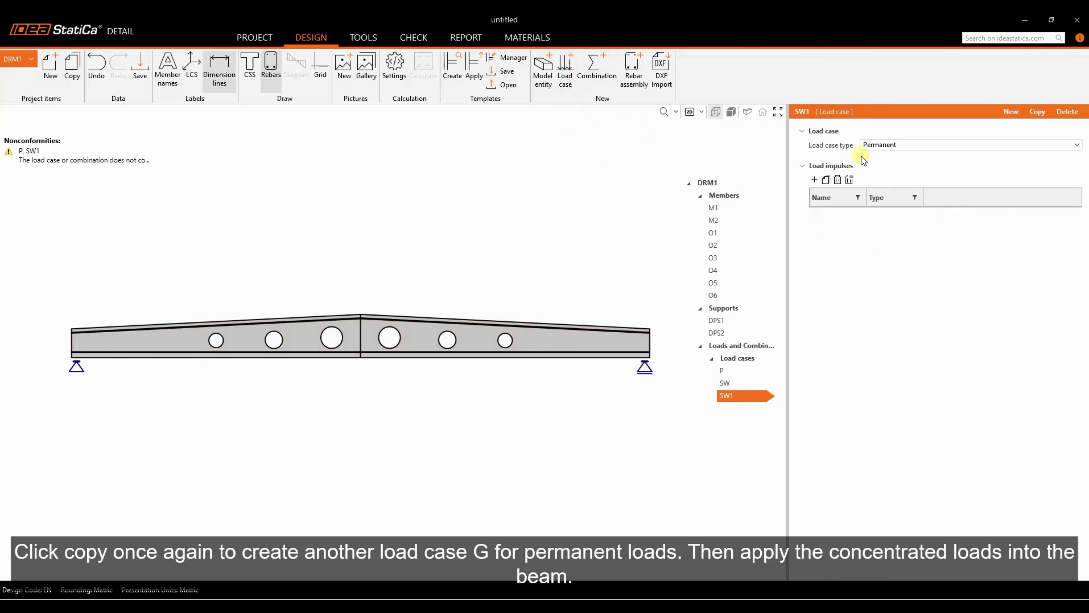
Rename load case SW1 as G and choose Permanent as its load case type
right_click(726, 398)
click(760, 451)
key(Caps_Lock)
text(G)
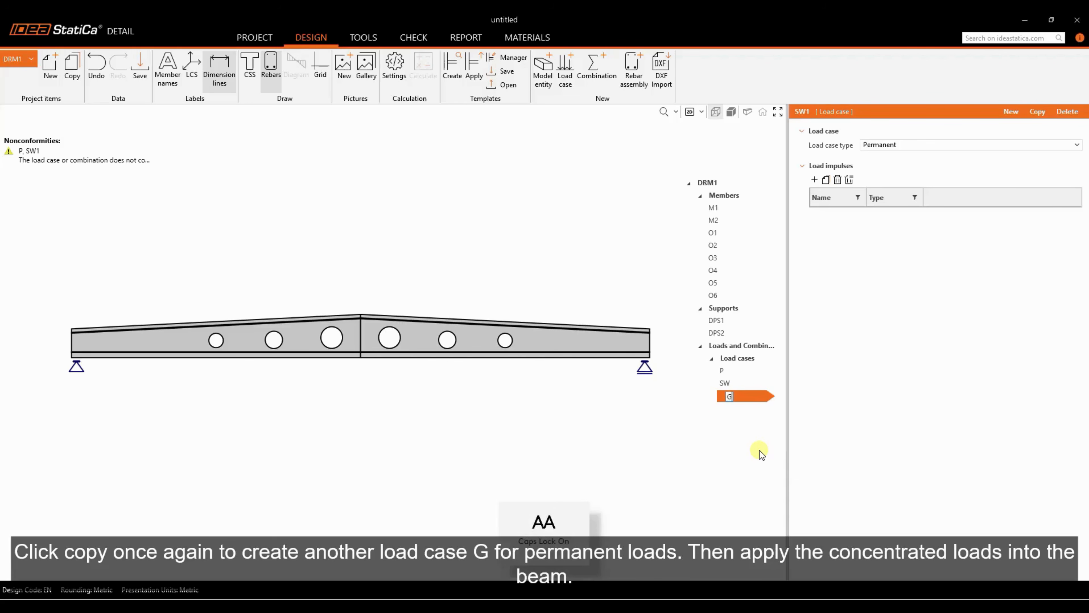
key(Return)
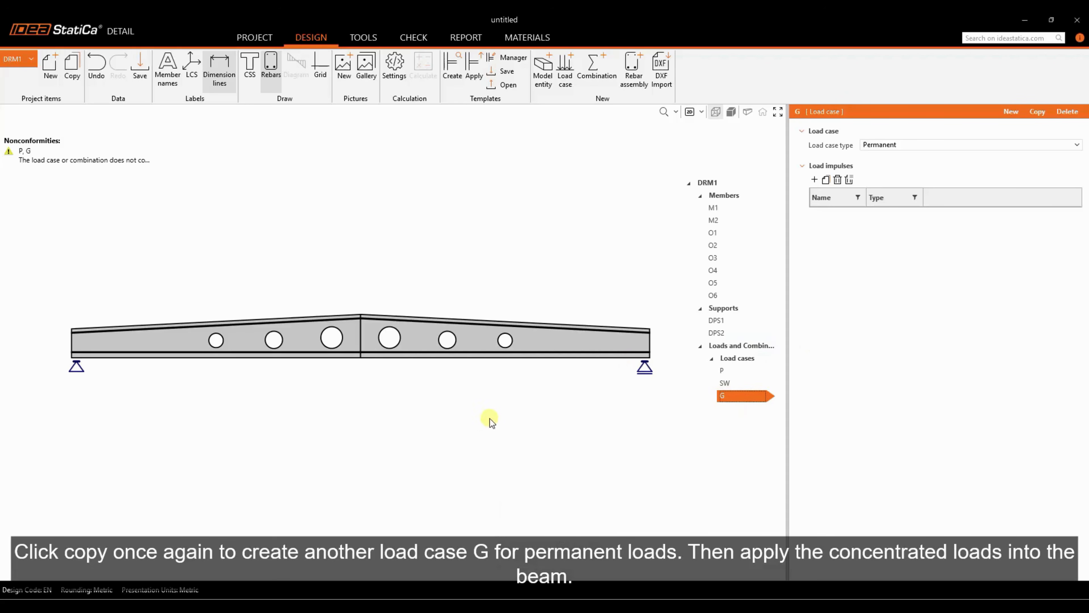
middle_drag(493, 412, 483, 410)
scroll(349, 374, up, 1)
middle_drag(350, 377, 348, 361)
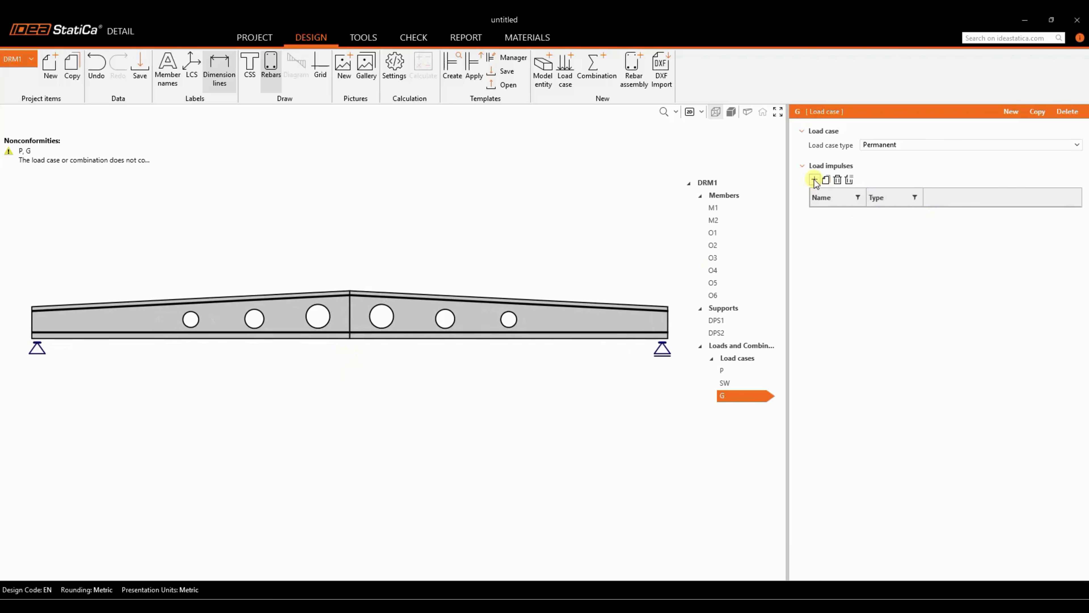
click(879, 145)
click(890, 158)
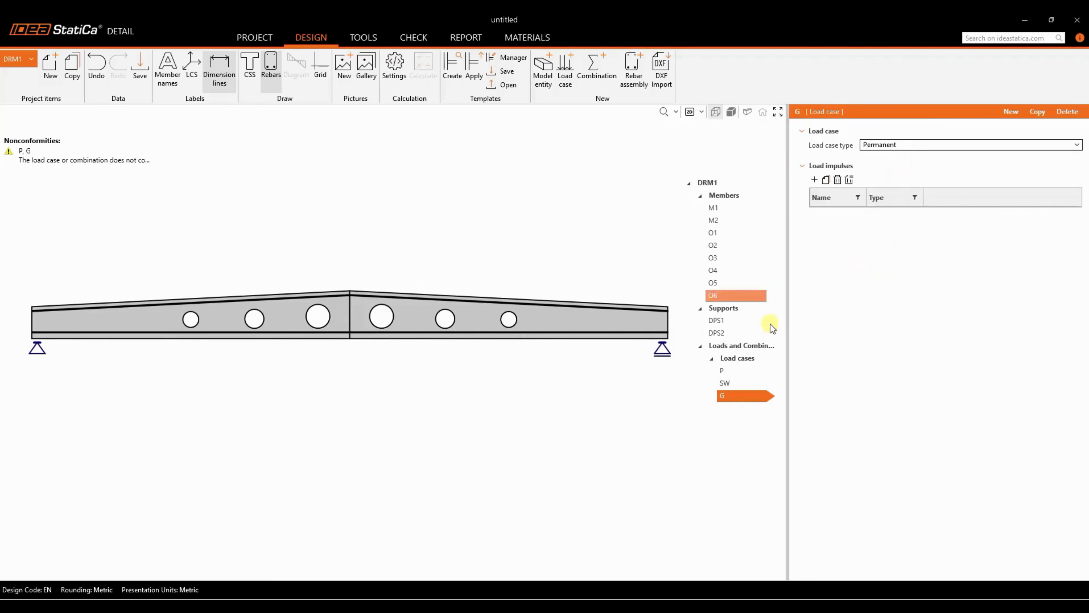
Add a point load of -75 kN with a 0.2 m effective radius to load case G
click(815, 179)
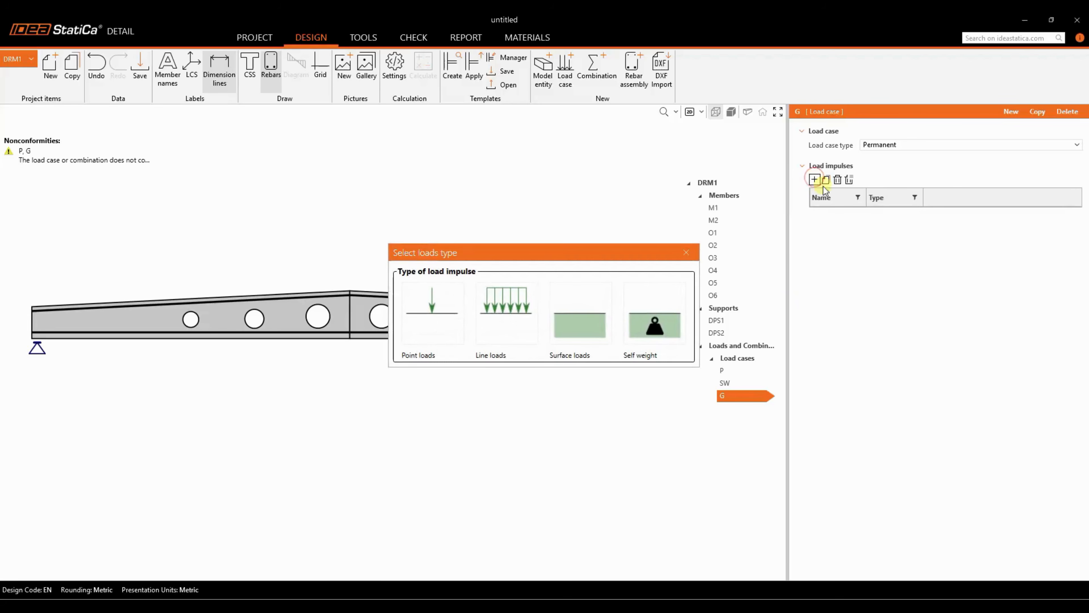
click(448, 343)
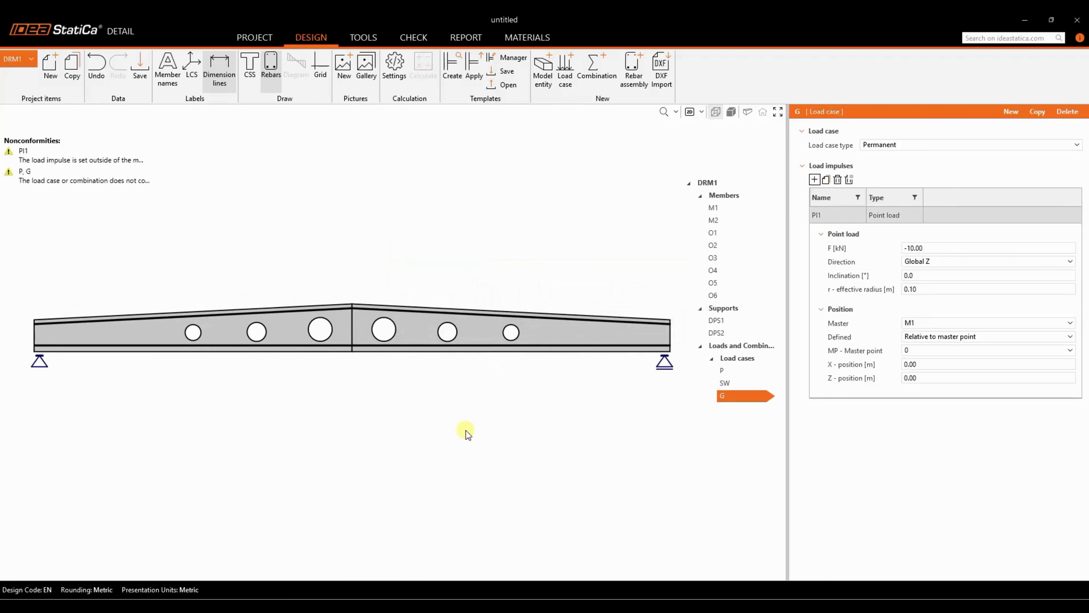
click(946, 247)
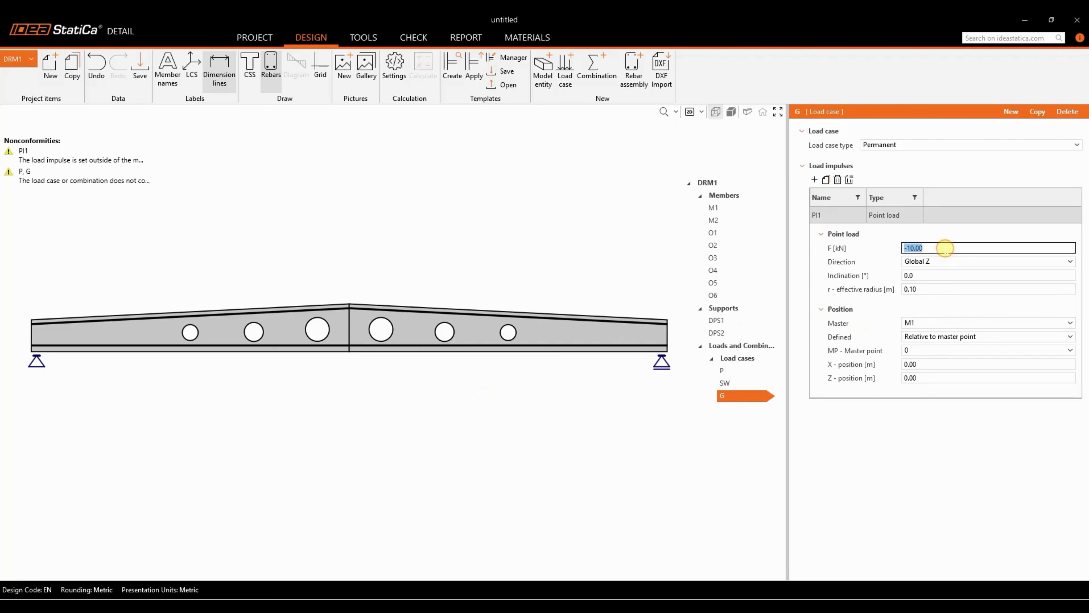
text(-75)
key(Tab)
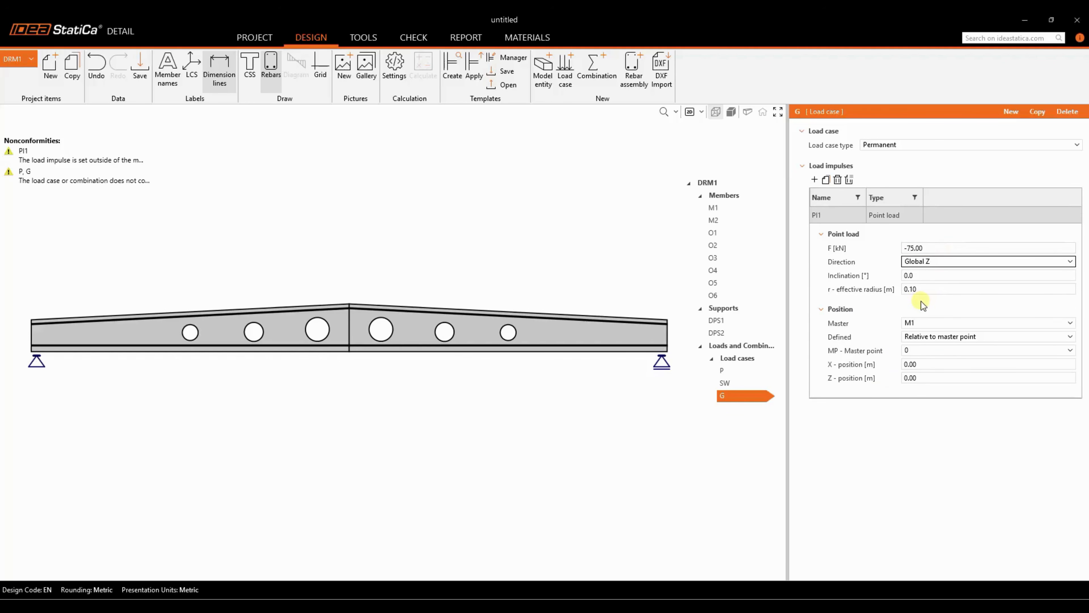
click(927, 290)
text(0.2)
key(Tab)
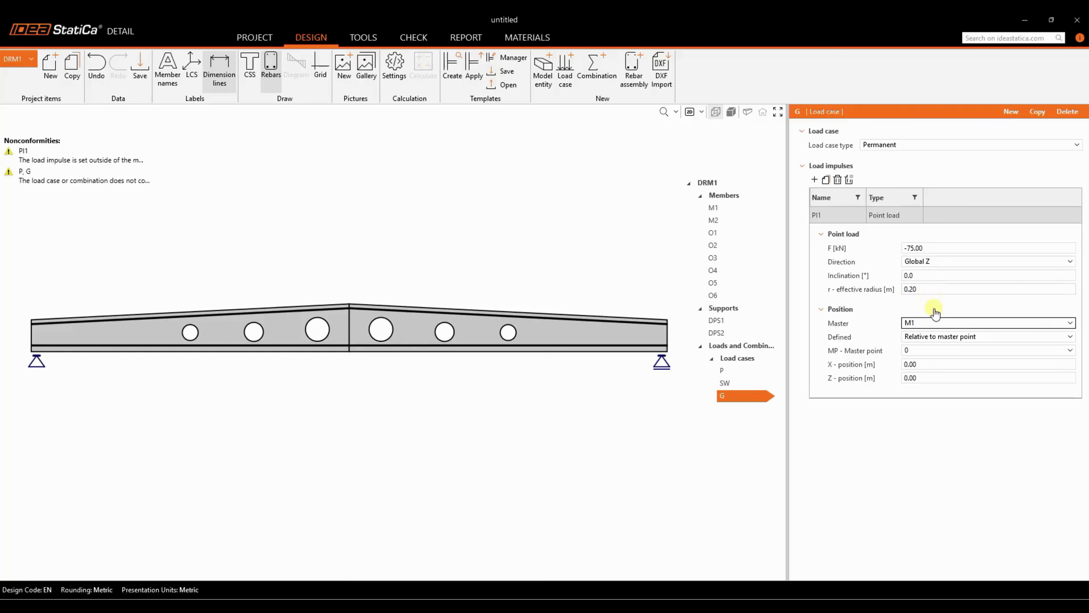
Position the point load relative to M1's master point 4 with an X-position of 5 m and a Z-position of -0.3 m
click(922, 350)
click(919, 420)
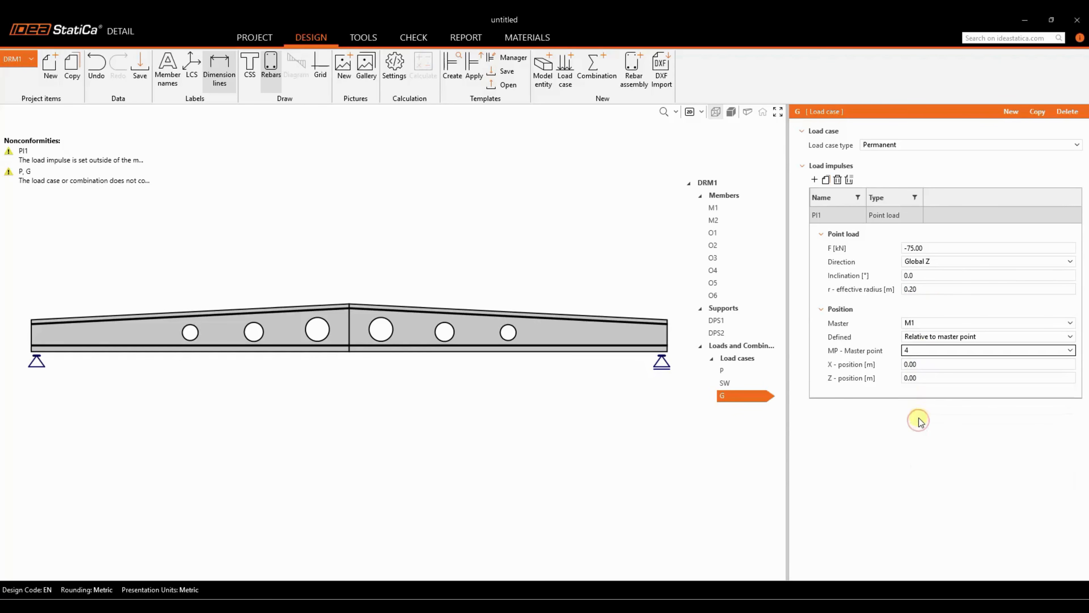
click(932, 365)
text(5)
key(Tab)
text(-0.3)
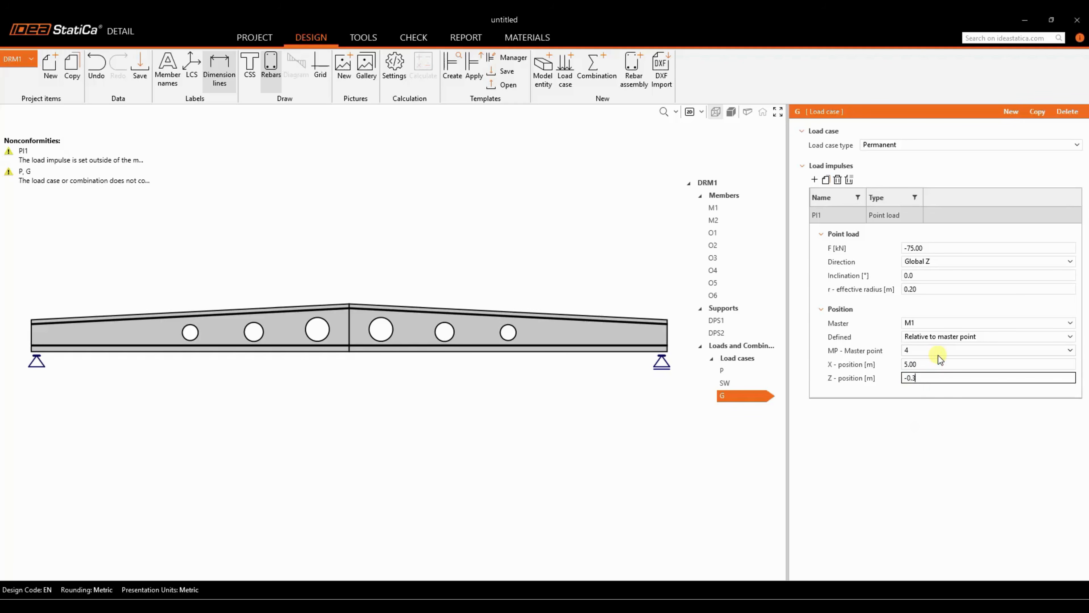
key(Tab)
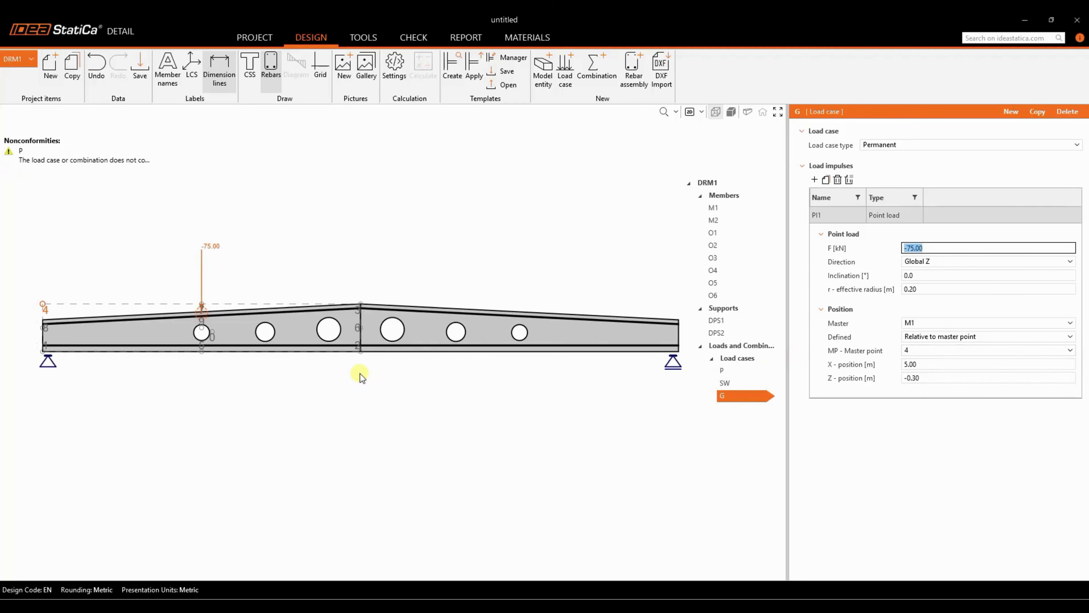
key(Tab)
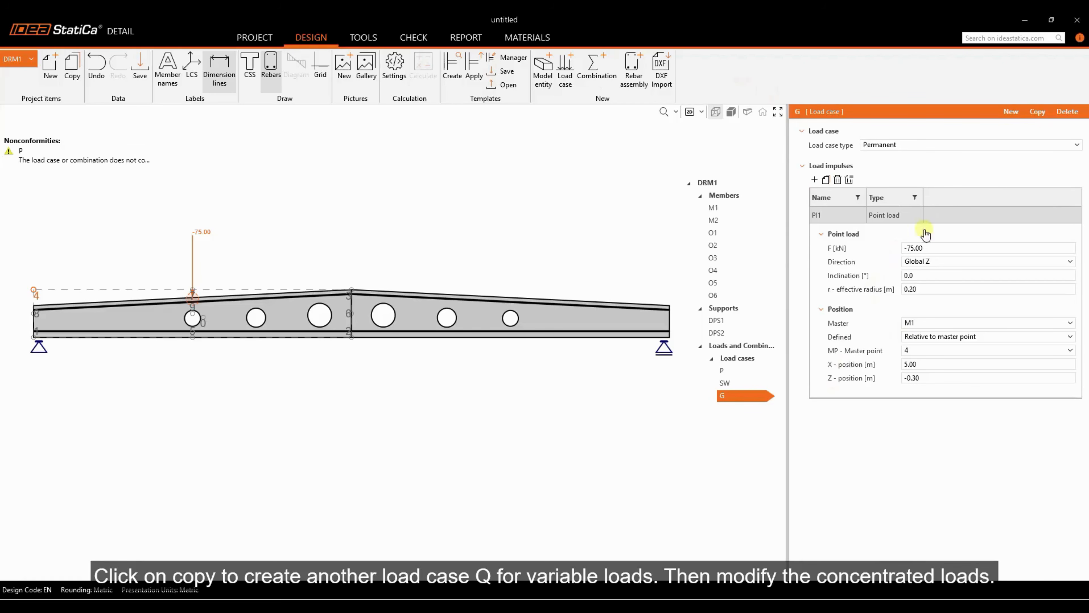
click(1041, 114)
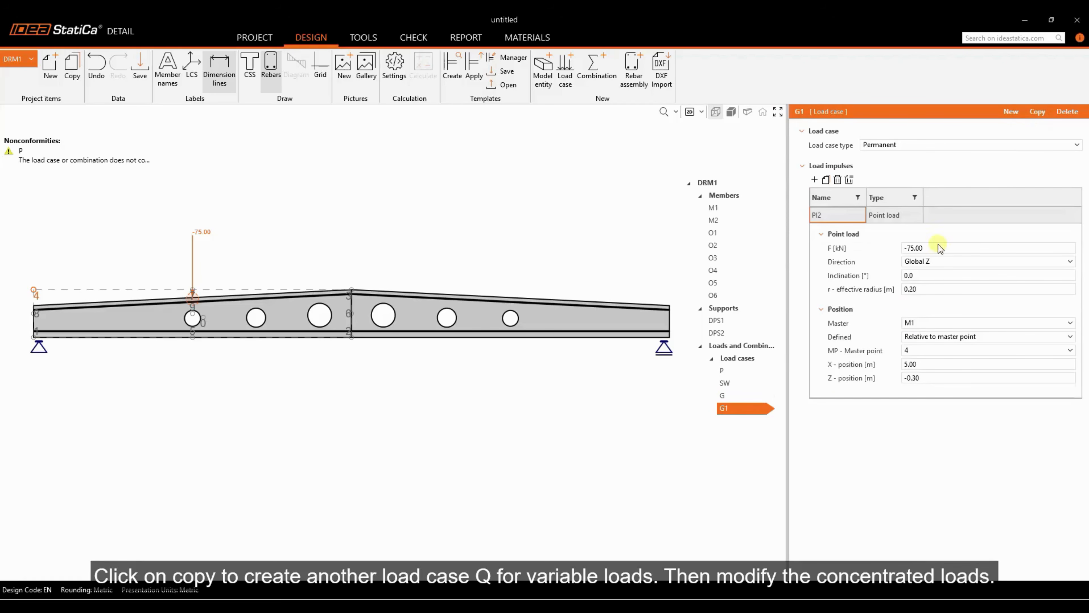
right_click(739, 408)
click(744, 443)
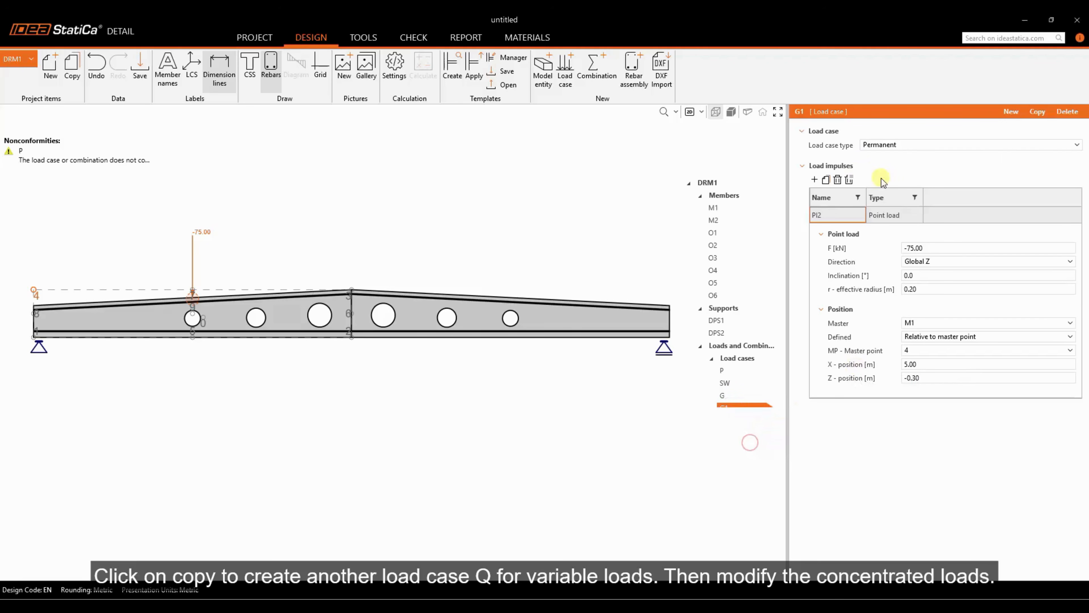
Copy the point load within load case G and set the copy's master to M2
click(826, 180)
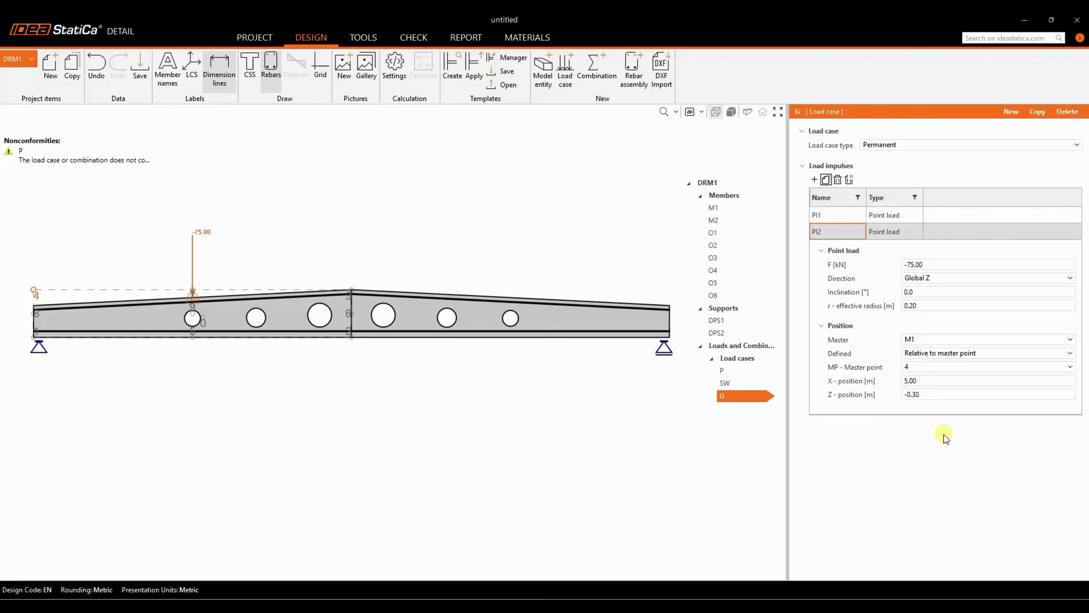
click(929, 339)
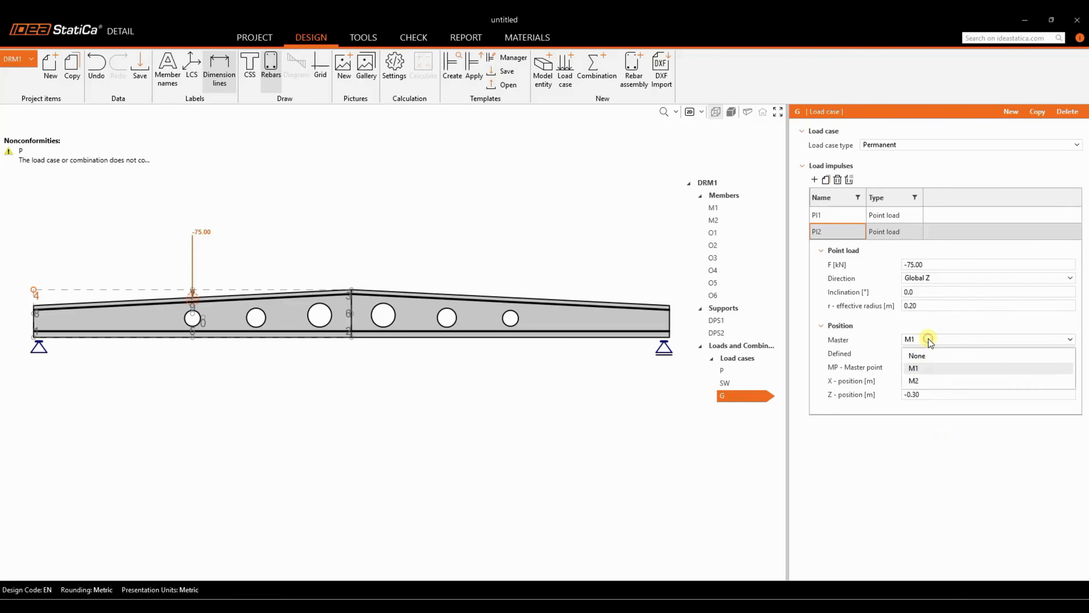
click(914, 381)
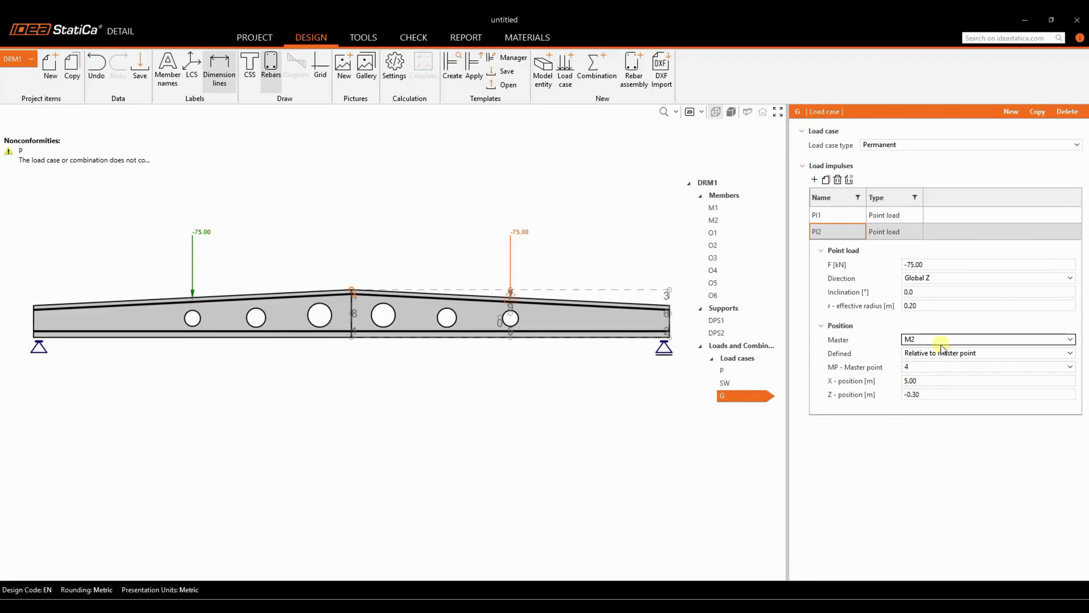
Copy the M2 point load within load case G and set the copy's force to -95 kN
click(826, 180)
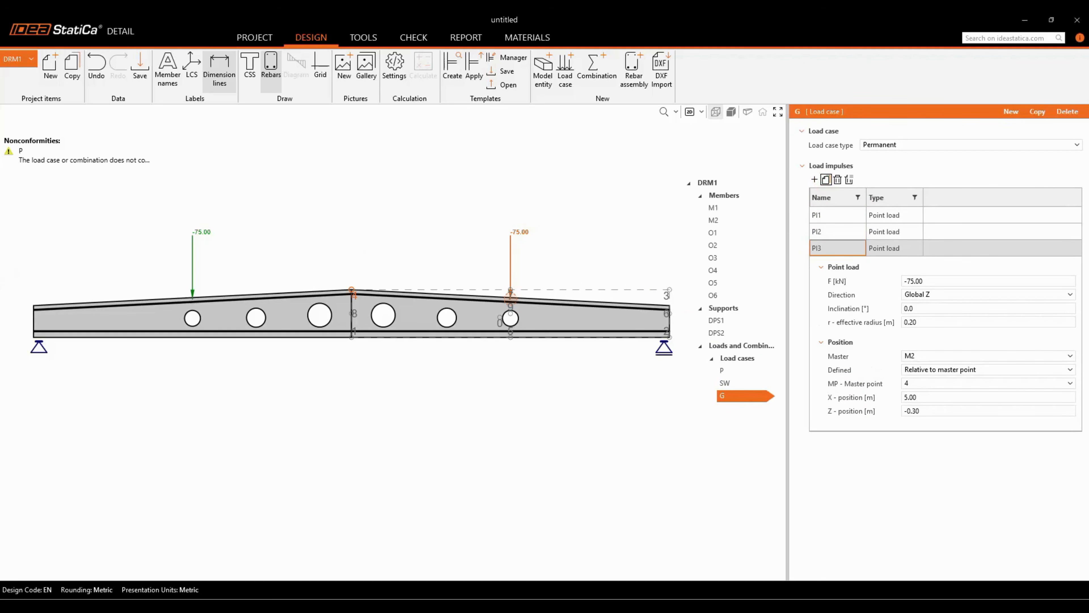
double_click(928, 281)
text(-95)
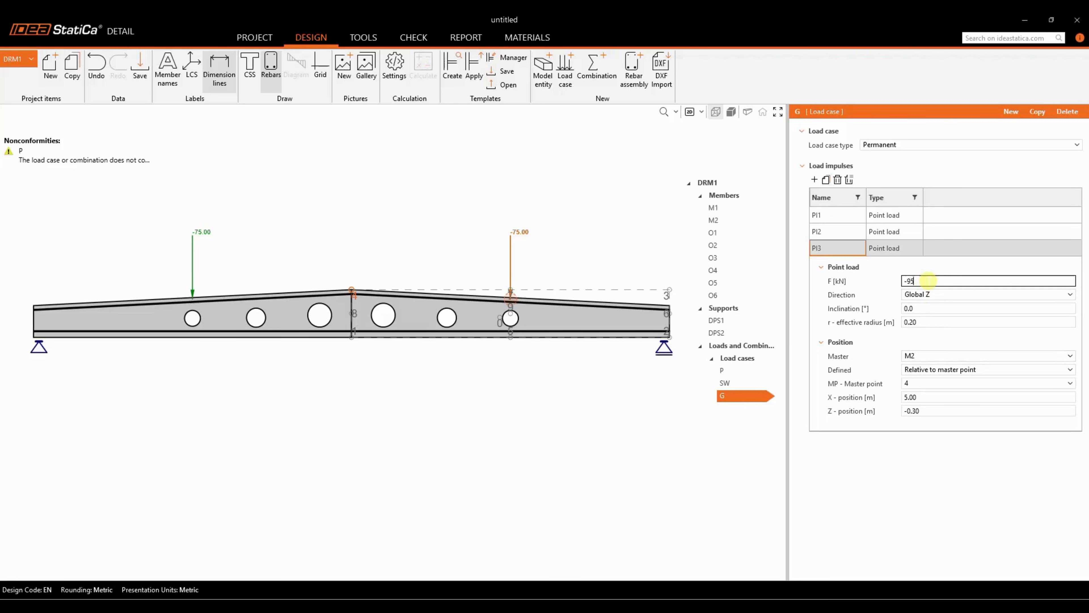
key(Tab)
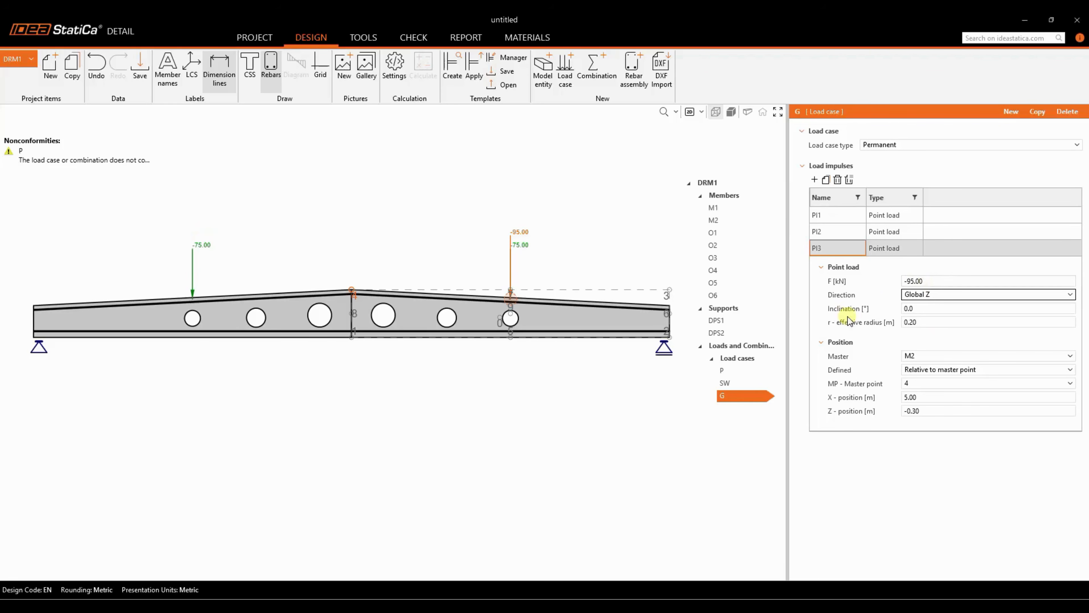
Set both the X-position and Z-position of the -95 kN point load to 0 m
double_click(914, 396)
text(0)
key(Tab)
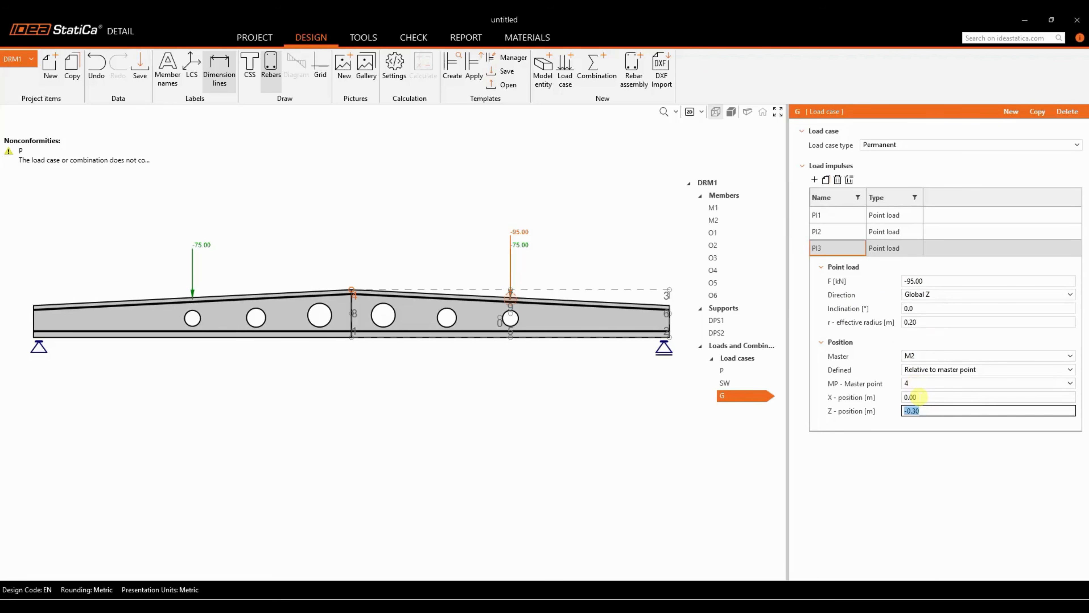
text(0)
key(Tab)
scroll(408, 236, down, 2)
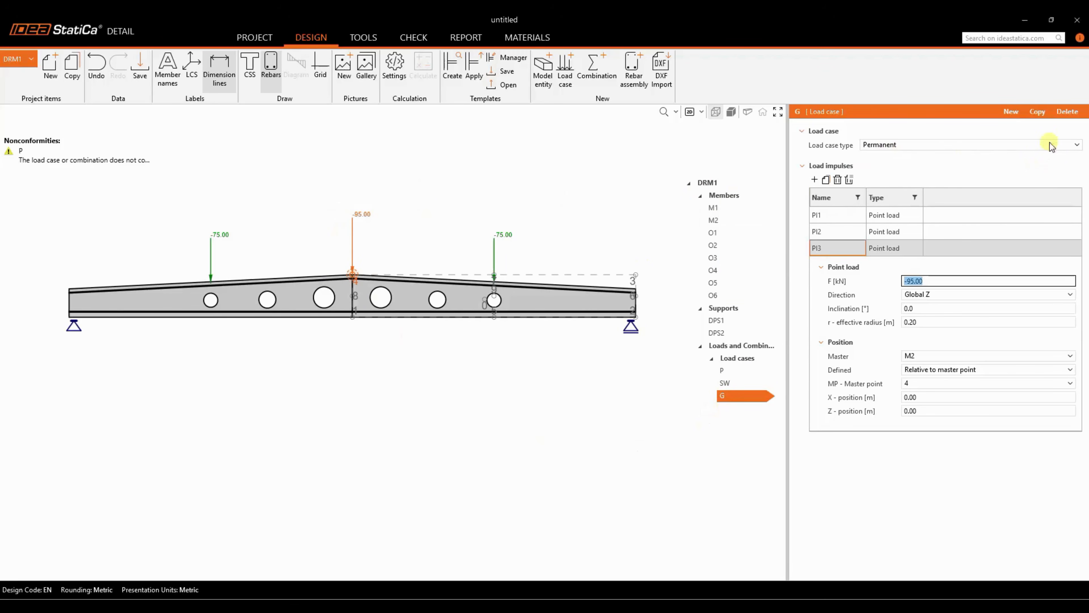
Copy load case G, rename the copy as Q, and set its load case type to Variable
click(1035, 114)
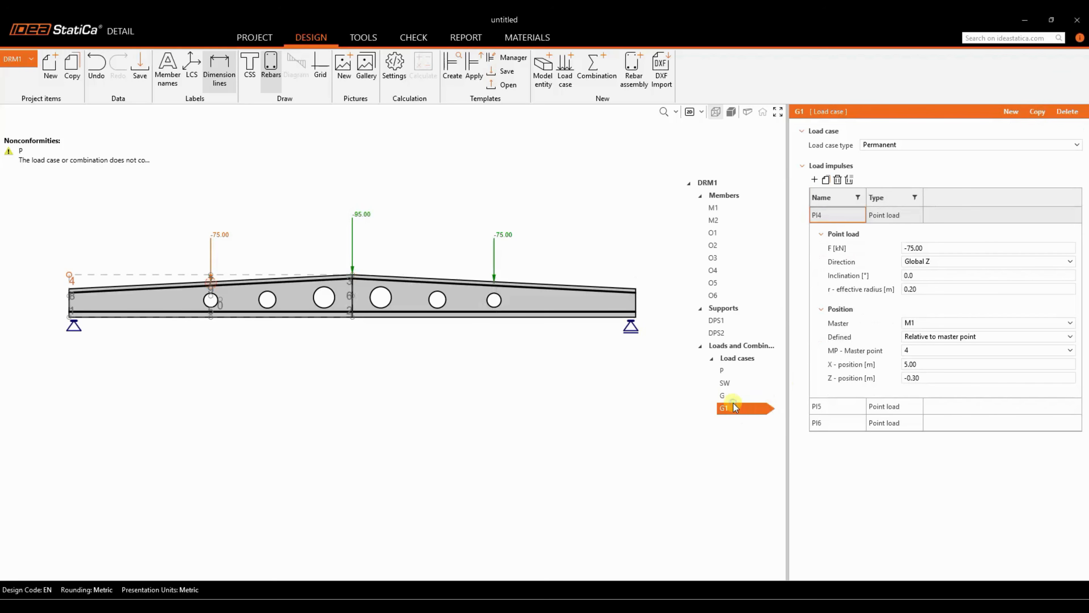
right_click(733, 408)
click(752, 458)
text(Q)
key(Return)
click(889, 145)
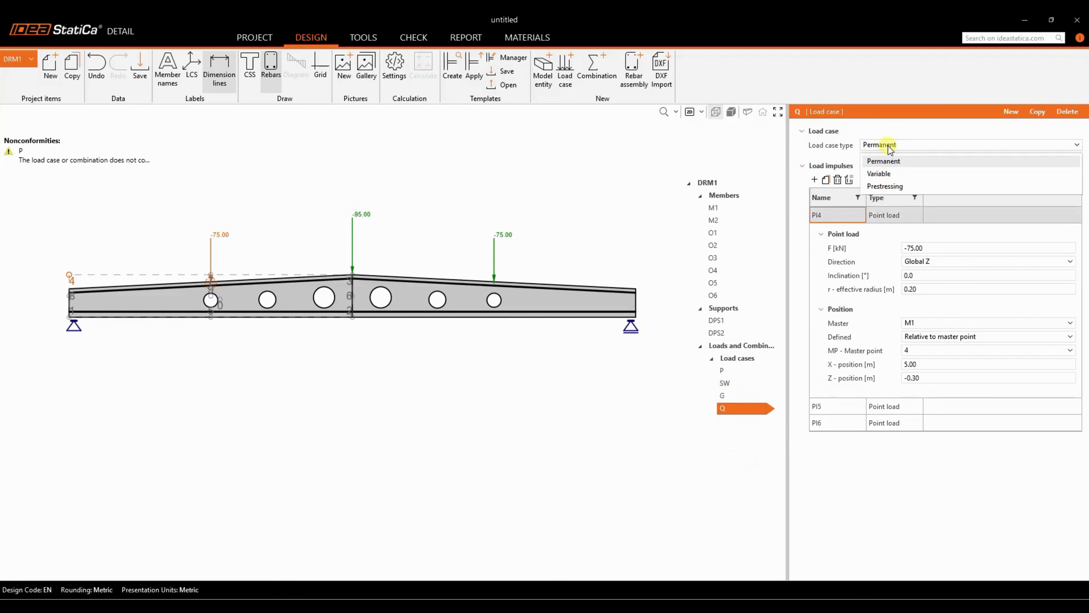
click(879, 174)
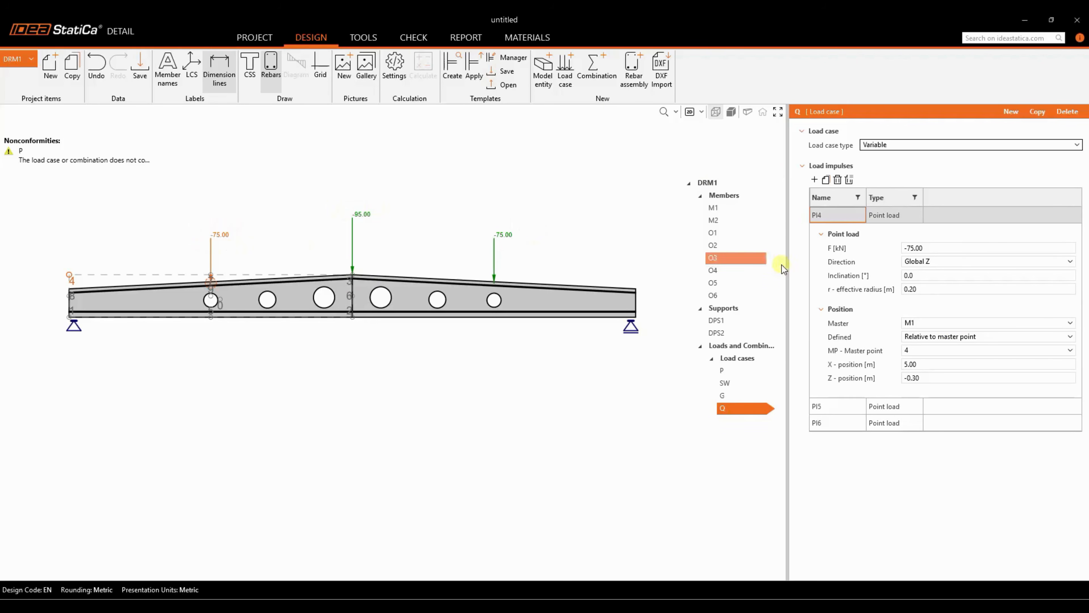
Set the force of the two outer point loads in load case Q to -80 kN each
click(883, 247)
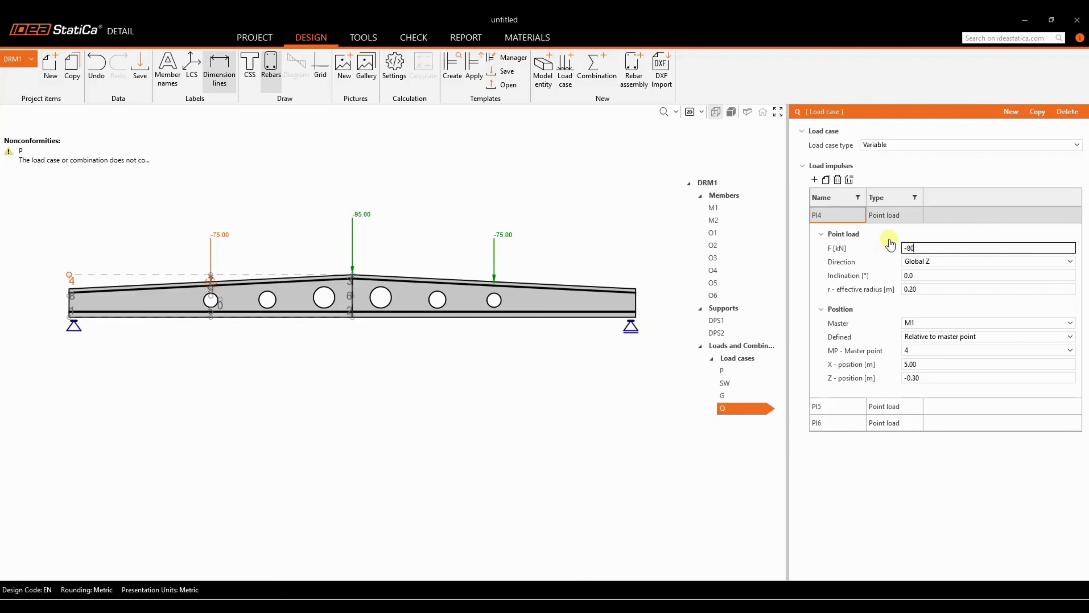
key(Tab)
click(836, 406)
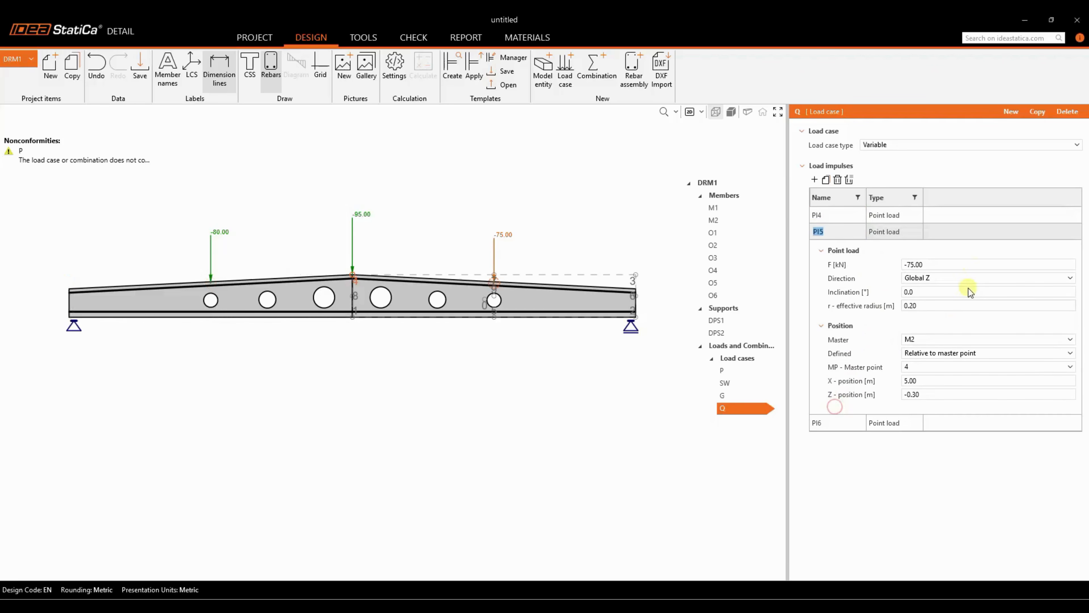
click(913, 264)
text(-80)
key(Tab)
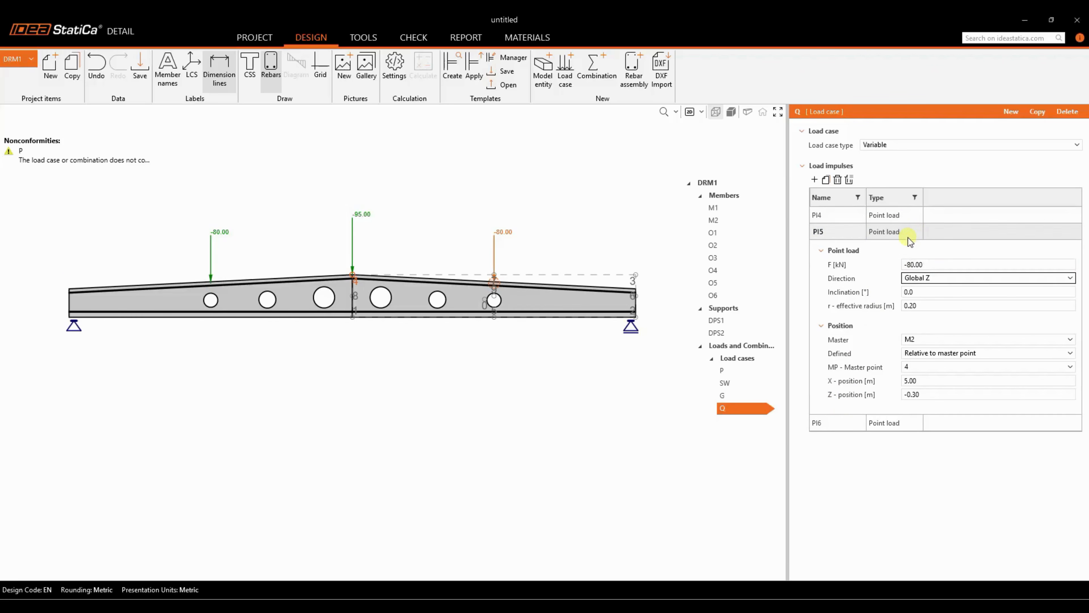
Set the force of the midspan point load in load case Q to -110 kN
click(828, 422)
click(887, 283)
text(-)
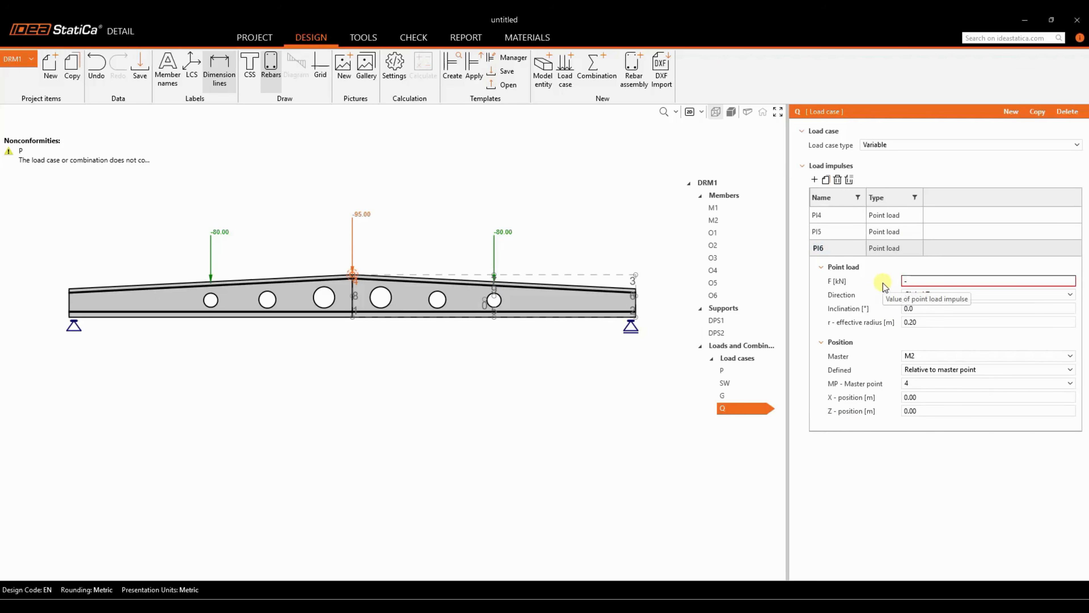
text(110)
key(Tab)
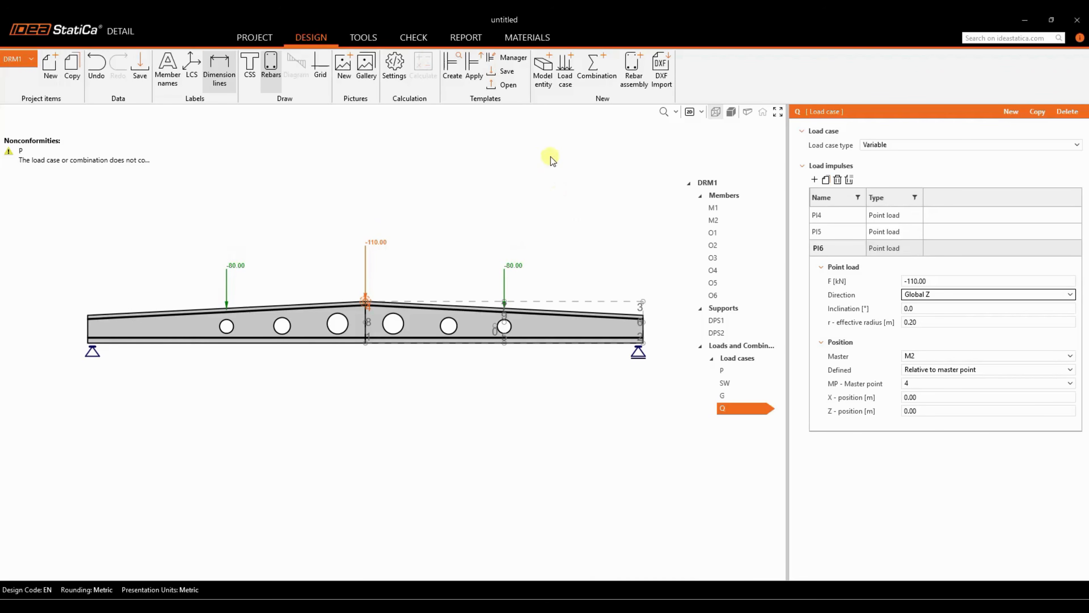
Create a ULS load combination, then copy it and switch the copy to the SLS Characteristic limit state
click(598, 81)
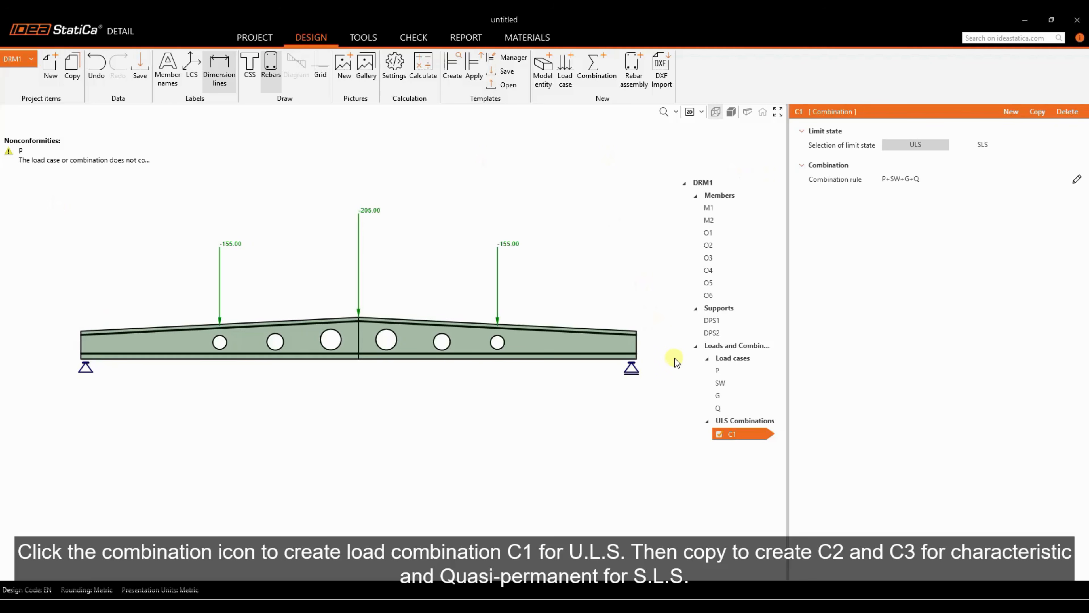
click(1037, 112)
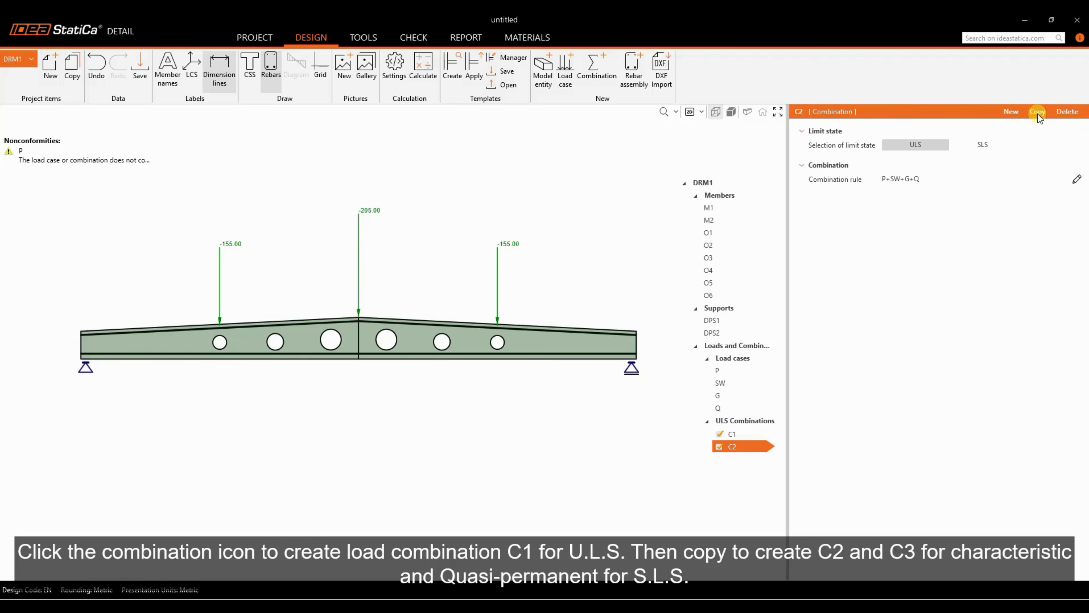
click(998, 146)
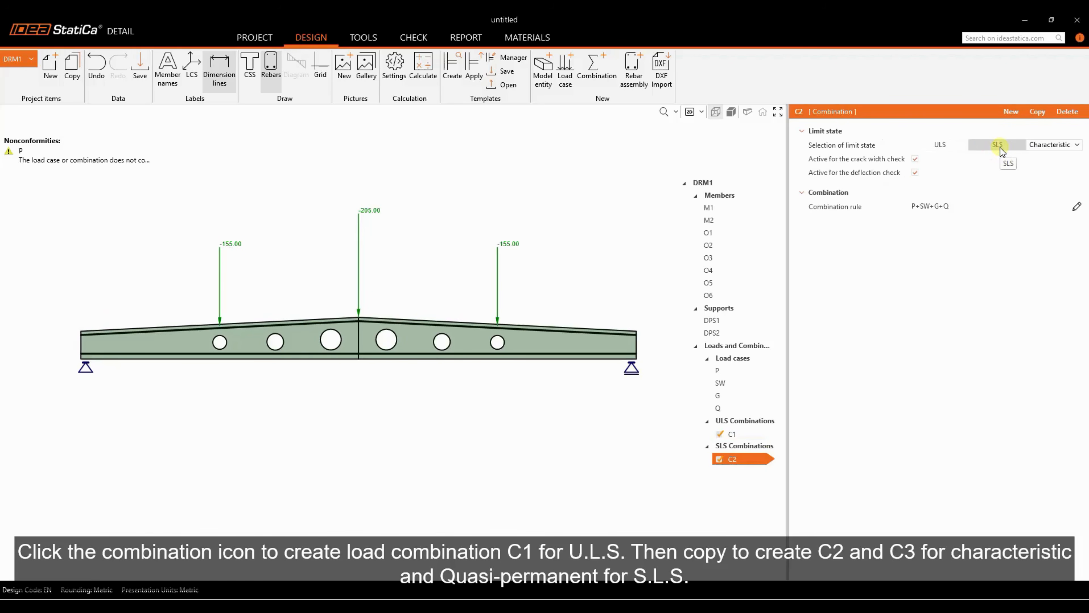
Copy the SLS Characteristic combination and set the copy to Quasi-permanent
click(1038, 112)
click(1053, 144)
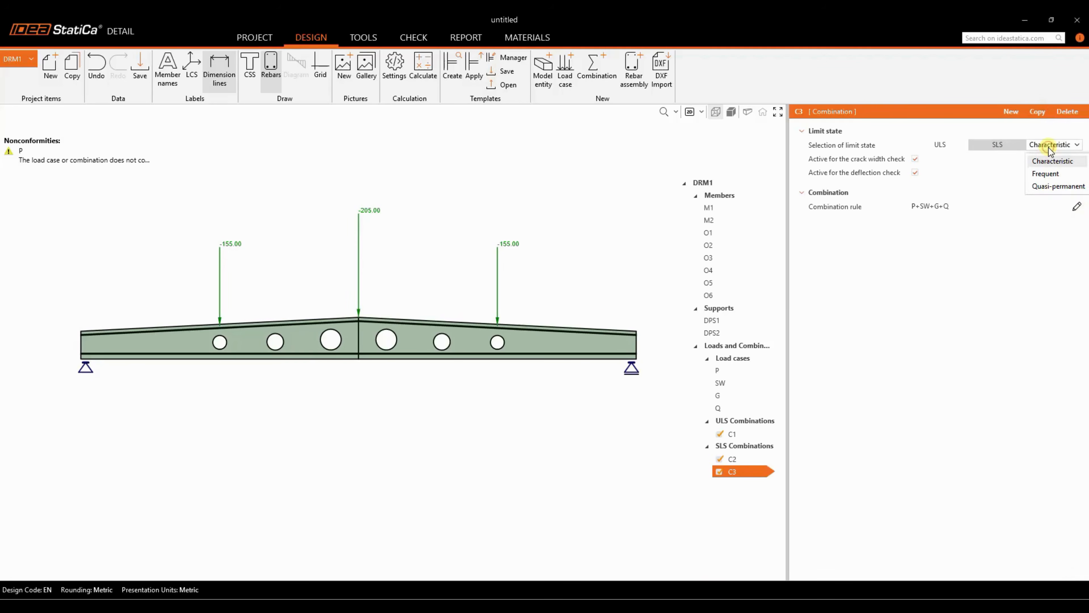
click(1049, 187)
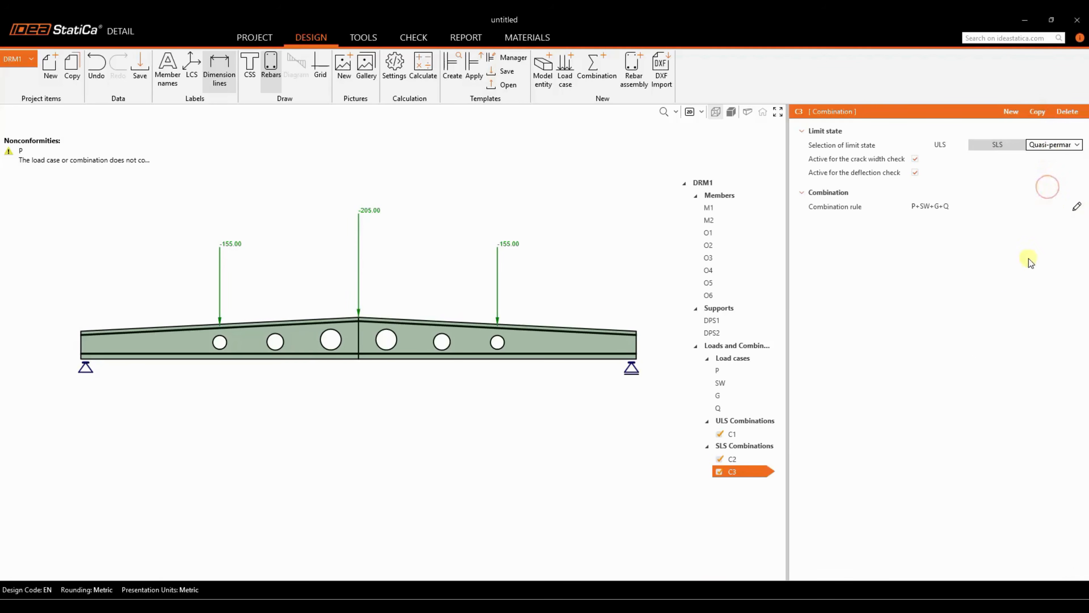
Set the partial factors of ULS combination C1 to 0.87 for P, 1.35 for SW, 1.35 for G and 1.50 for Q
click(749, 423)
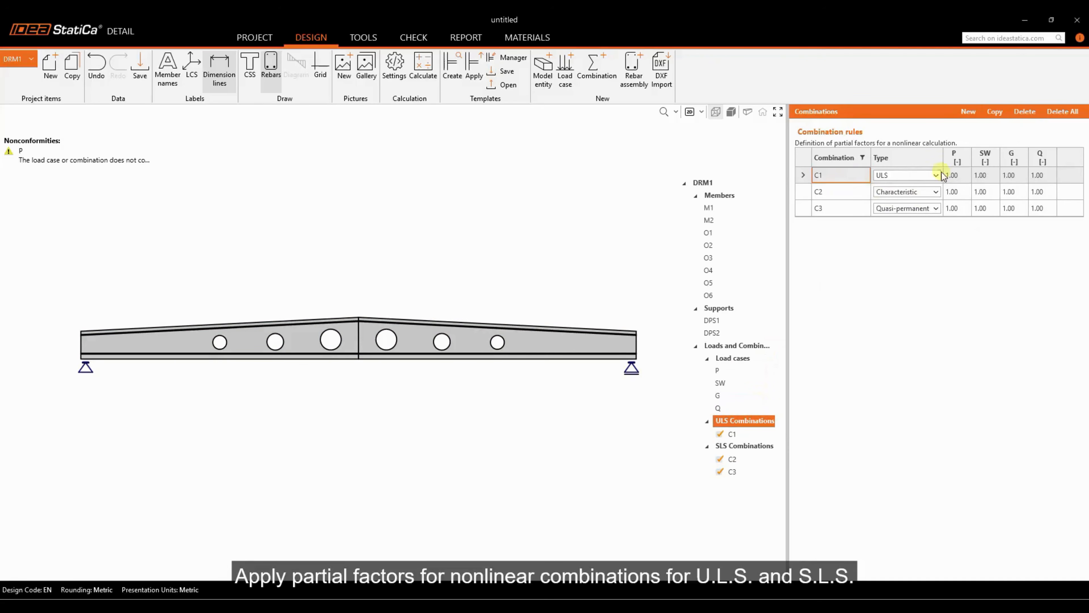
click(965, 175)
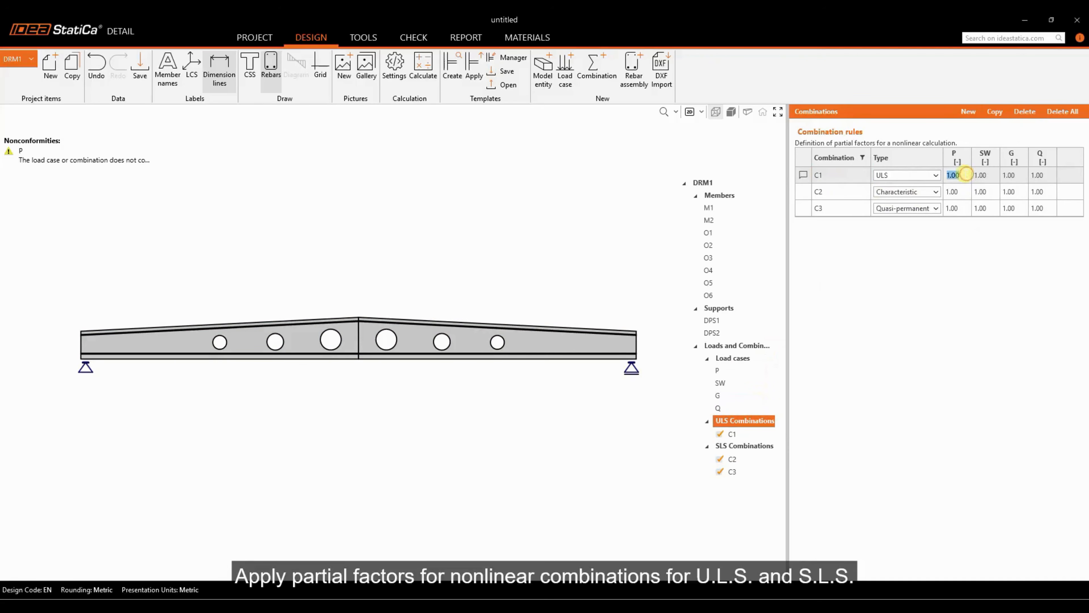
click(987, 176)
text(1.35)
click(1023, 175)
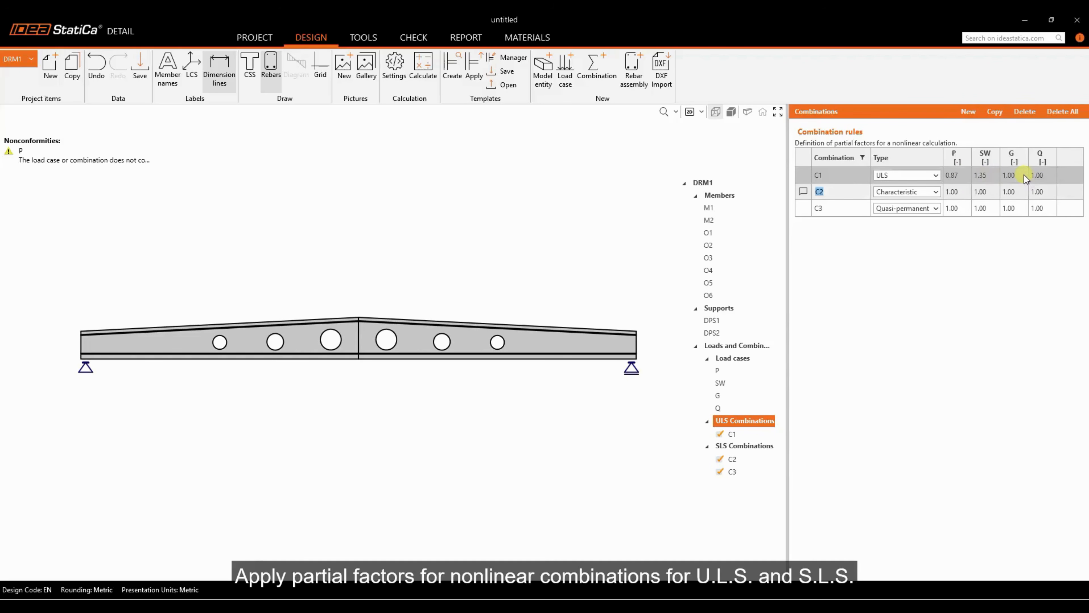
text(1.35)
key(Return)
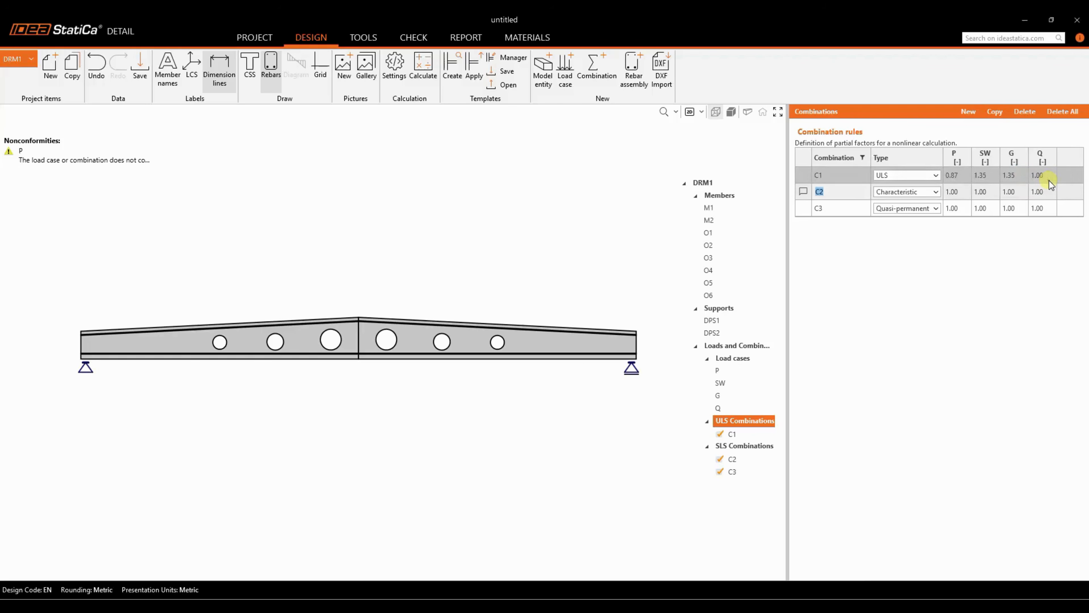
click(1050, 180)
text(1.50)
key(Return)
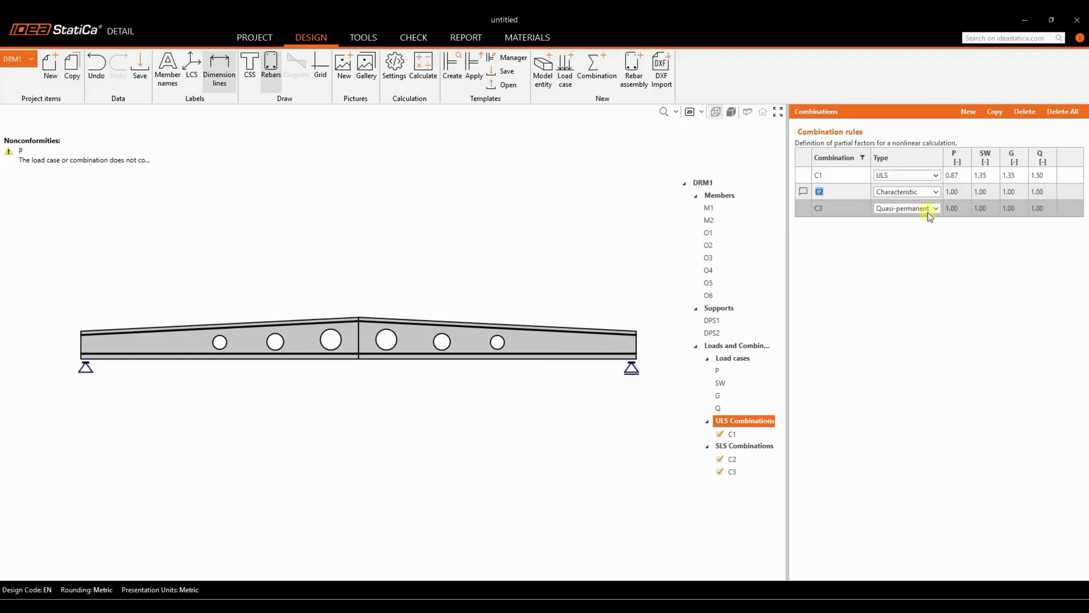
Set the partial factor for Q in quasi-permanent combination C3 to 0.20
click(1040, 208)
text(0.20)
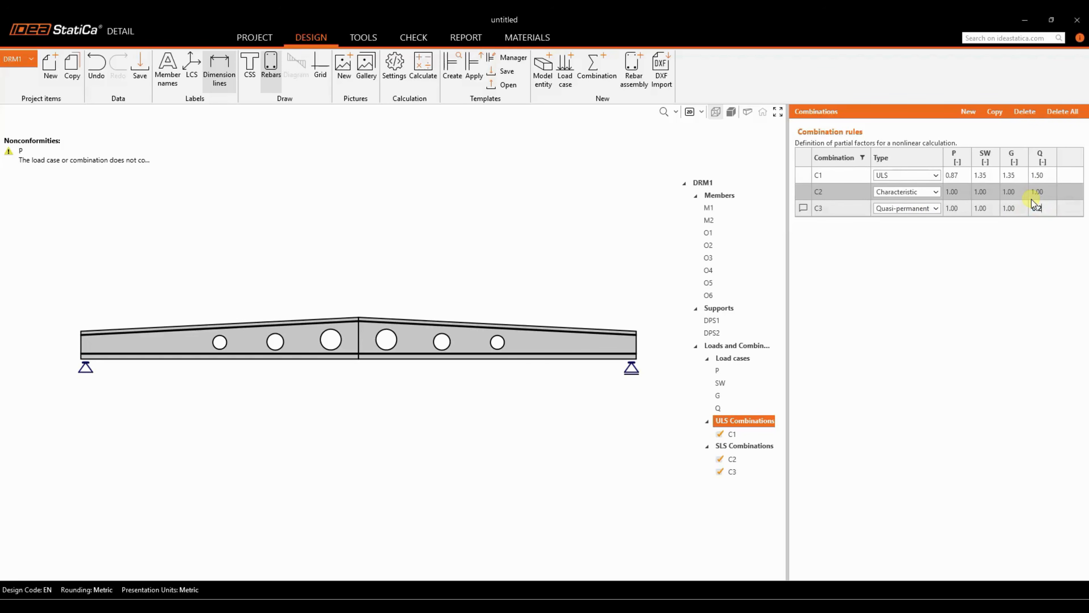
click(1041, 257)
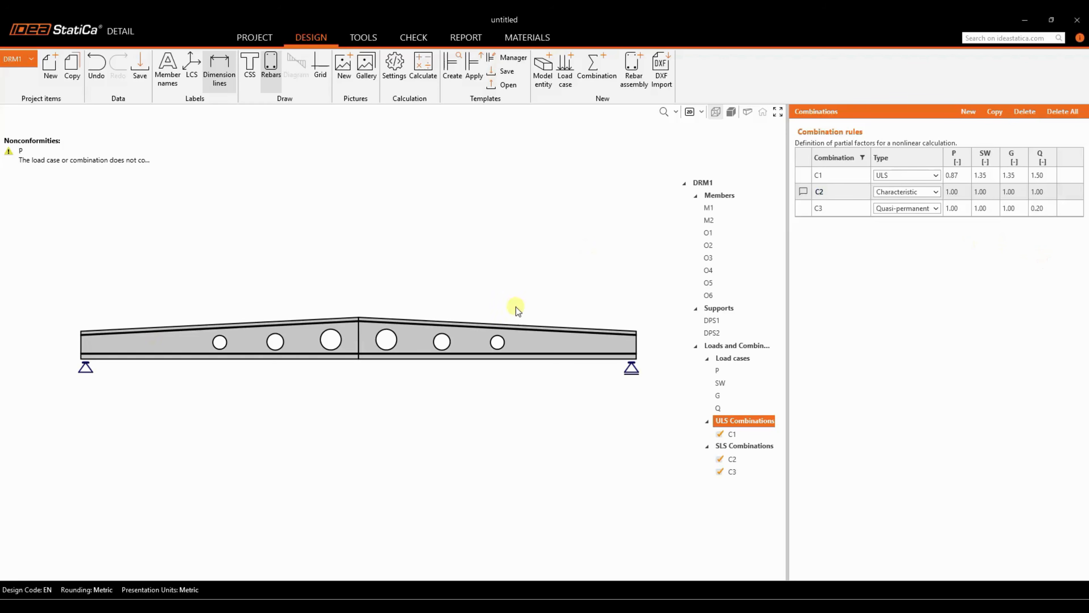
Deactivate the crack width check for combination C2 and the deflection check for combination C3
click(743, 458)
click(915, 172)
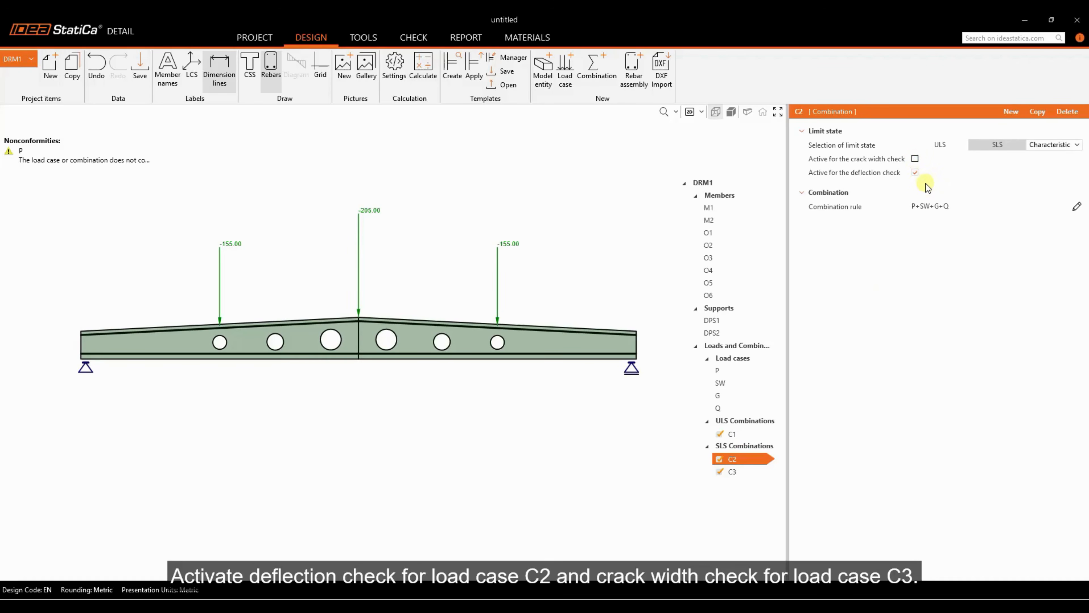
click(744, 471)
click(915, 159)
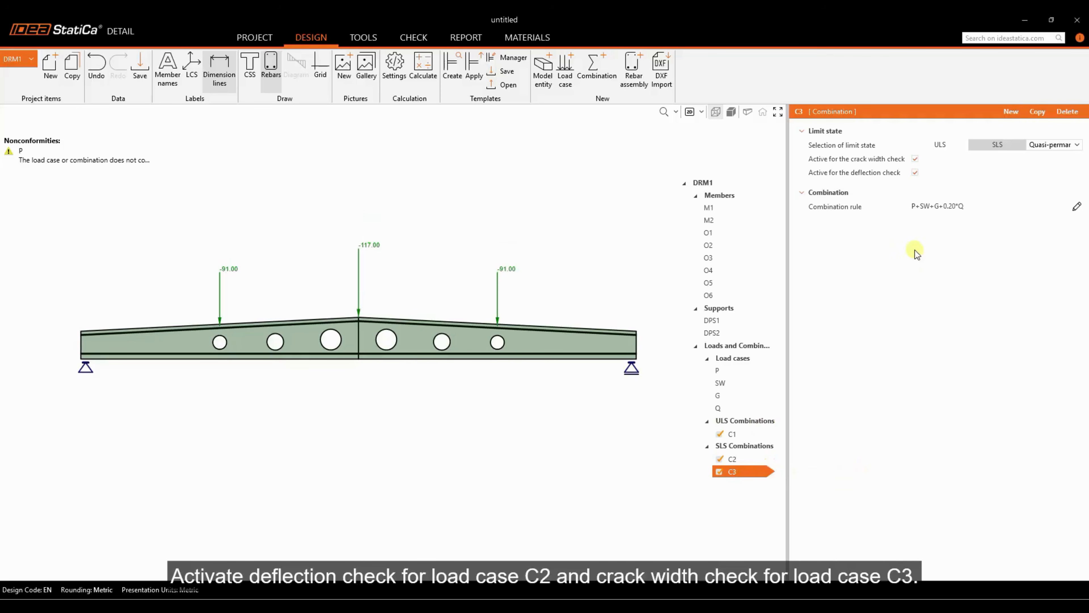
click(915, 174)
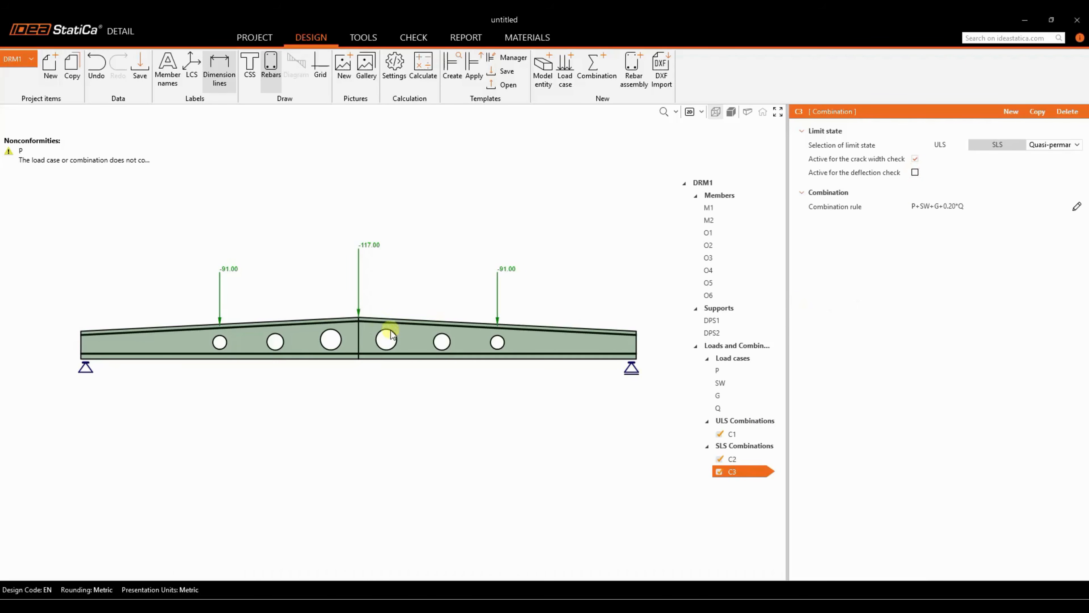
Add a prestressing tendon to the beam as a new reinforcement assembly
middle_drag(487, 252, 490, 272)
scroll(494, 275, down, 1)
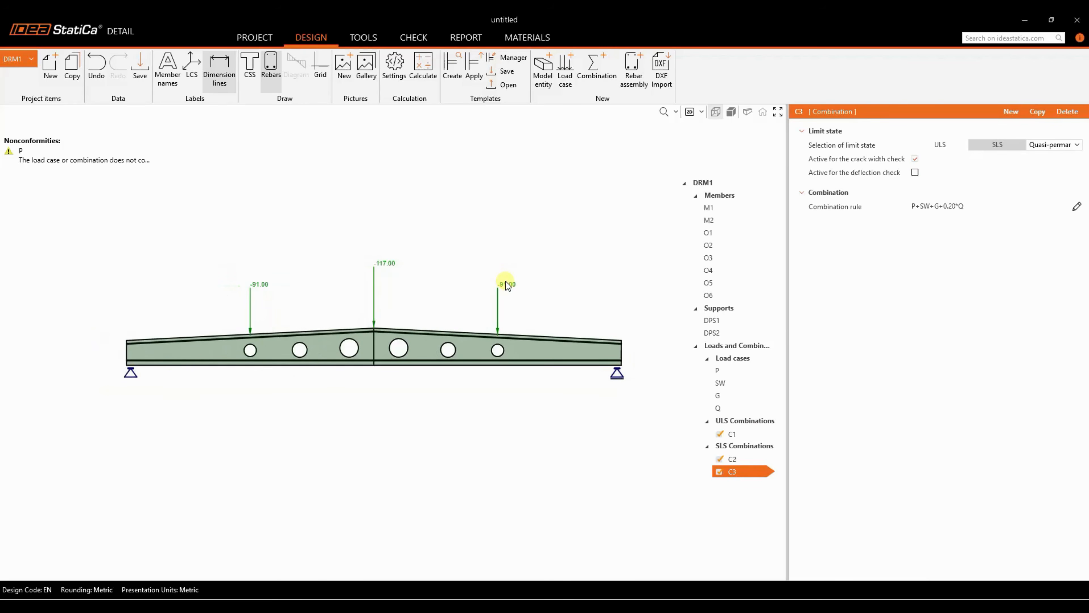
click(44, 161)
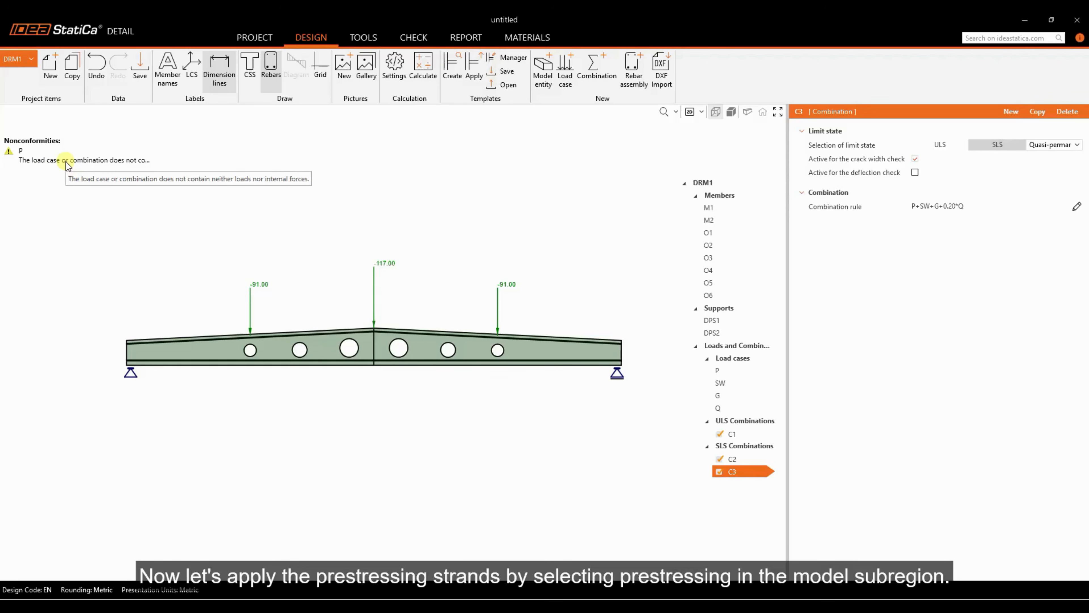
click(632, 64)
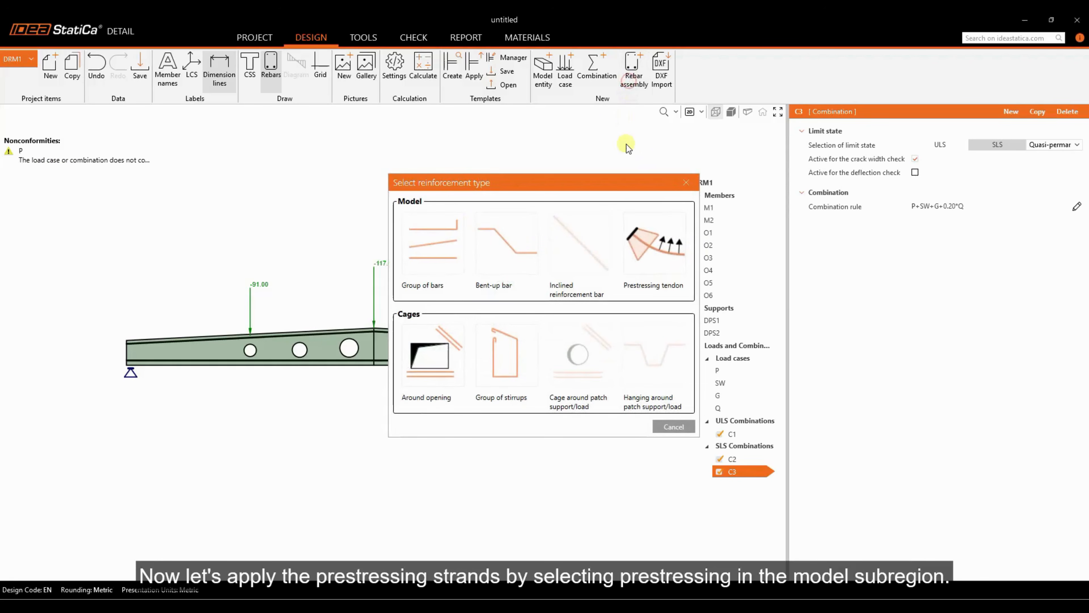
click(665, 263)
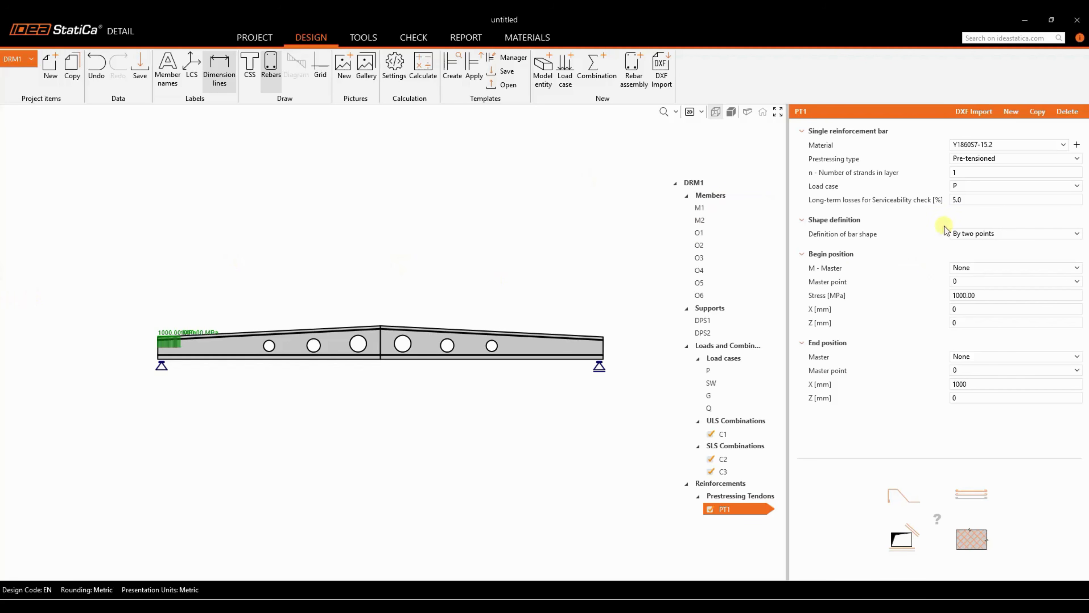
Define tendon PT1 as pre-tensioned with 6 strands in the layer, load case P and 13% long-term losses
click(978, 158)
click(968, 176)
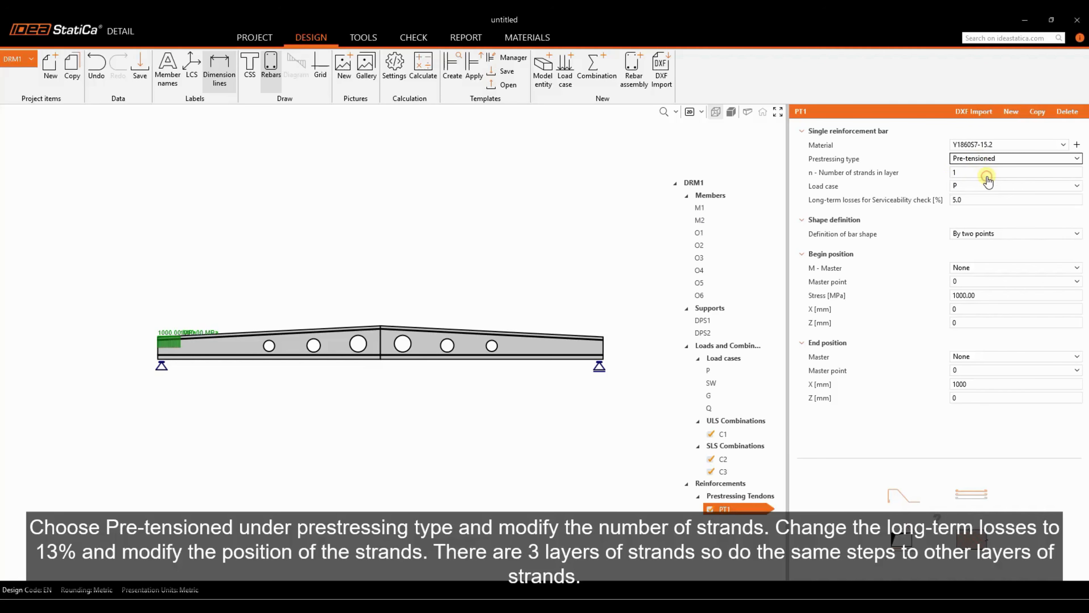
click(967, 173)
text(6)
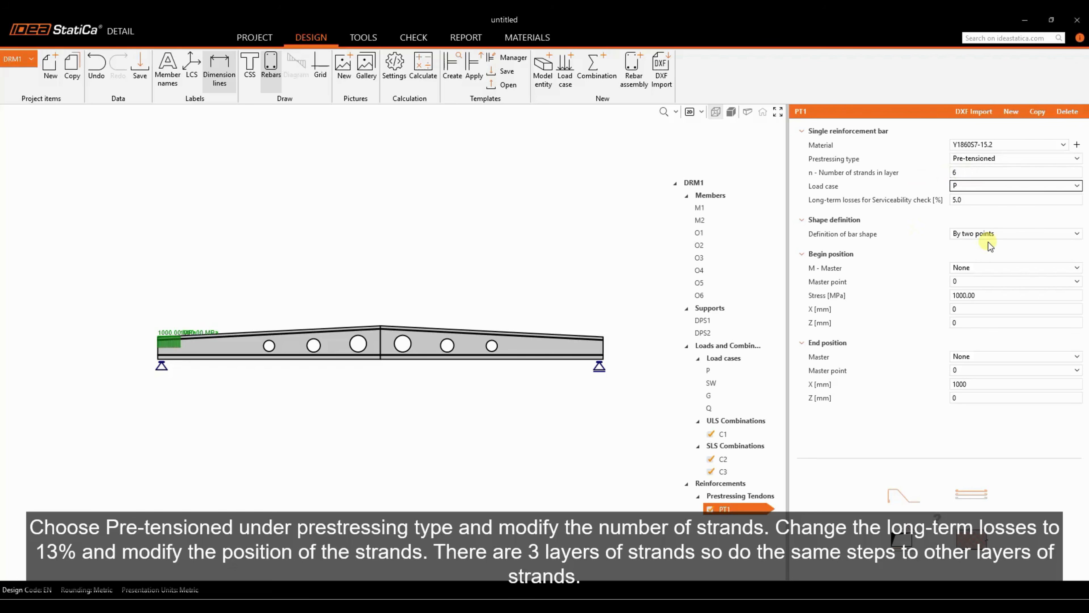
click(979, 187)
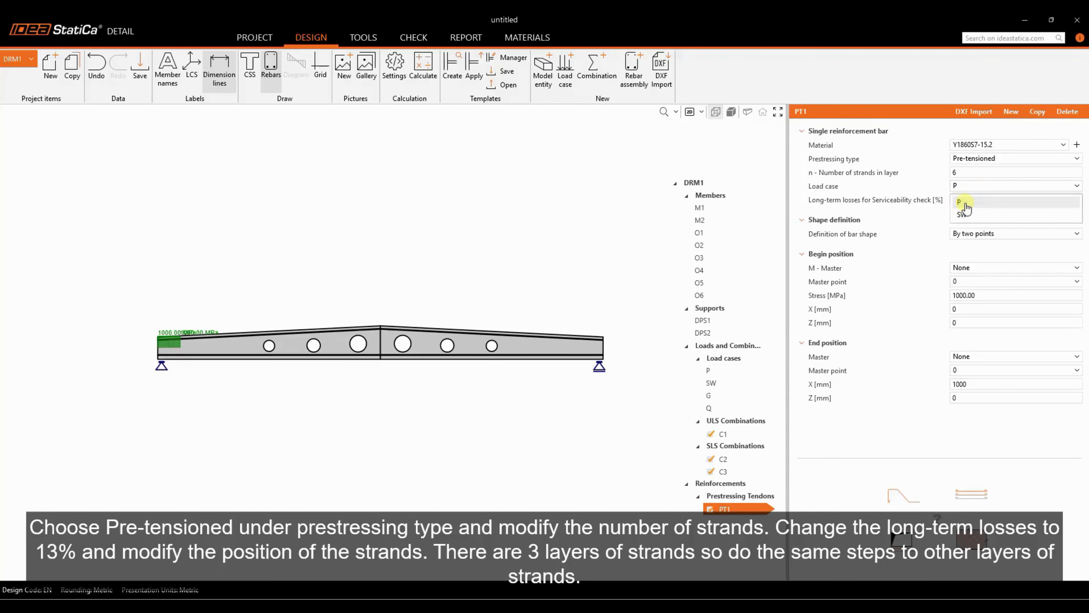
click(964, 204)
click(982, 201)
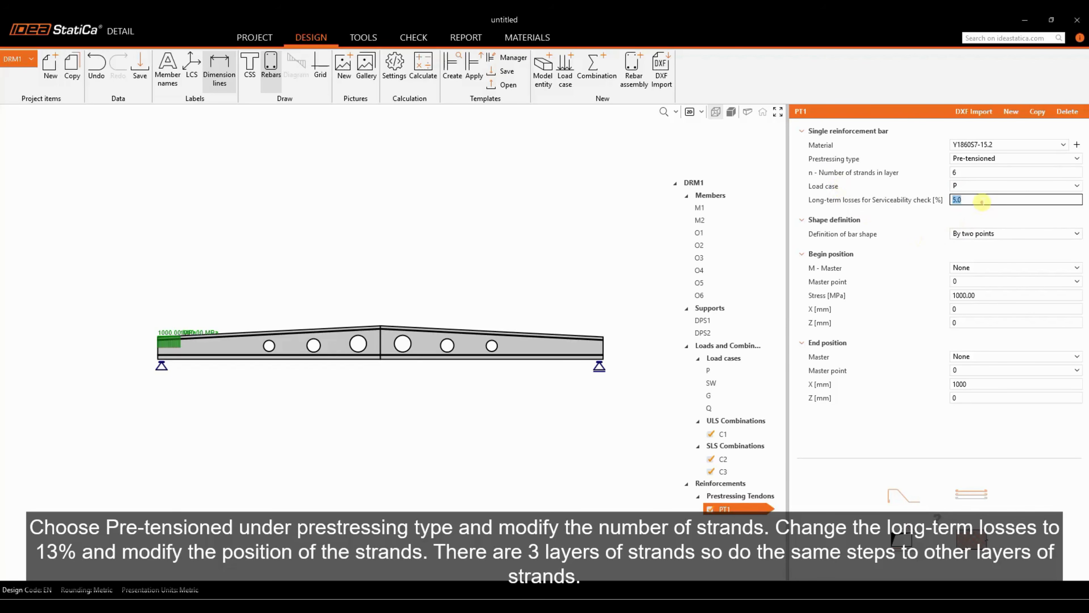
text(13)
key(Tab)
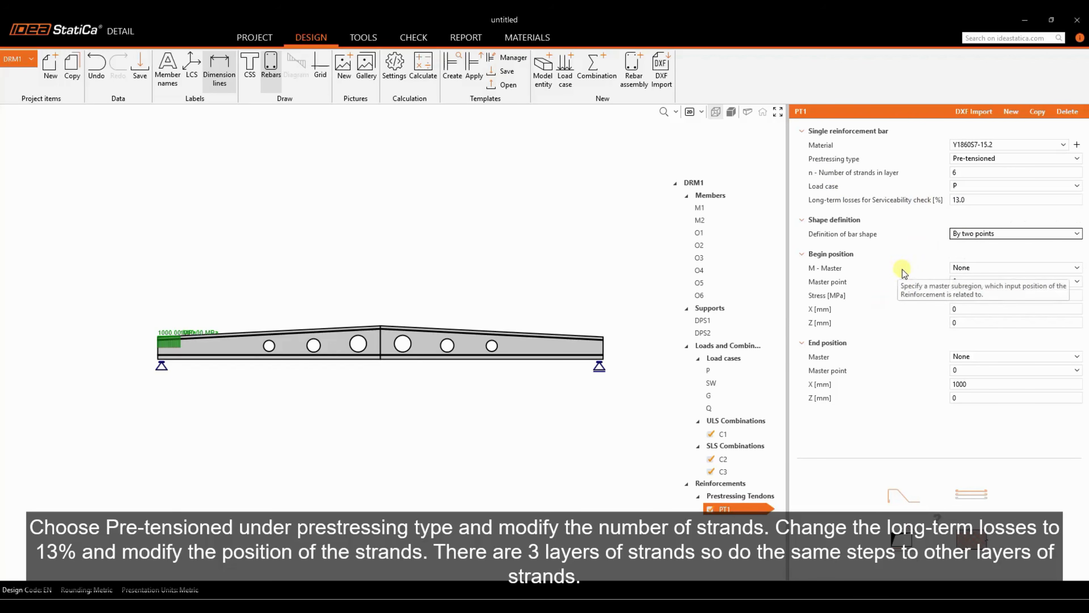
Link the begin position of tendon PT1 to master point 1 of member M1, with Z at 100 mm
click(974, 269)
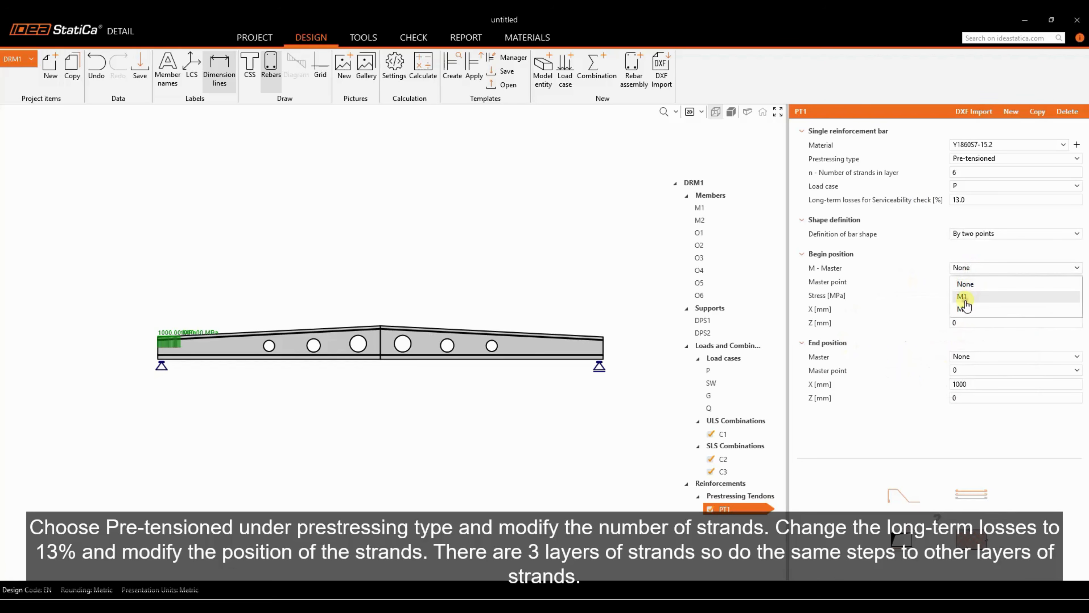
click(965, 301)
scroll(158, 357, up, 8)
scroll(163, 369, down, 5)
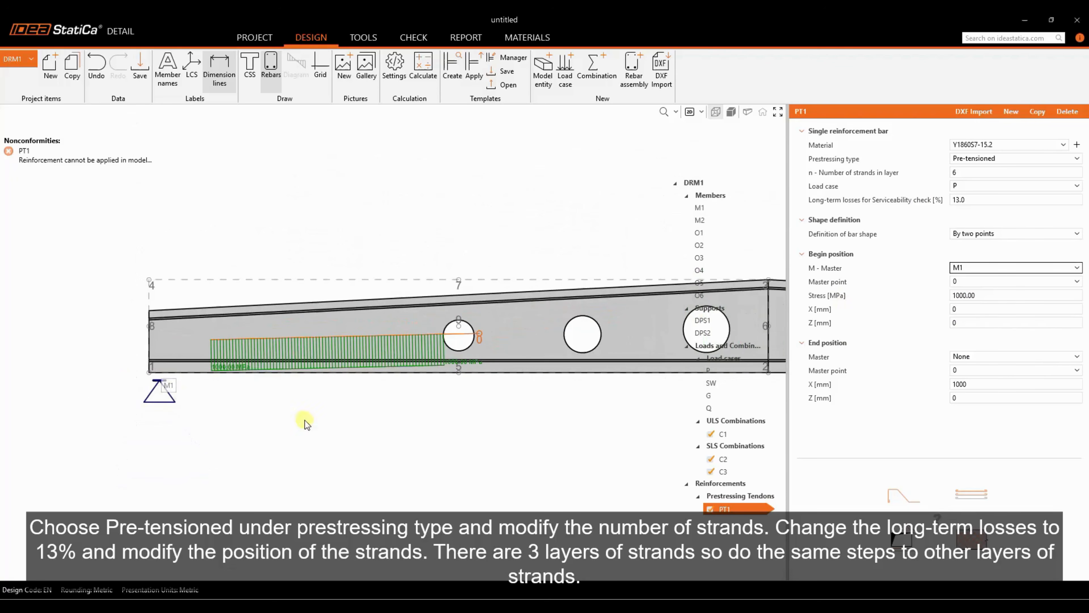
middle_drag(479, 403, 426, 404)
scroll(297, 360, down, 3)
click(965, 281)
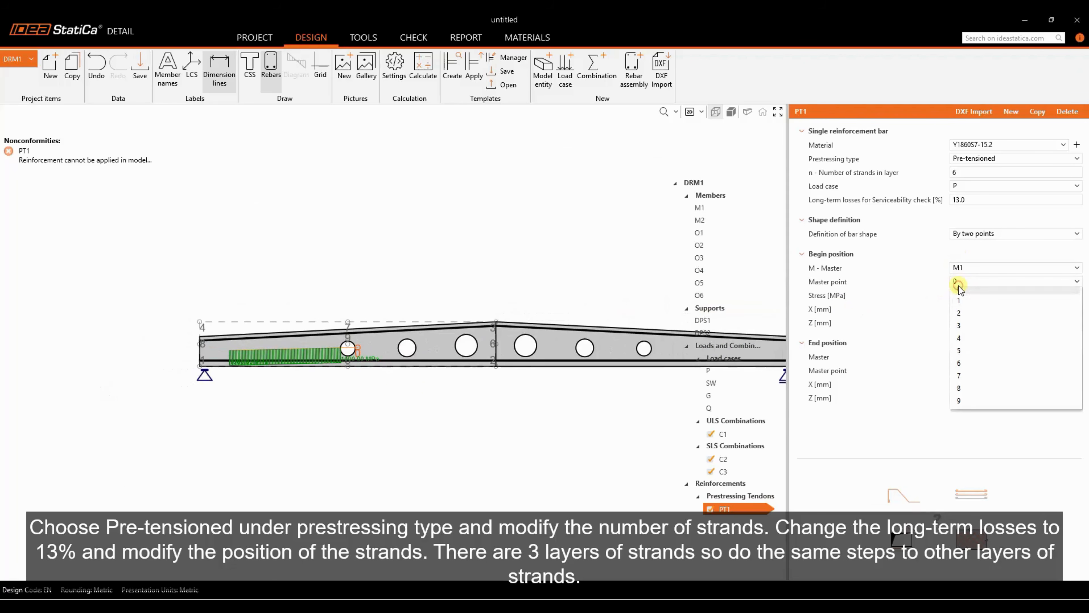
click(965, 308)
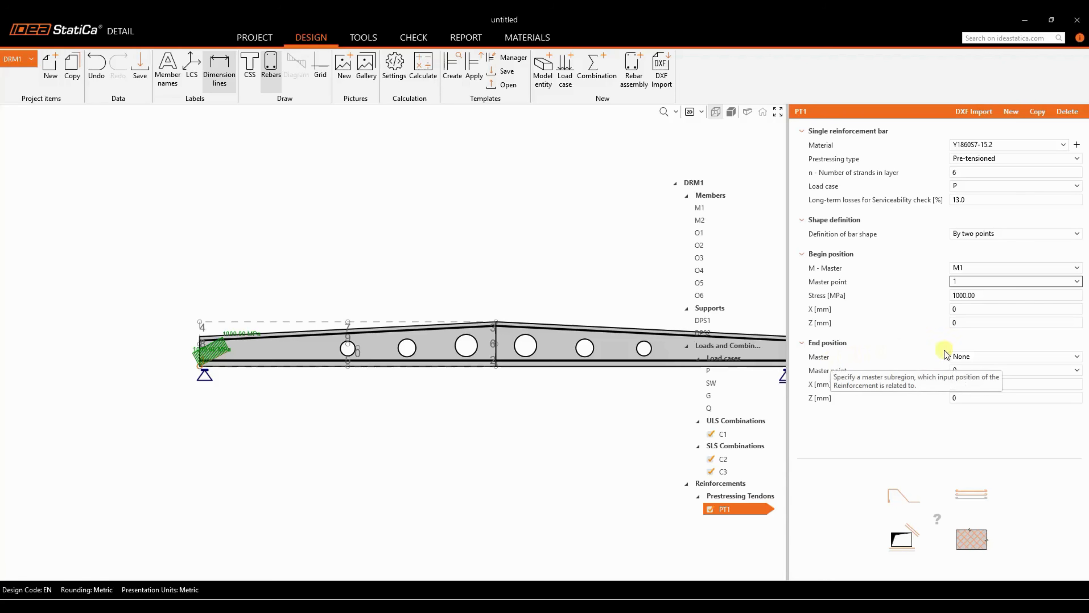
click(970, 323)
text(100)
key(Tab)
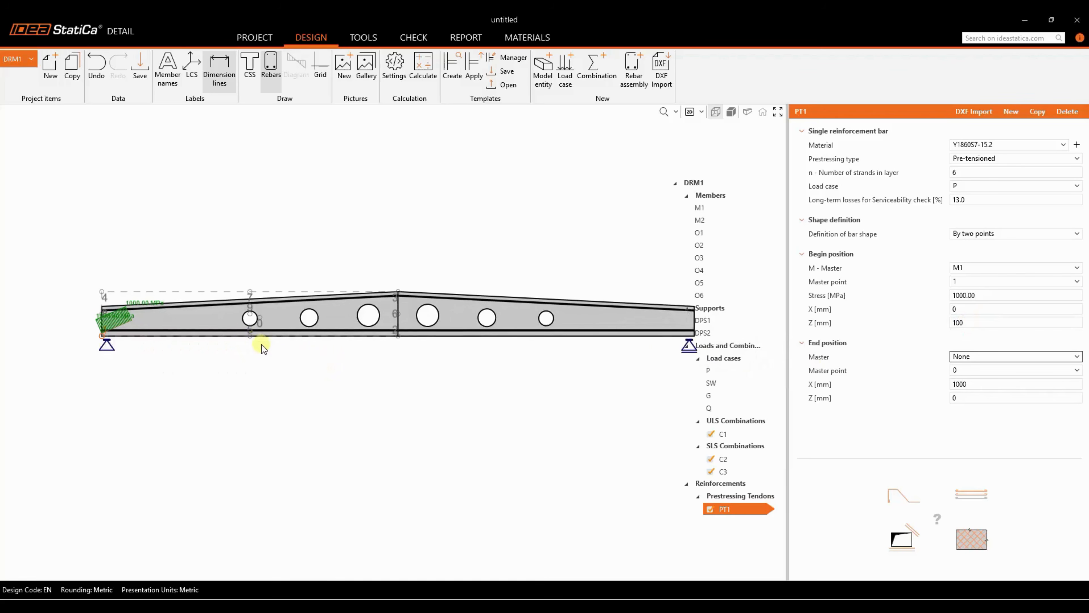
Link the end position of tendon PT1 to master point 2 of member M2, with Z at 100 mm
click(970, 356)
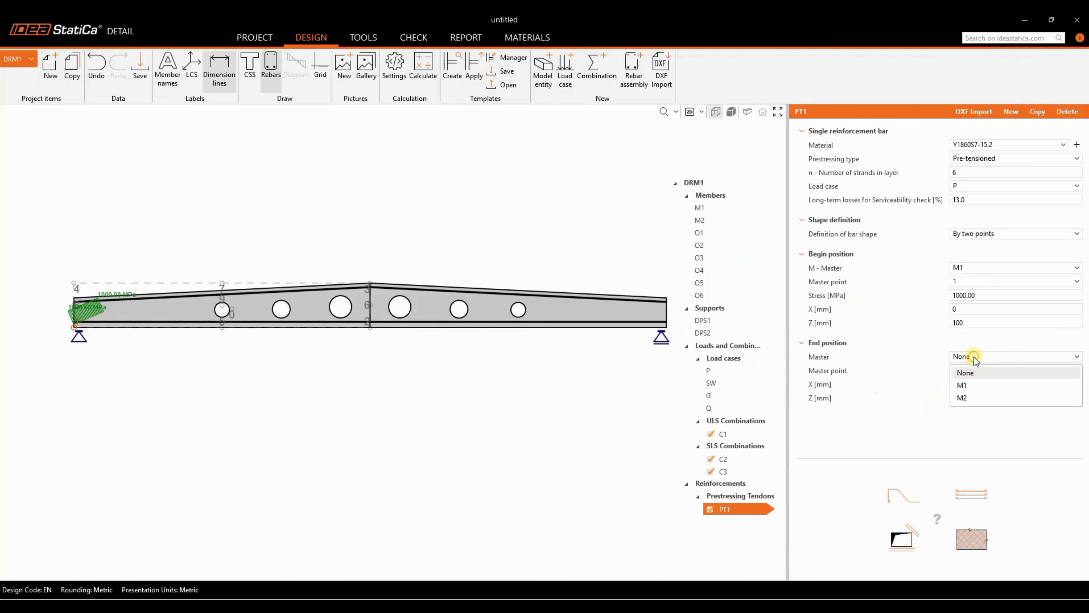
click(965, 397)
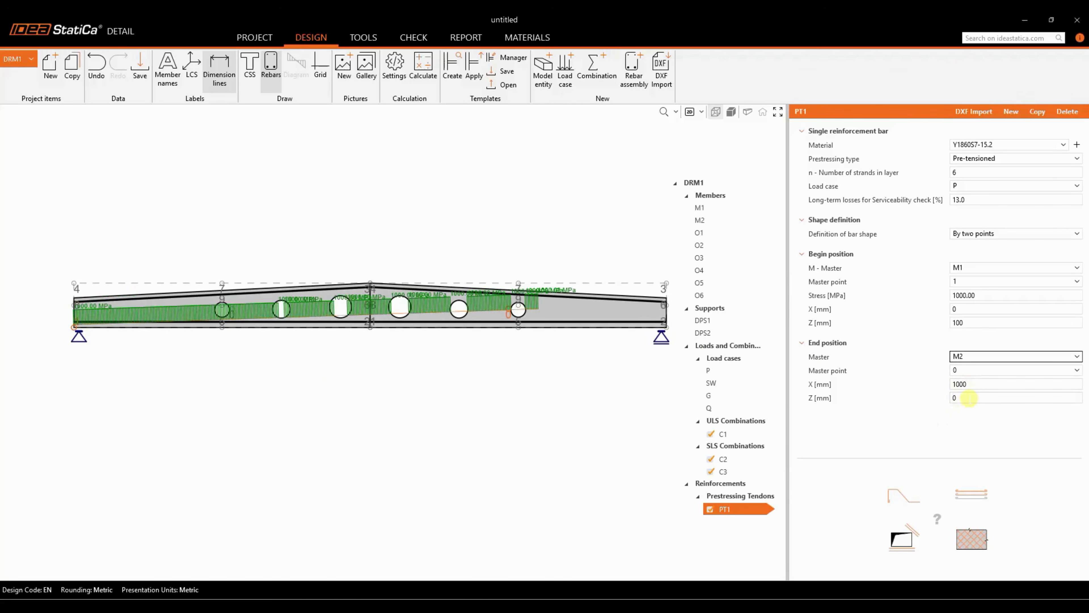
click(967, 370)
click(965, 409)
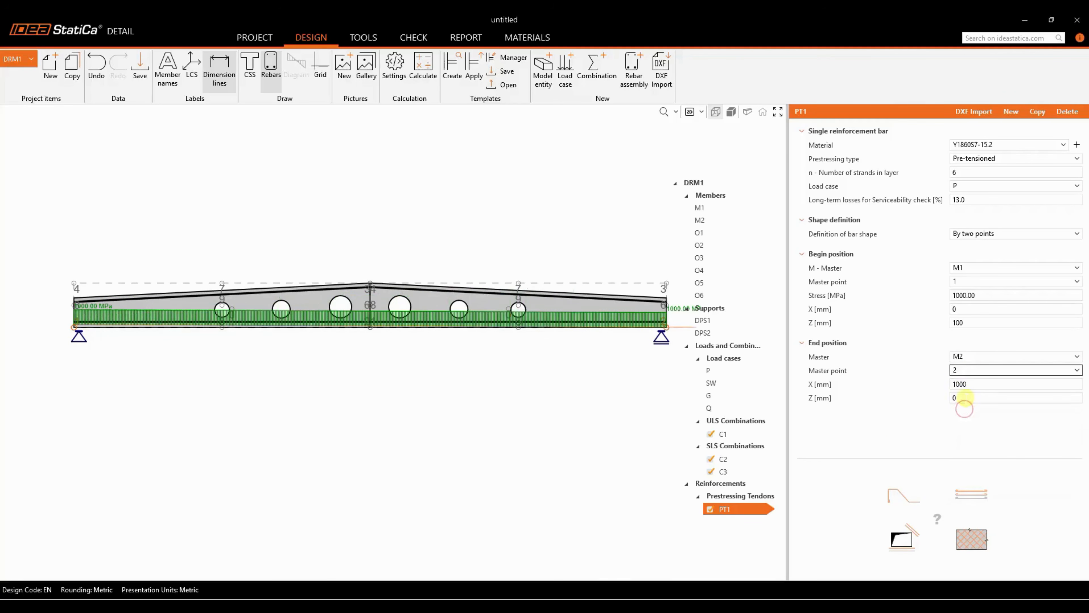
click(965, 398)
text(100)
key(Return)
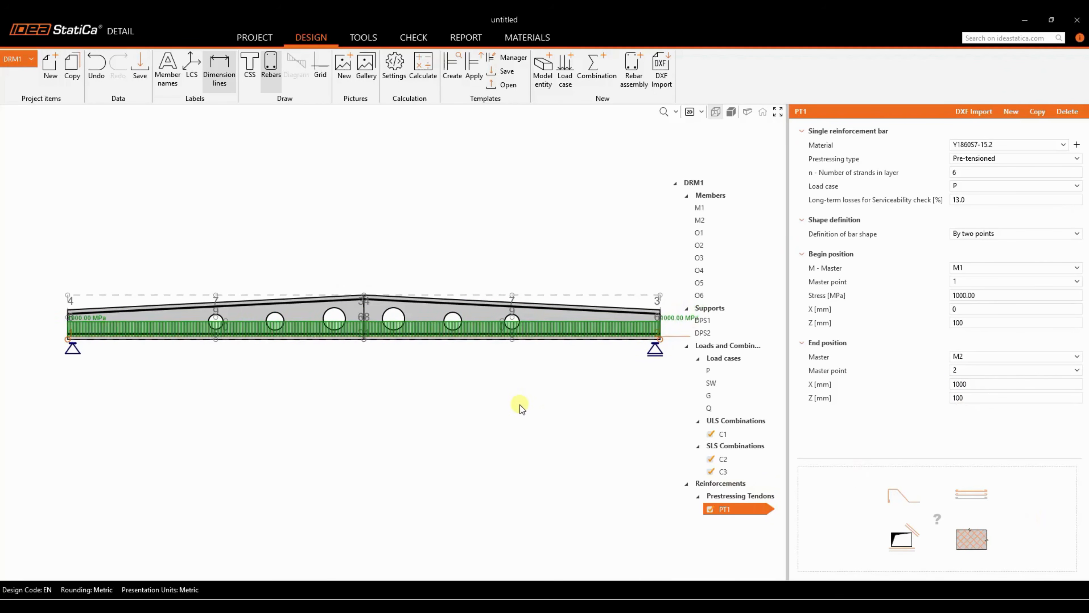
Set the stress of tendon PT1 to 1300 MPa and its end X position to 0 mm
click(836, 296)
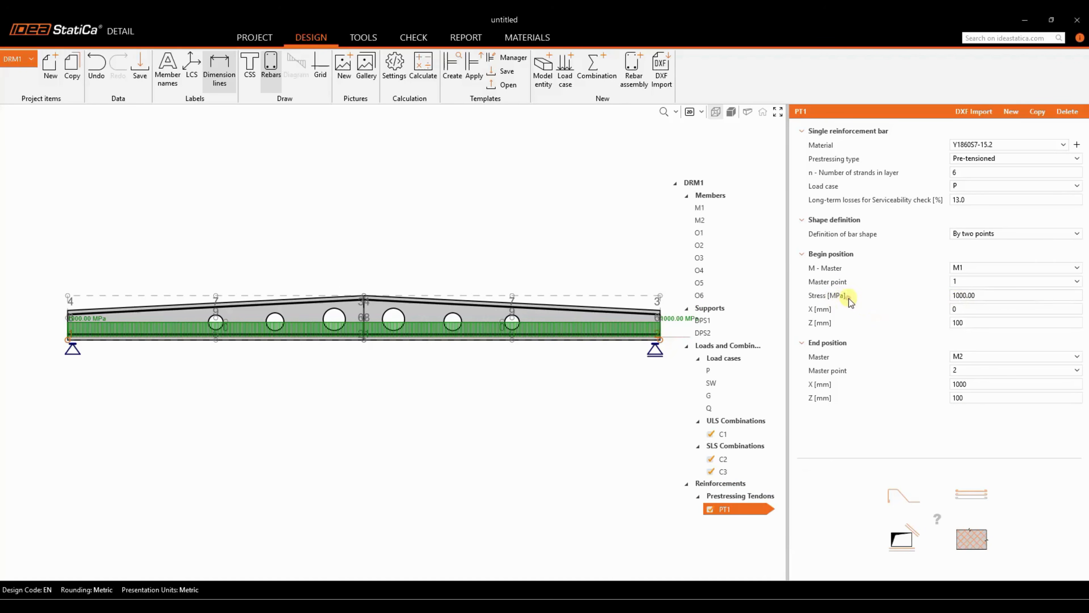
click(918, 292)
text(1300)
key(Tab)
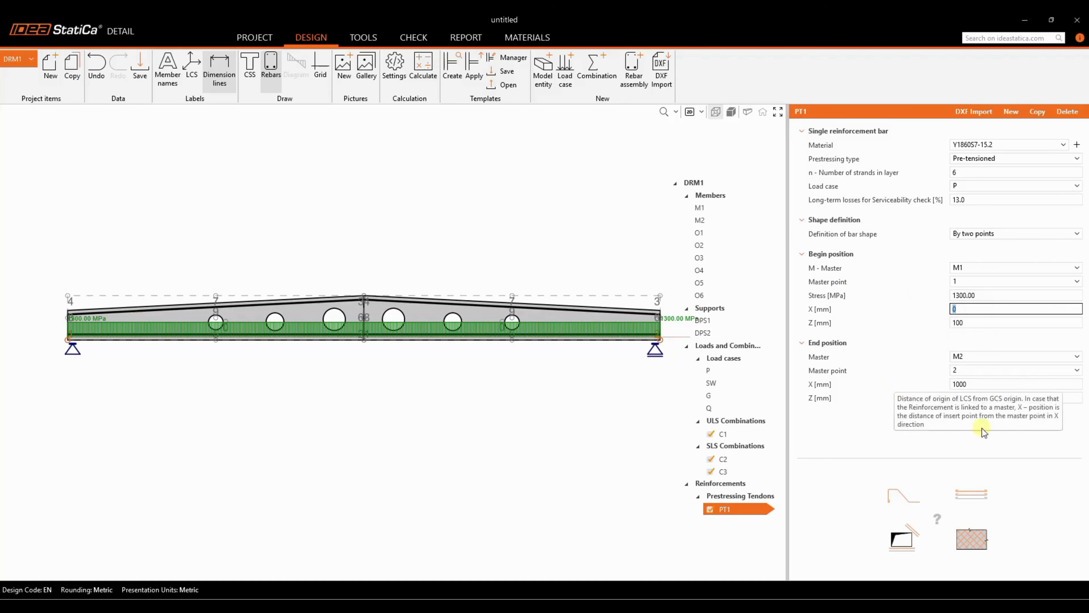
click(979, 385)
text(0)
key(Tab)
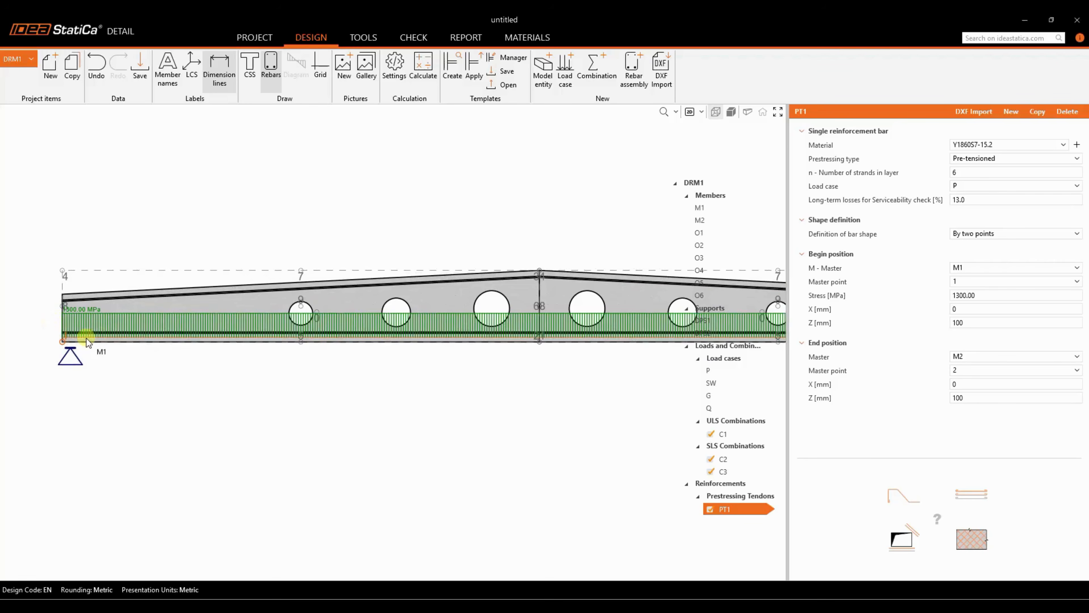
scroll(86, 338, down, 5)
mouse_move(591, 317)
middle_down()
mouse_move(573, 313)
mouse_move(594, 323)
middle_up()
scroll(572, 313, up, 1)
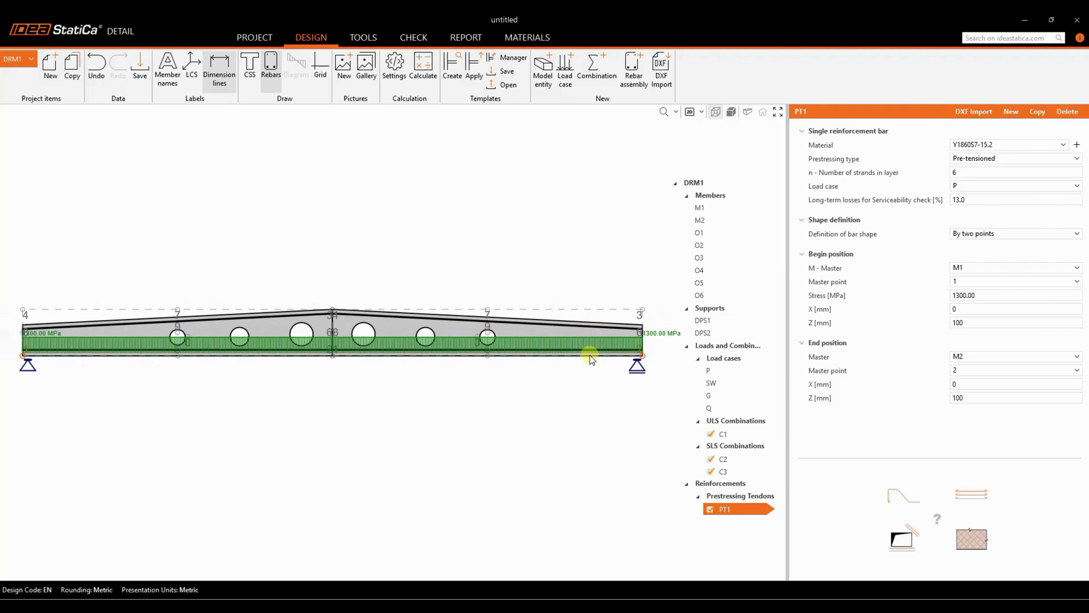
Copy tendon PT1 as a second strand layer and set its begin and end Z positions to 150 mm
click(1038, 112)
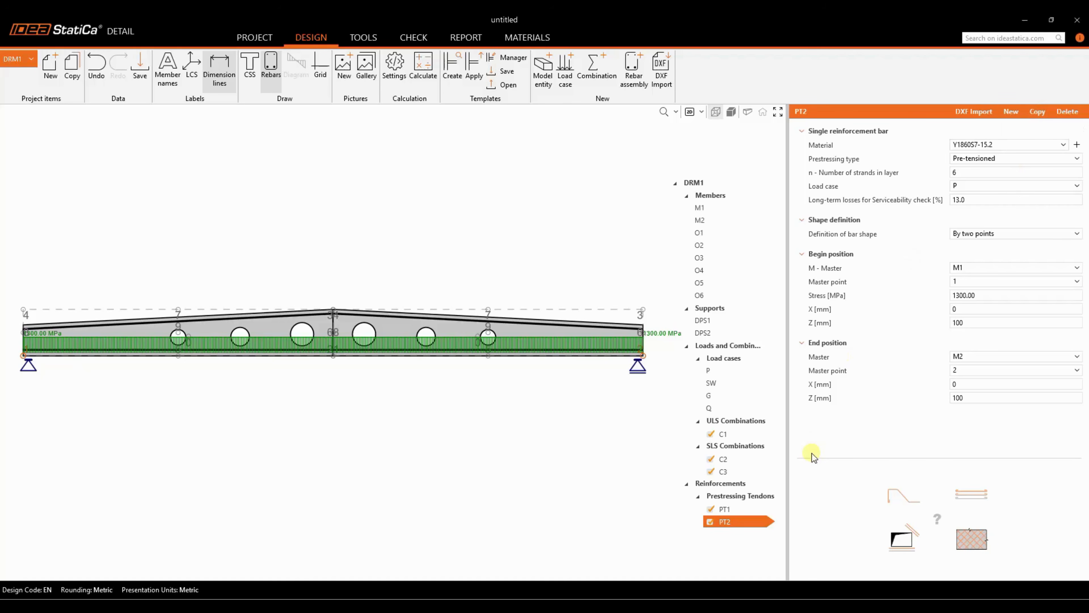
double_click(963, 397)
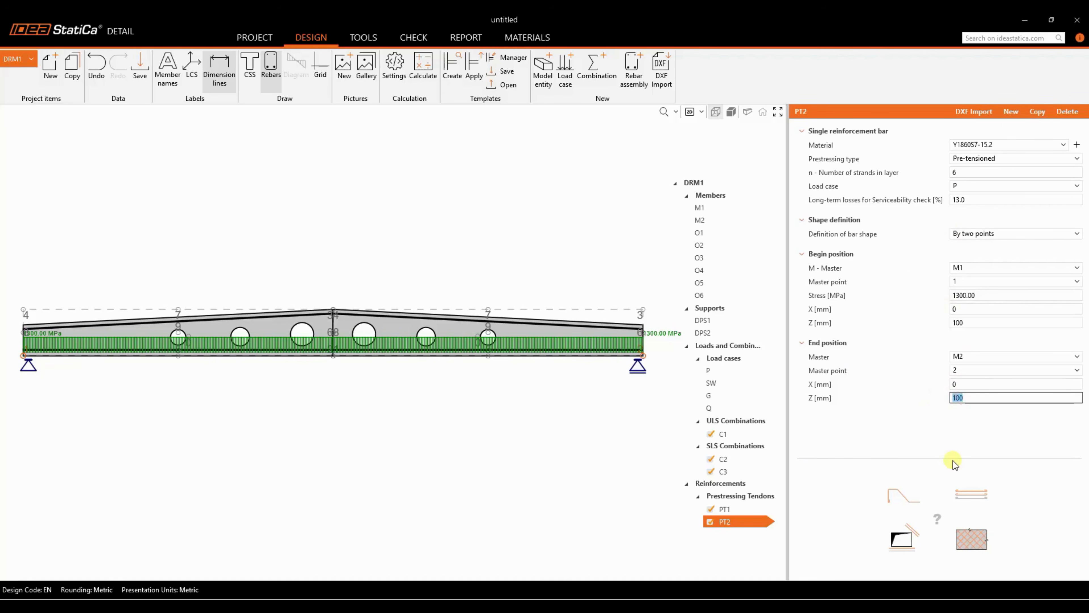
text(150)
key(Tab)
double_click(963, 323)
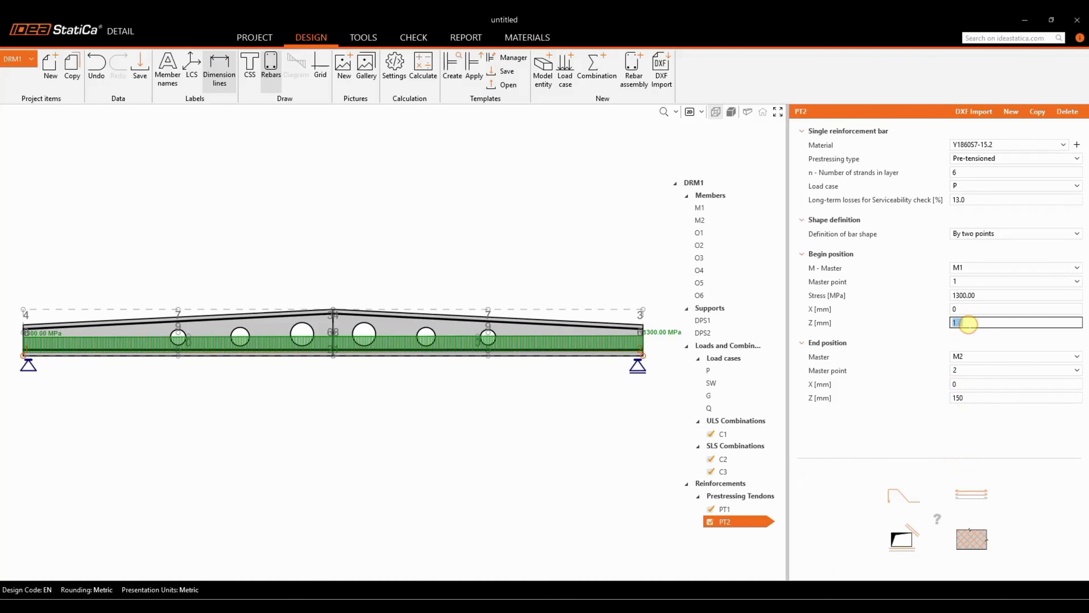
text(150)
key(Tab)
scroll(52, 350, up, 3)
scroll(81, 360, down, 5)
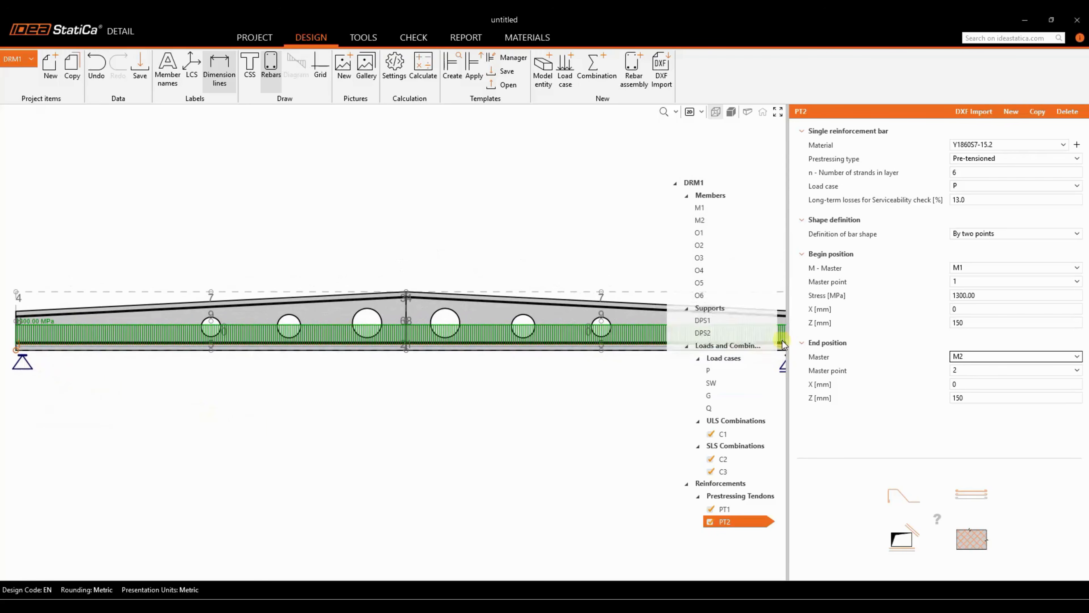
Shorten the second strand layer by setting its begin X to 2000 mm and its end X to -2000 mm
double_click(963, 309)
text(2000)
key(Tab)
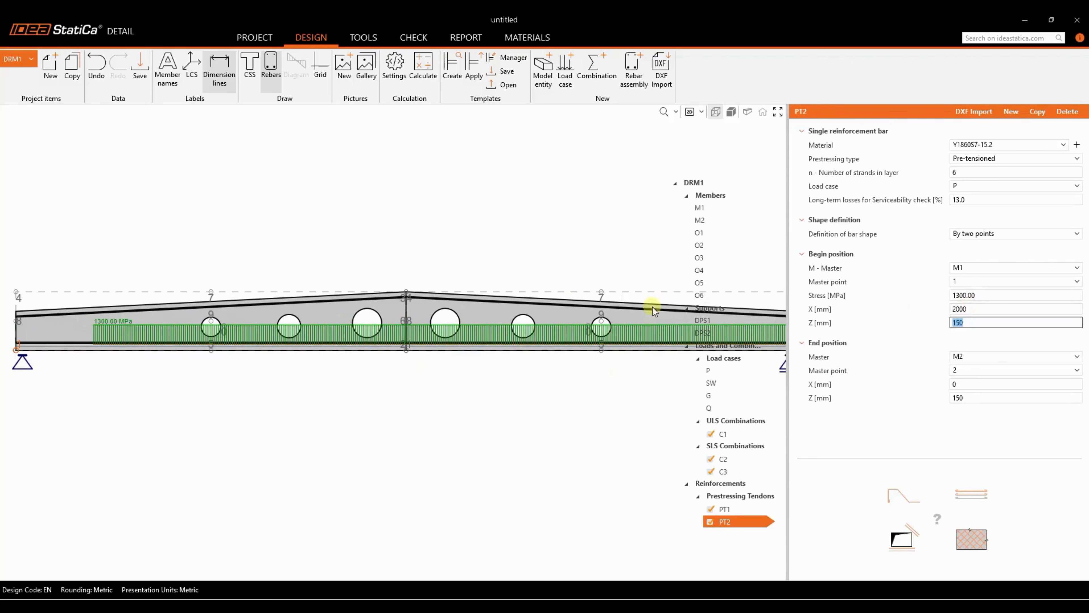
double_click(966, 383)
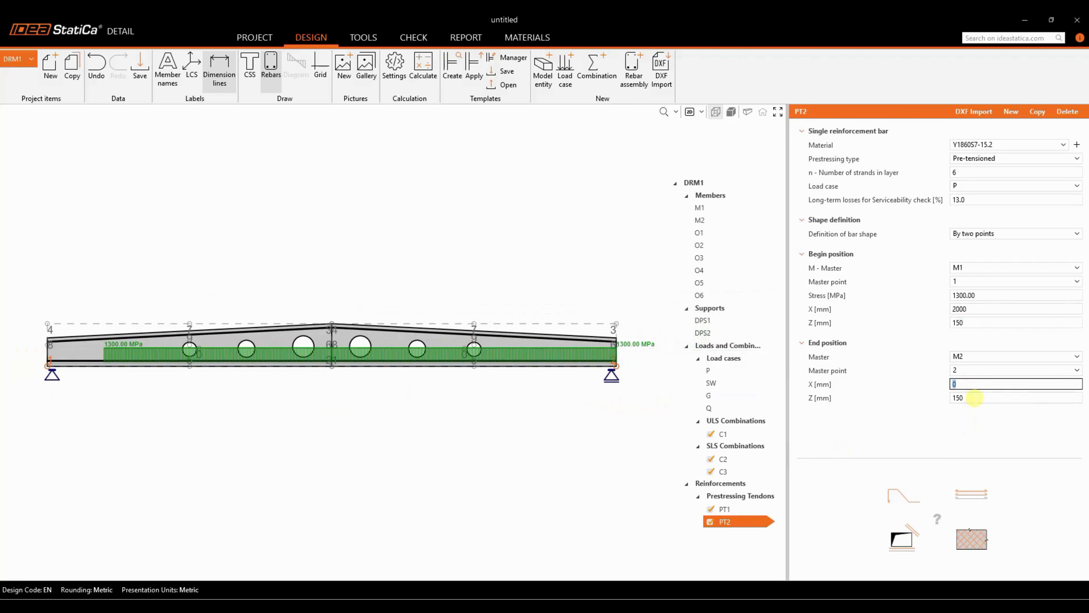
text(-2000)
key(Tab)
scroll(588, 357, down, 2)
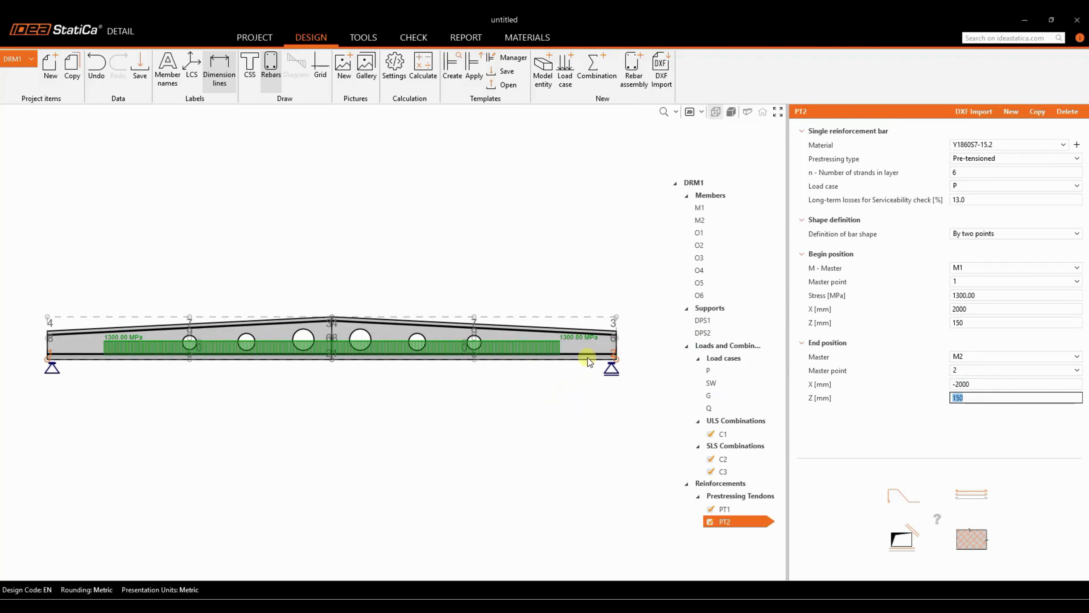
scroll(625, 253, up, 1)
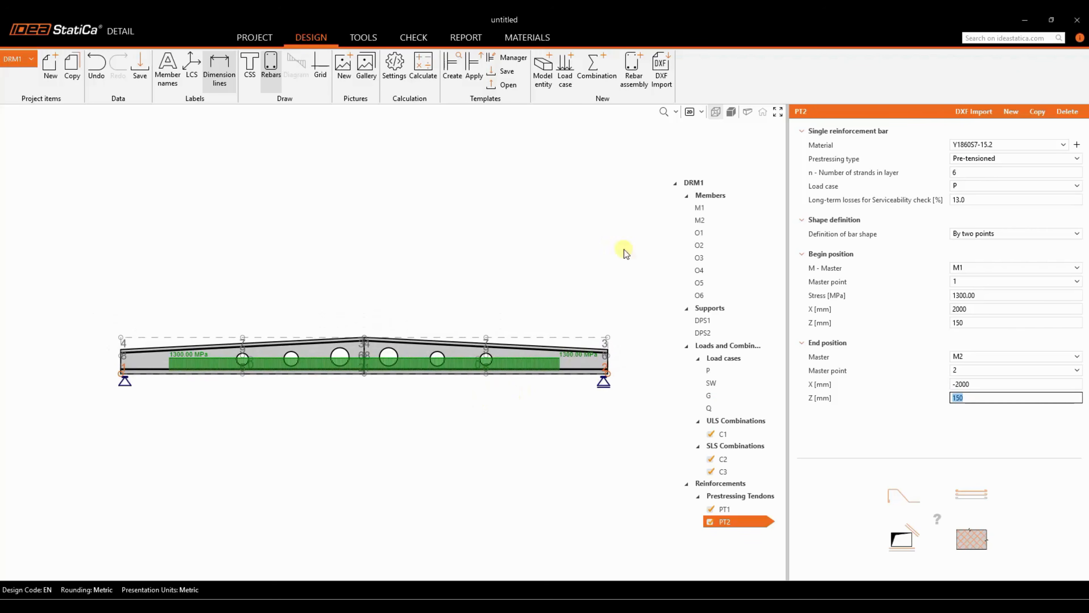
Set the number of strands in the second layer to 4
click(985, 174)
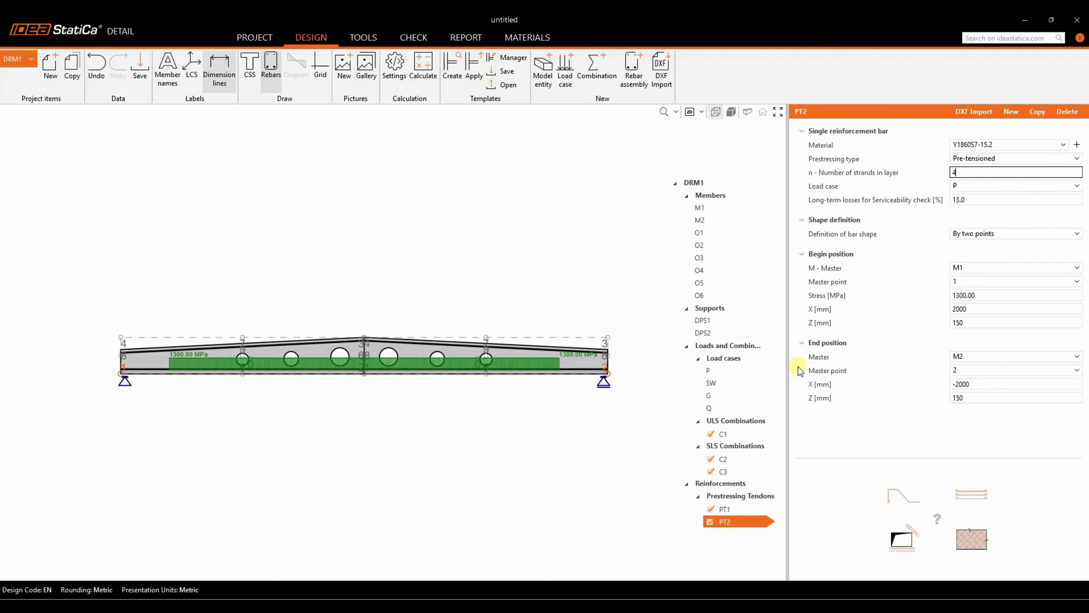
key(Return)
scroll(151, 354, up, 4)
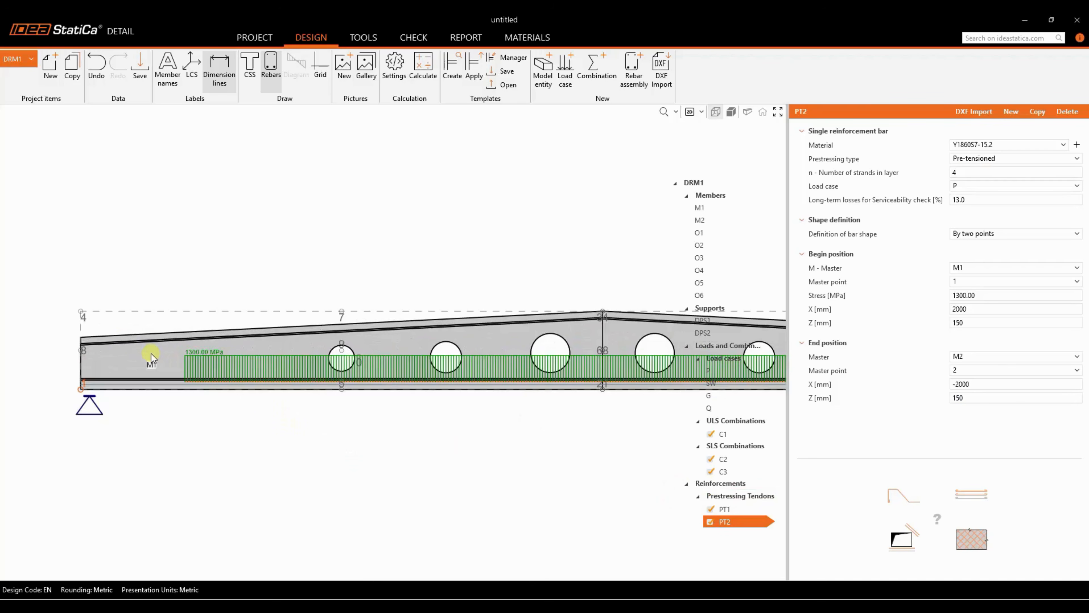
scroll(150, 354, down, 5)
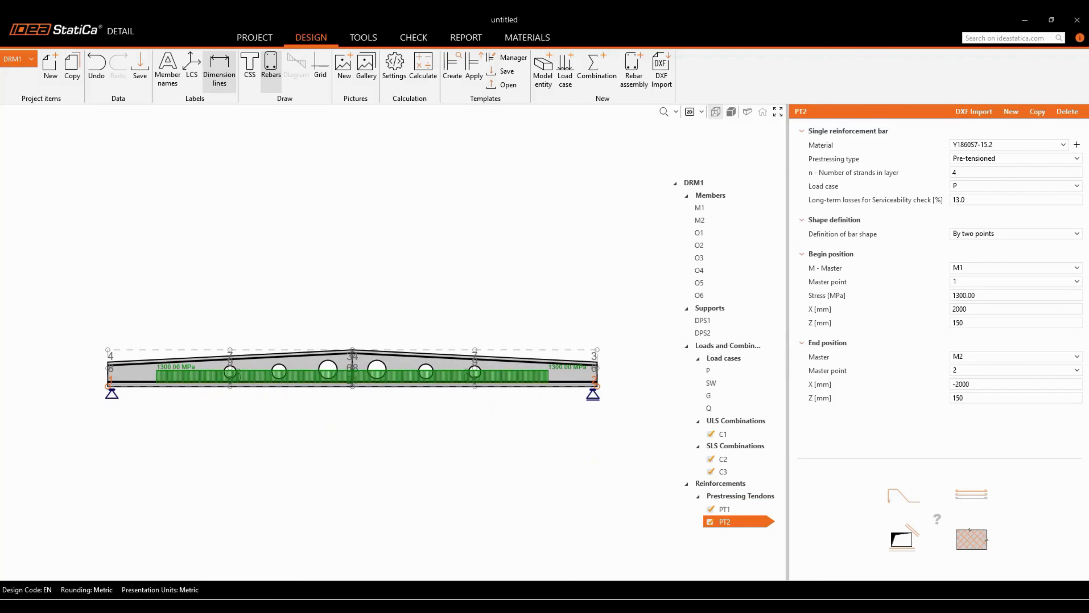
Copy tendon PT2 as a third strand layer and set its begin and end Z positions to 200 mm
click(1038, 113)
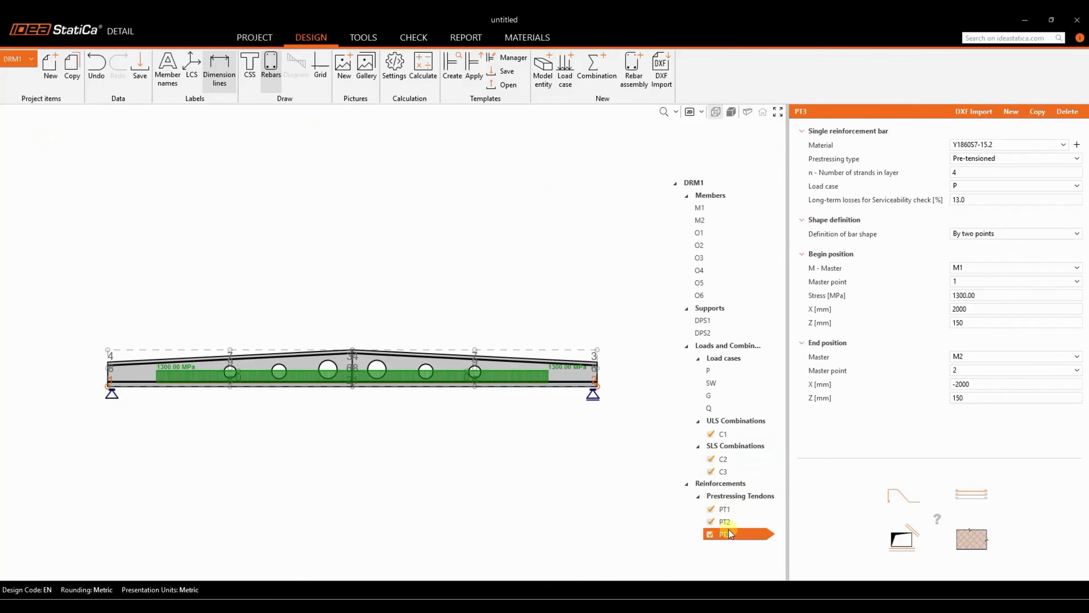
scroll(161, 378, up, 7)
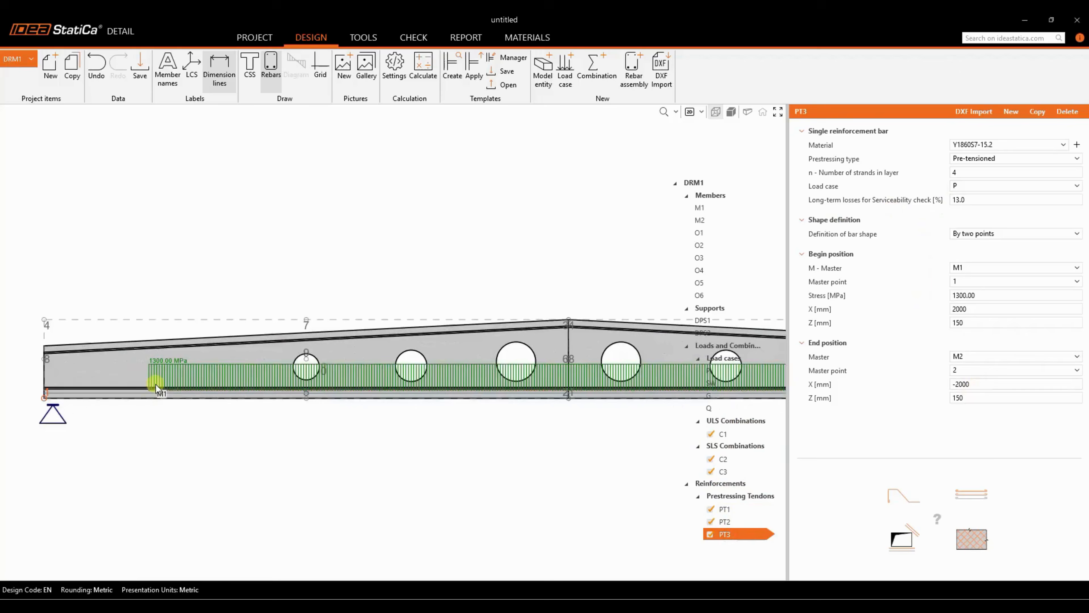
scroll(310, 330, down, 2)
click(972, 400)
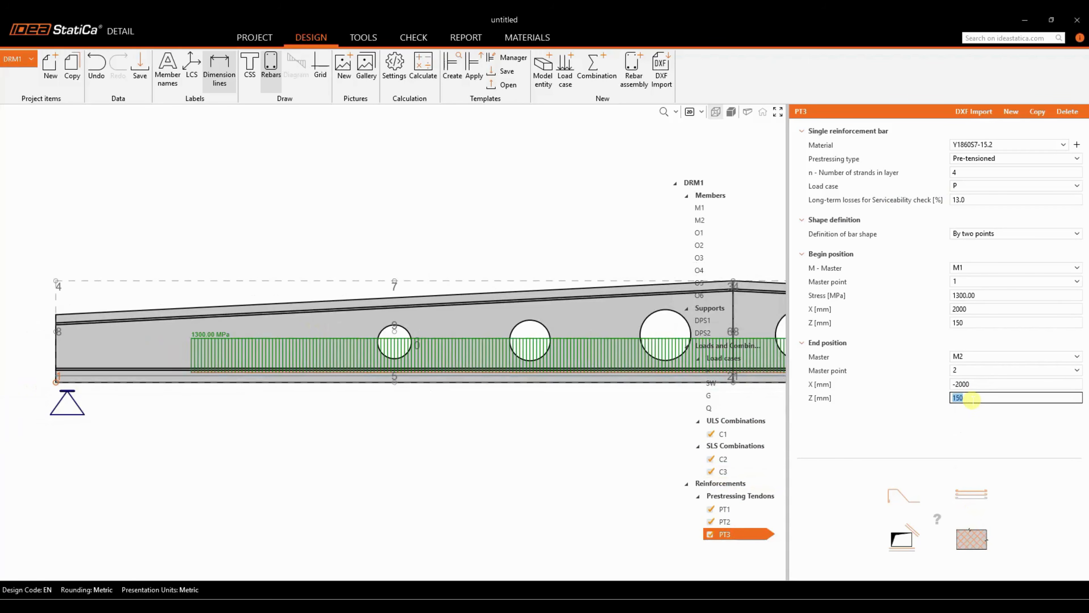
key(Return)
click(985, 322)
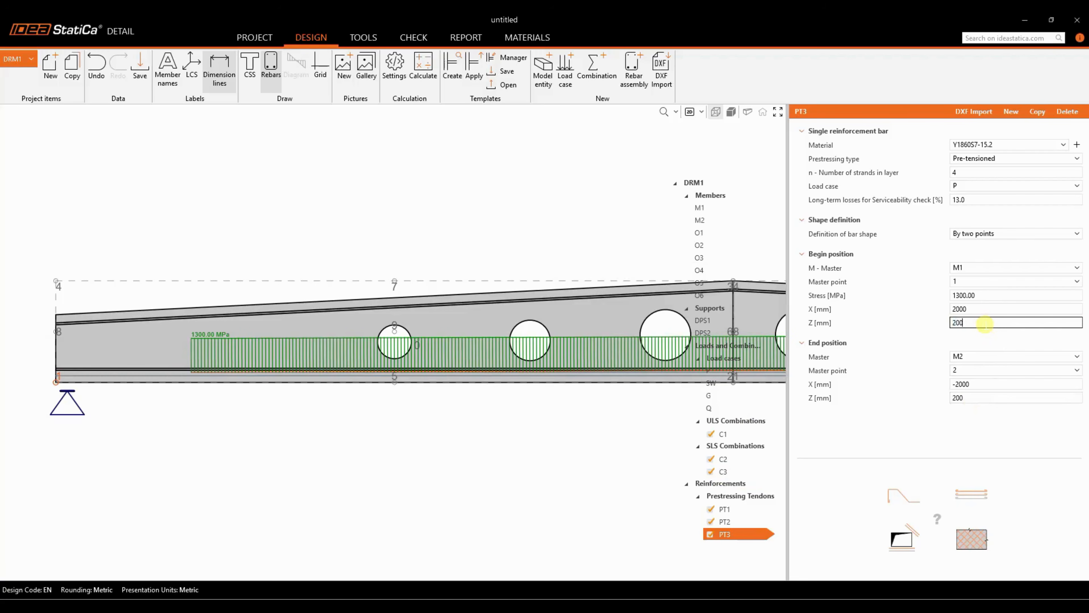
key(Tab)
Shorten the third strand layer by setting its begin X to 3500 mm and its end X to -3500 mm
click(981, 310)
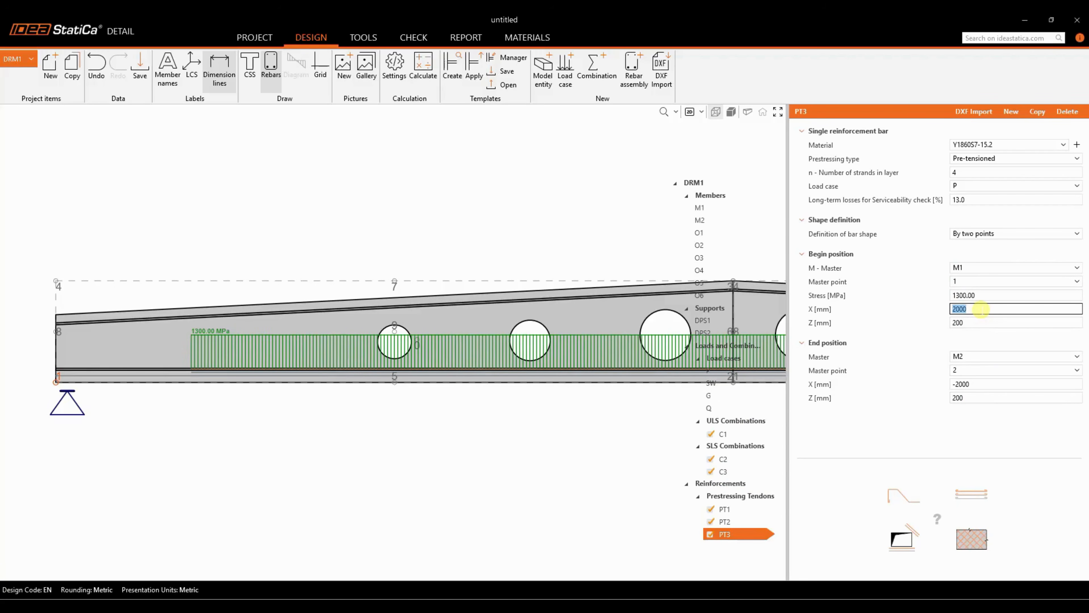
text(3500)
key(Tab)
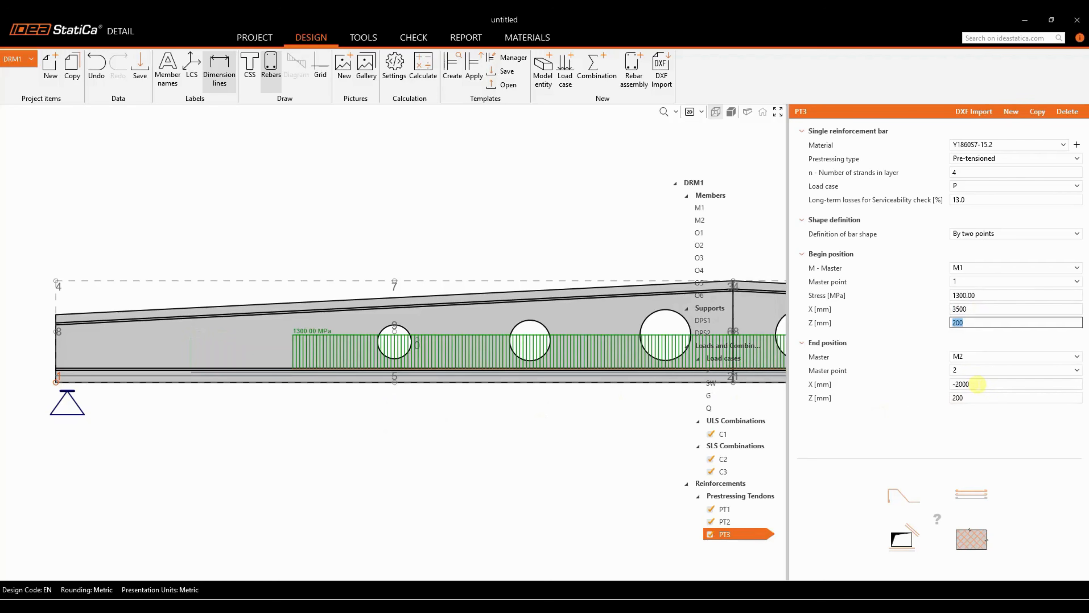
click(976, 384)
text(-3500)
key(Tab)
scroll(226, 368, down, 5)
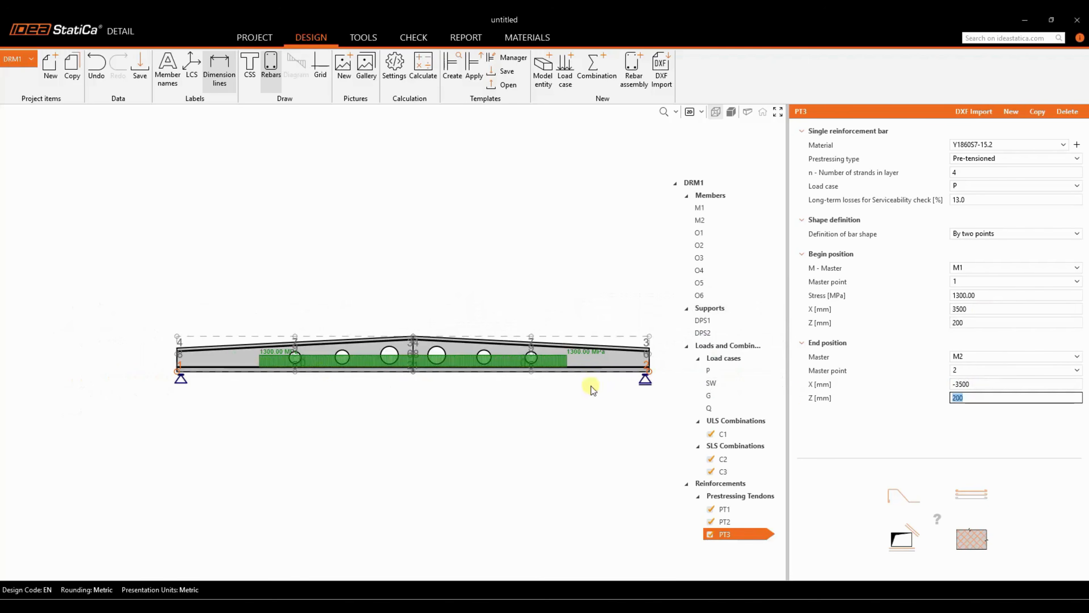
scroll(582, 369, up, 3)
scroll(517, 374, down, 3)
scroll(127, 369, up, 4)
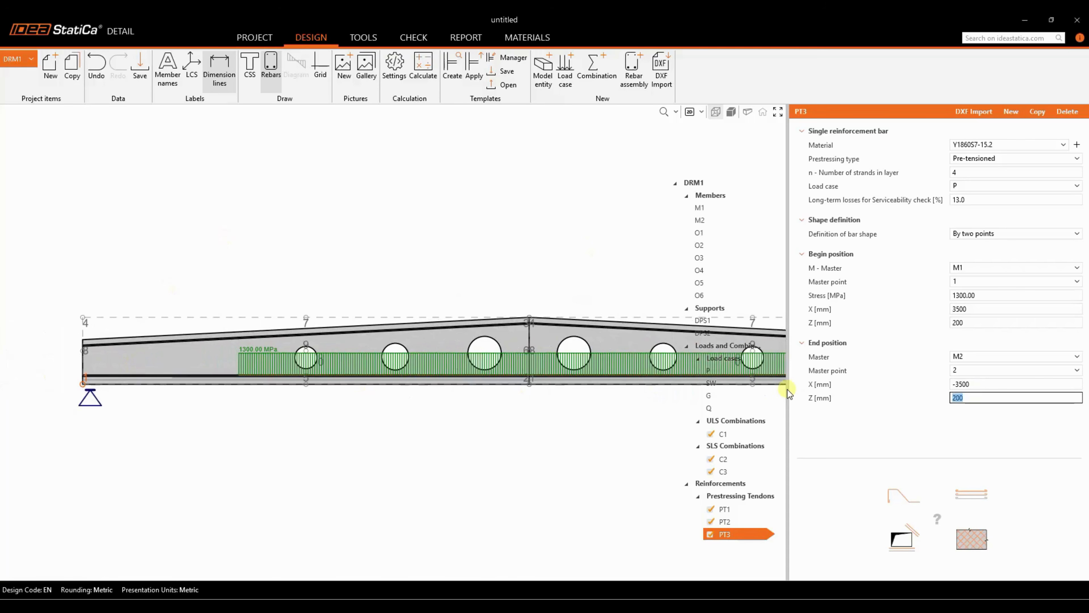
Set the number of strands in the third layer to 2
click(961, 173)
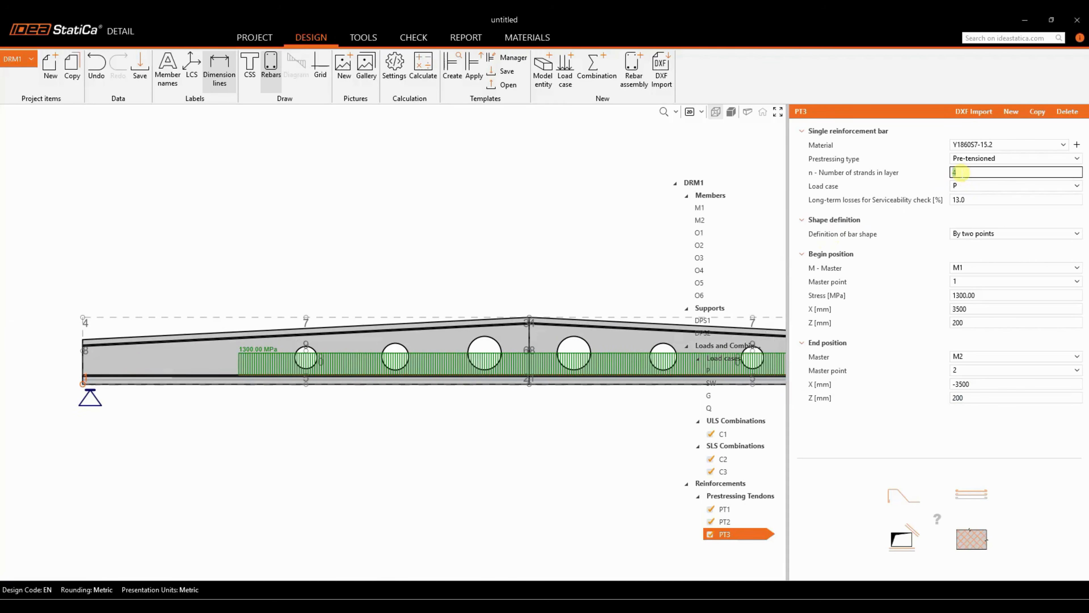
key(Tab)
scroll(244, 352, up, 5)
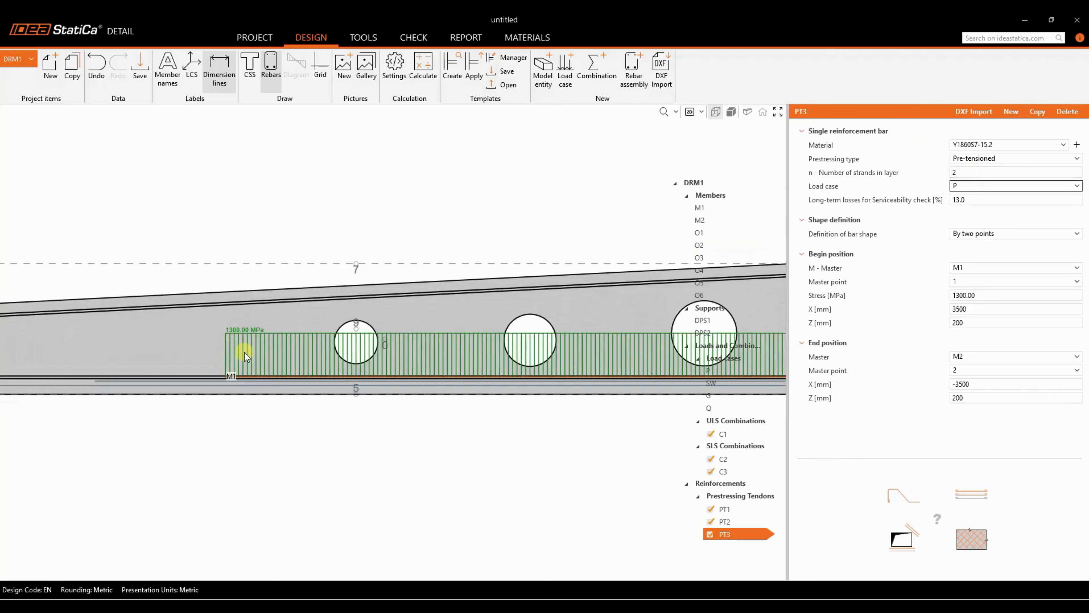
scroll(215, 348, down, 5)
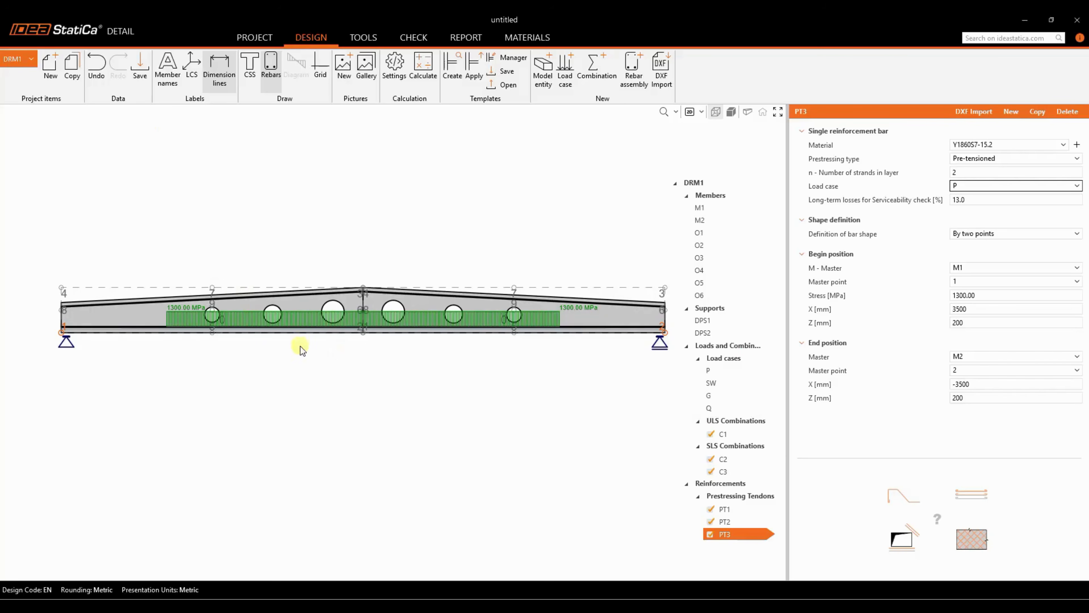
middle_drag(300, 346, 289, 349)
middle_drag(343, 190, 355, 191)
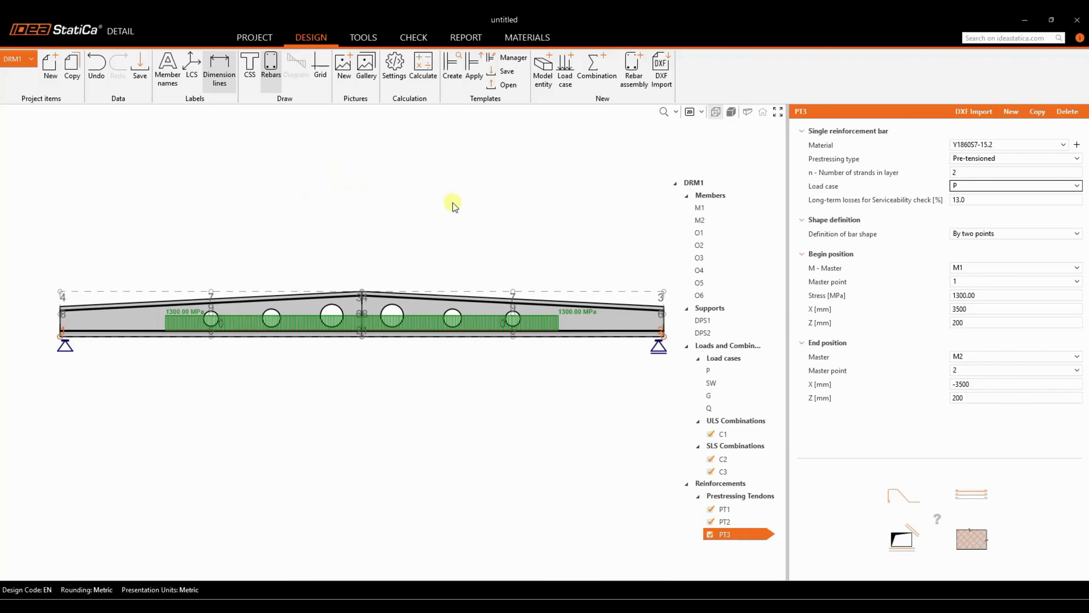
Run the topology optimization of the beam and view the compression and tension fields at 40% and 60% effective volume
click(371, 38)
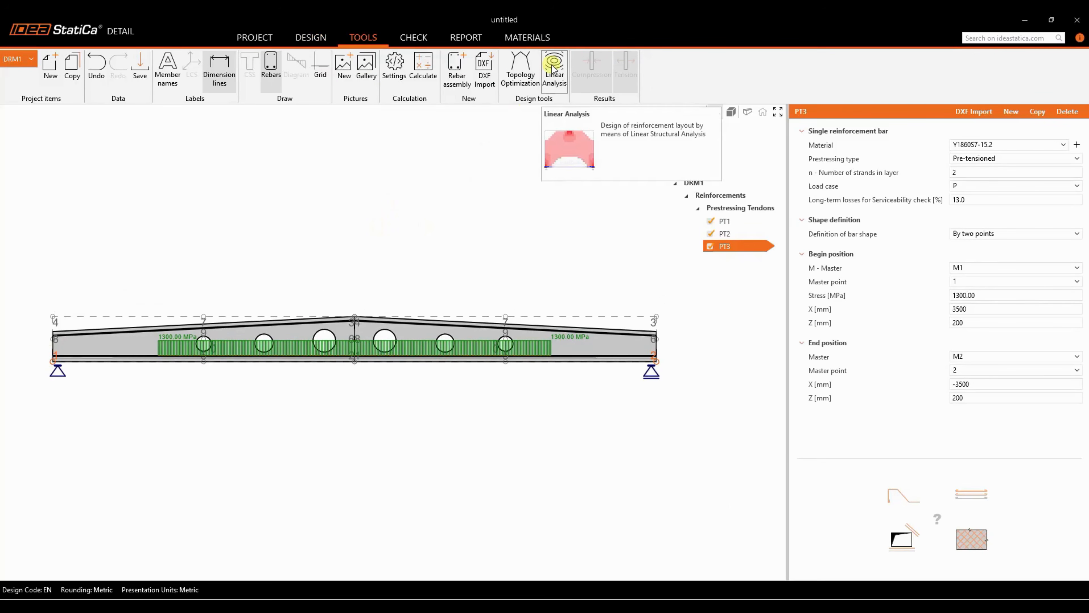
click(521, 69)
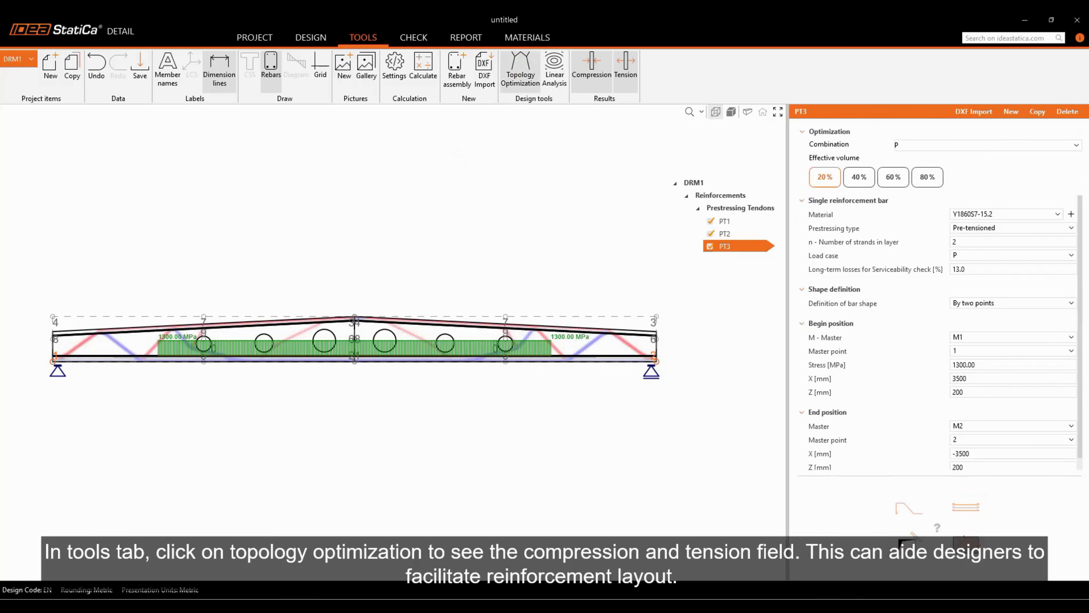
middle_drag(316, 264, 354, 286)
scroll(332, 244, up, 1)
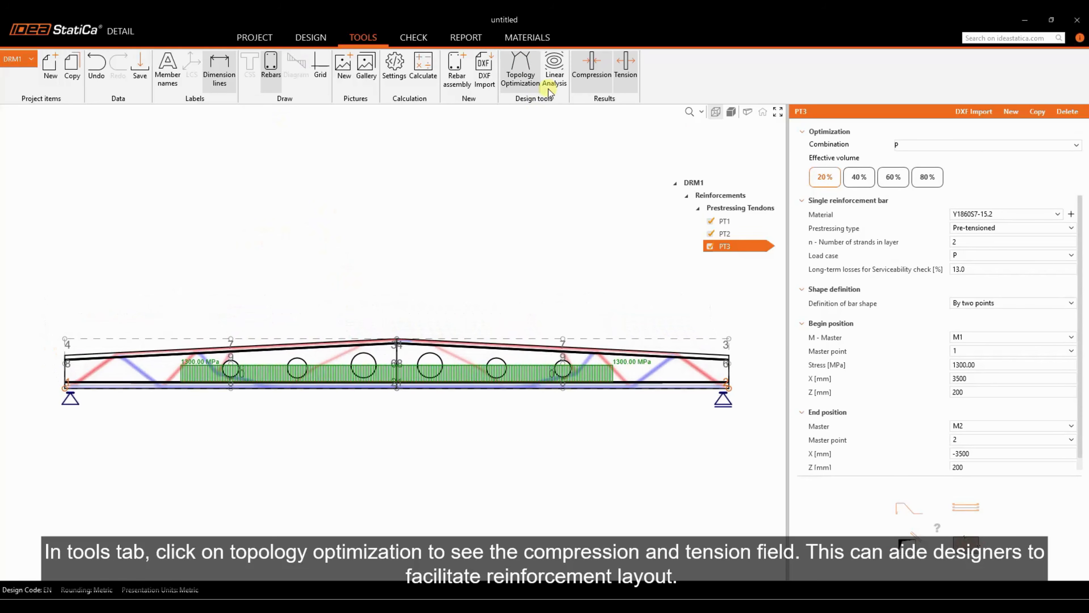
click(860, 180)
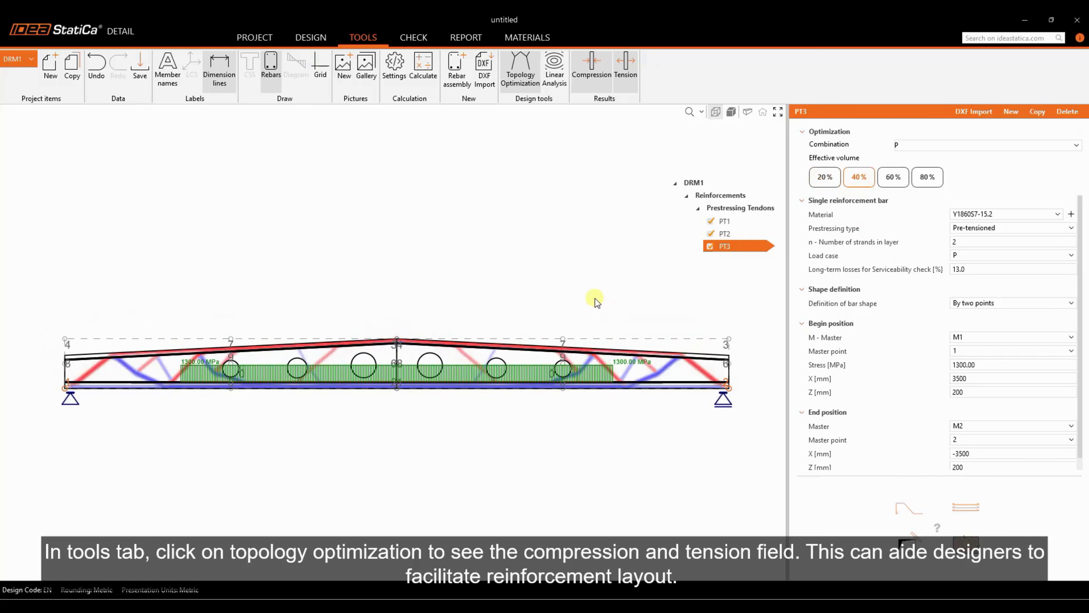
click(894, 177)
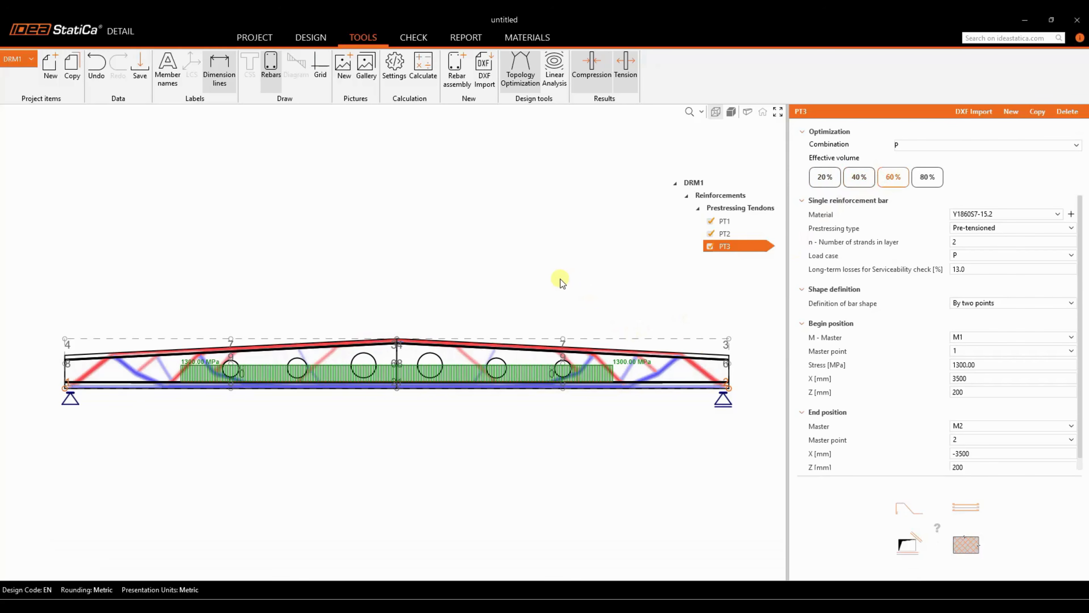
View the topology optimization result for all combinations together and for combination C1
click(935, 146)
click(908, 248)
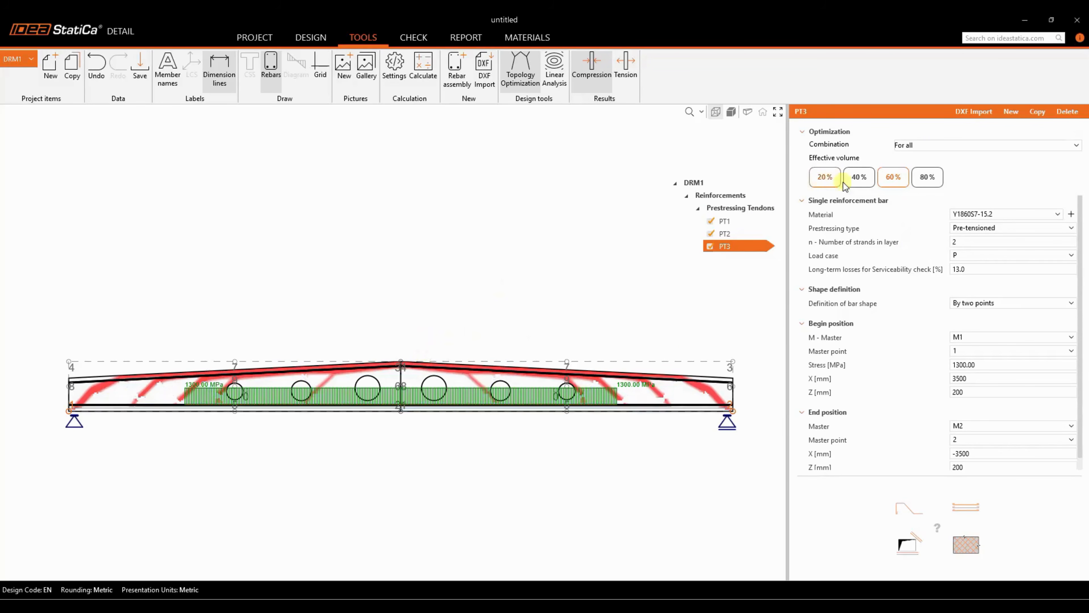
click(907, 145)
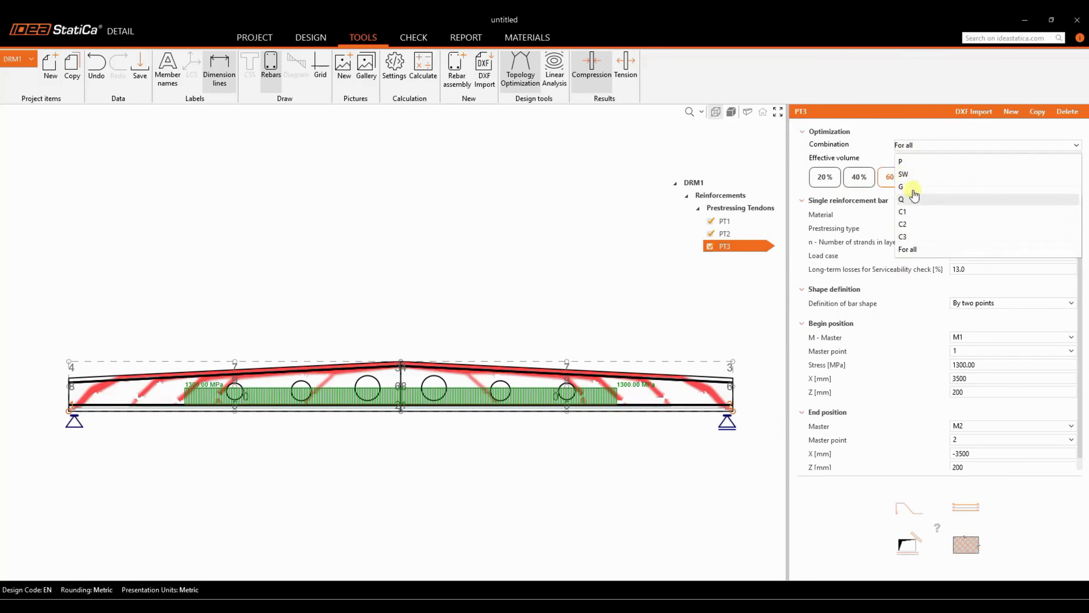
click(905, 211)
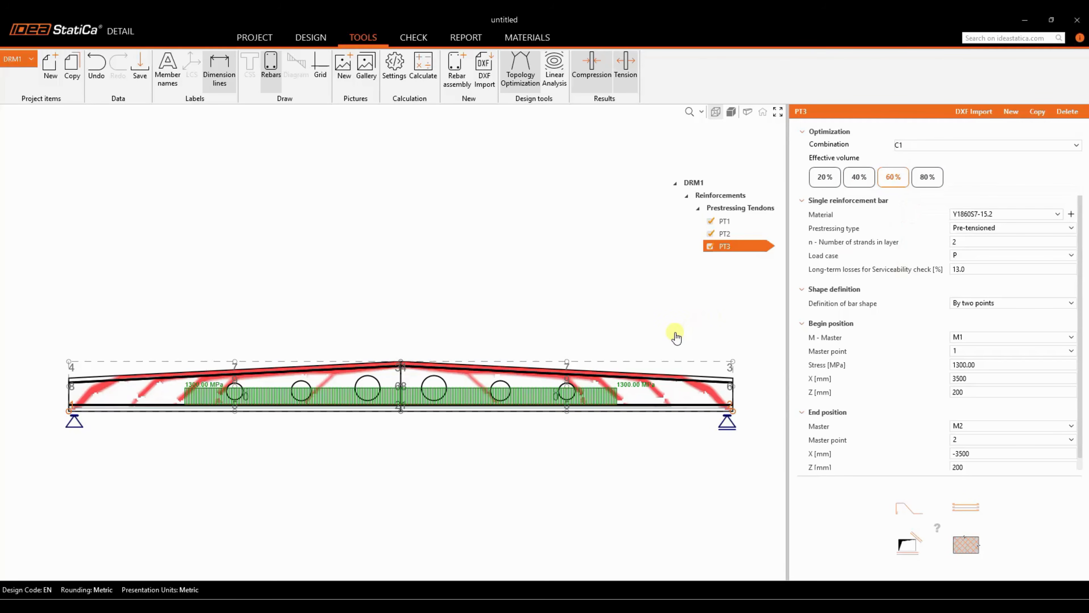
middle_drag(536, 438, 511, 411)
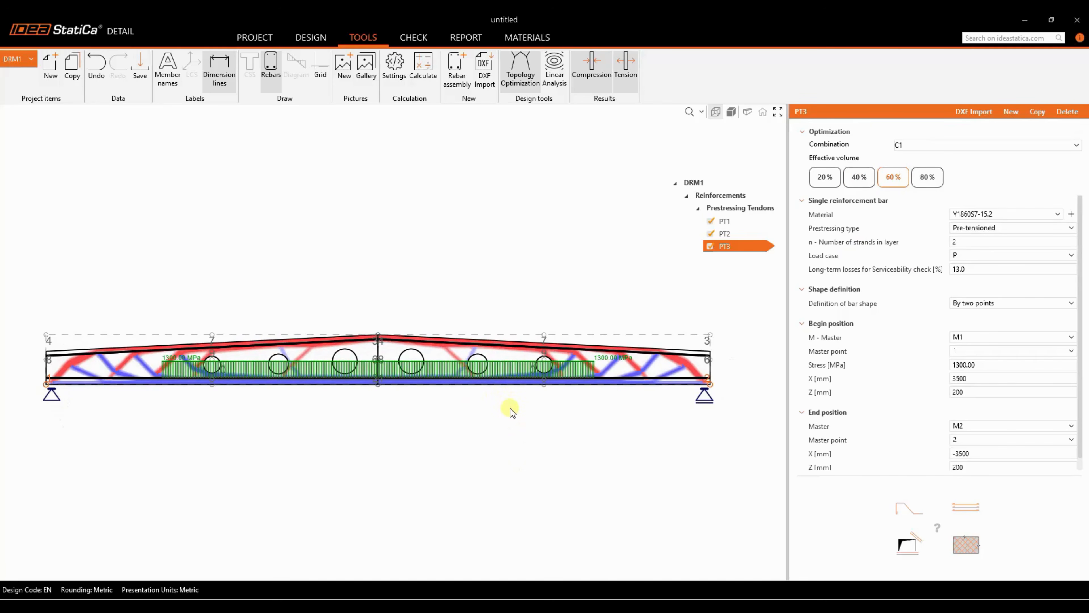
Return to the design view and add a group of reinforcement bars with a 12 mm diameter
click(311, 38)
scroll(419, 307, up, 2)
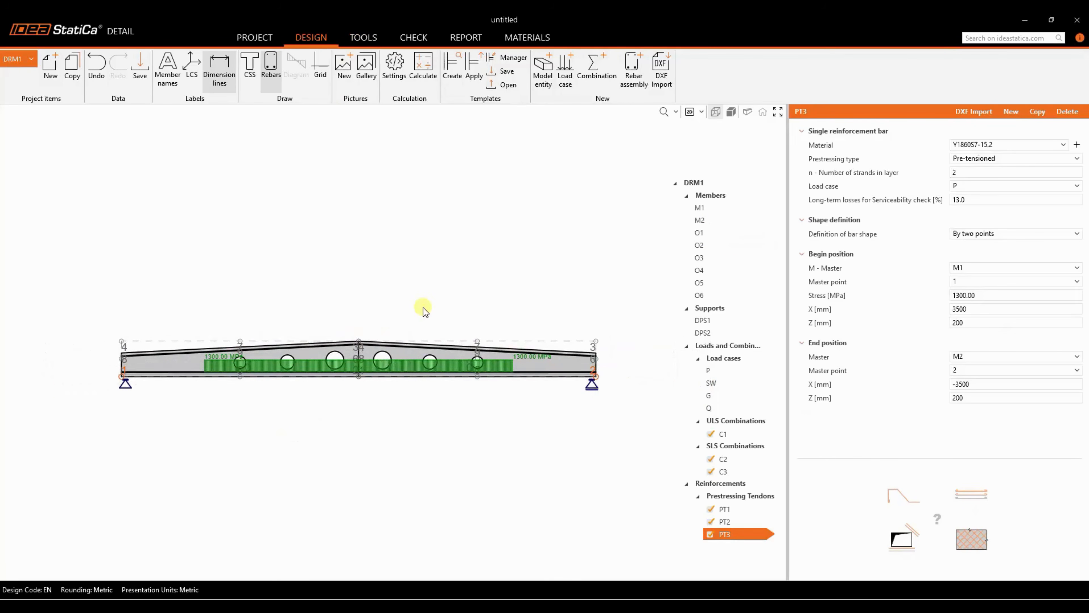
middle_drag(423, 307, 442, 290)
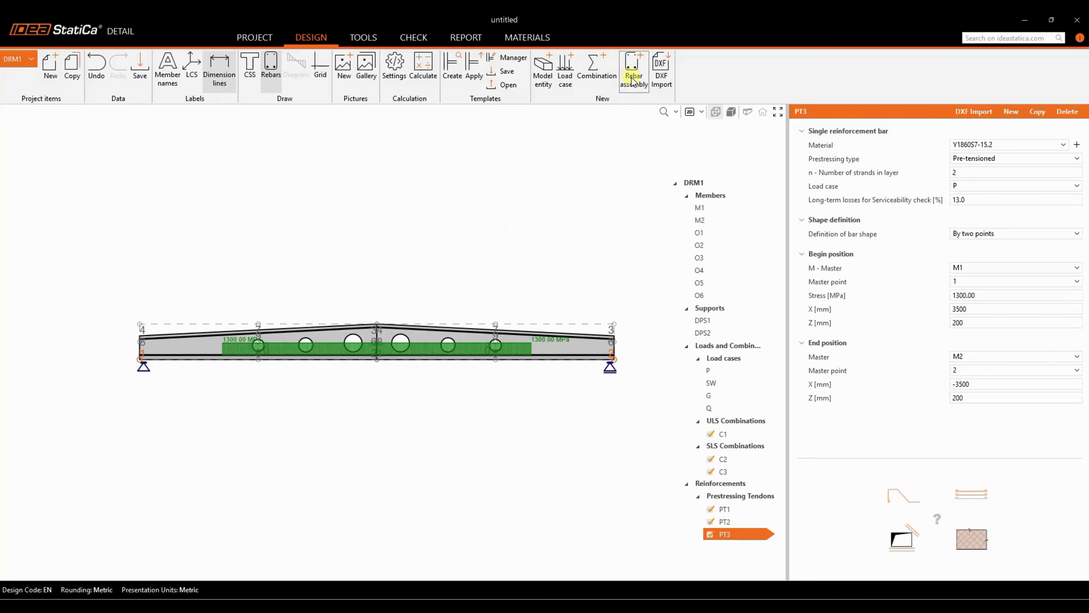
click(632, 90)
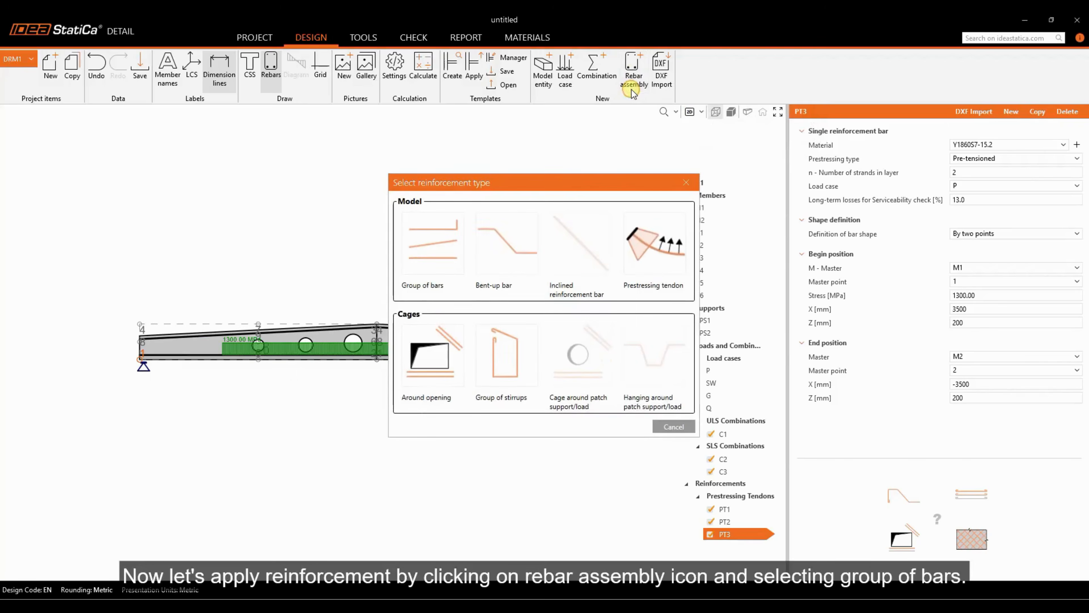
click(449, 267)
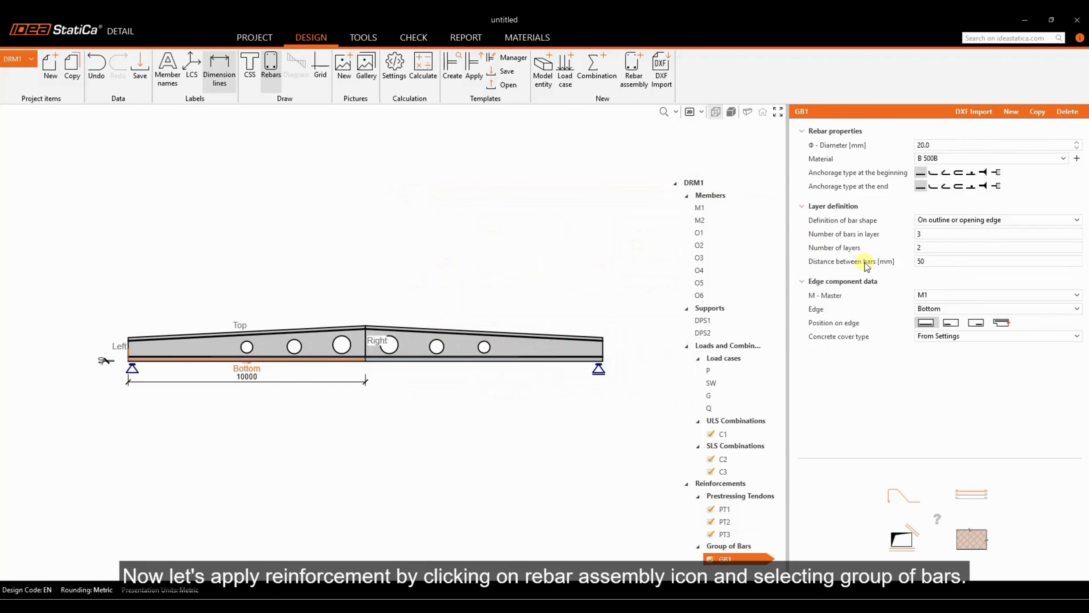
scroll(343, 337, up, 4)
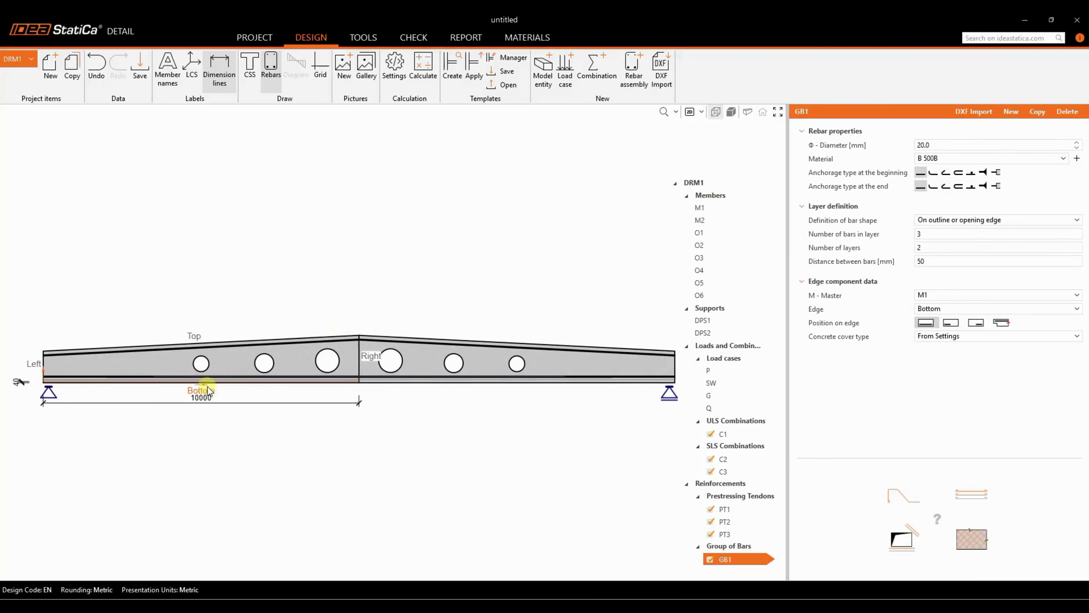
click(936, 142)
text(12)
key(Tab)
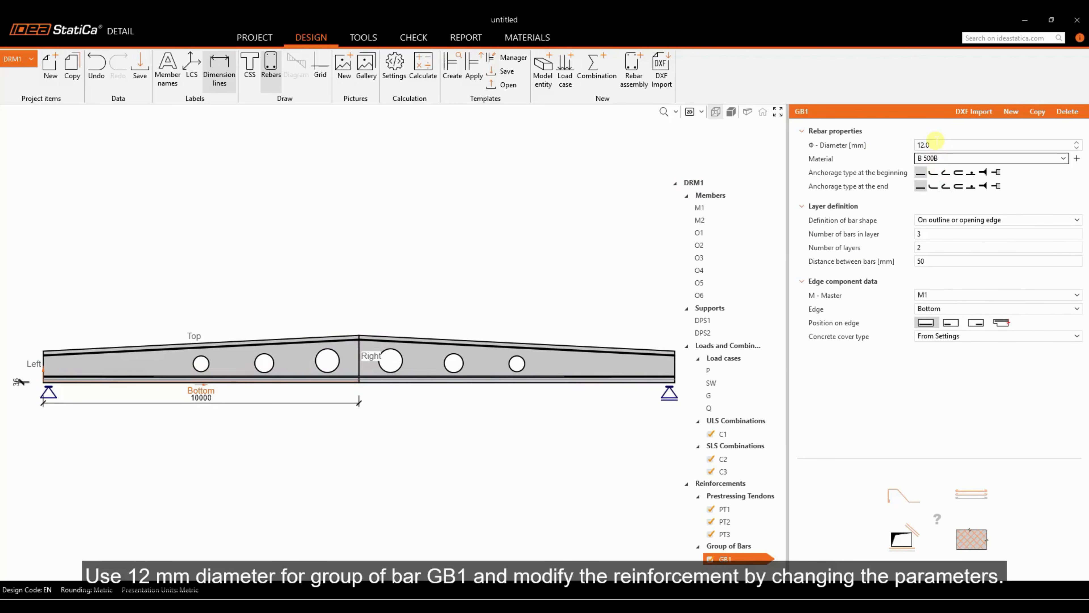
Define the bar group with 2 bars per layer, 5 layers and a 200 mm distance between bars
click(934, 233)
text(2)
key(Tab)
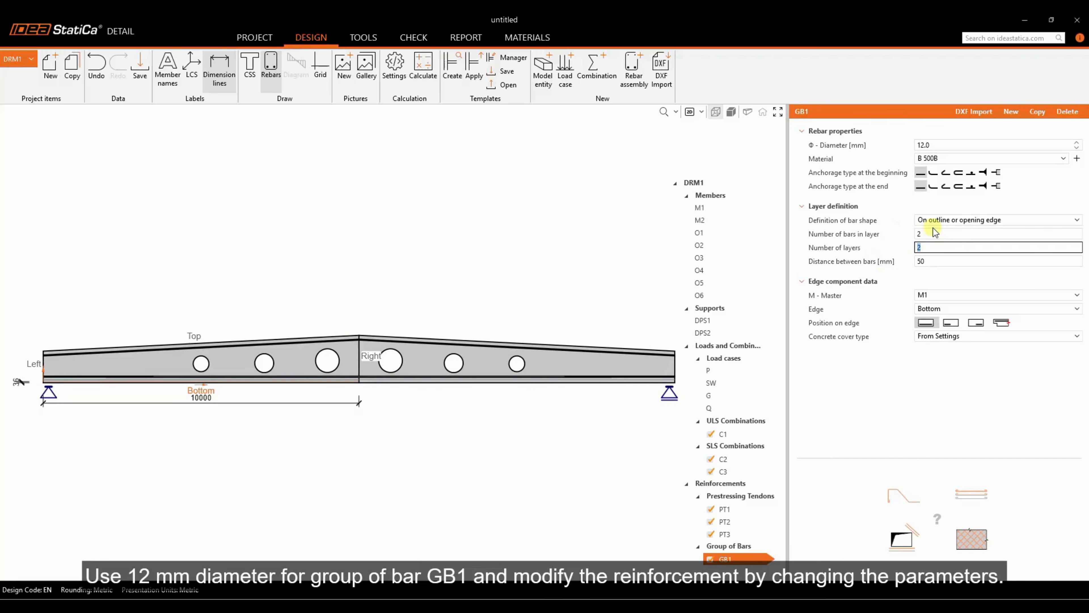
text(5)
key(Tab)
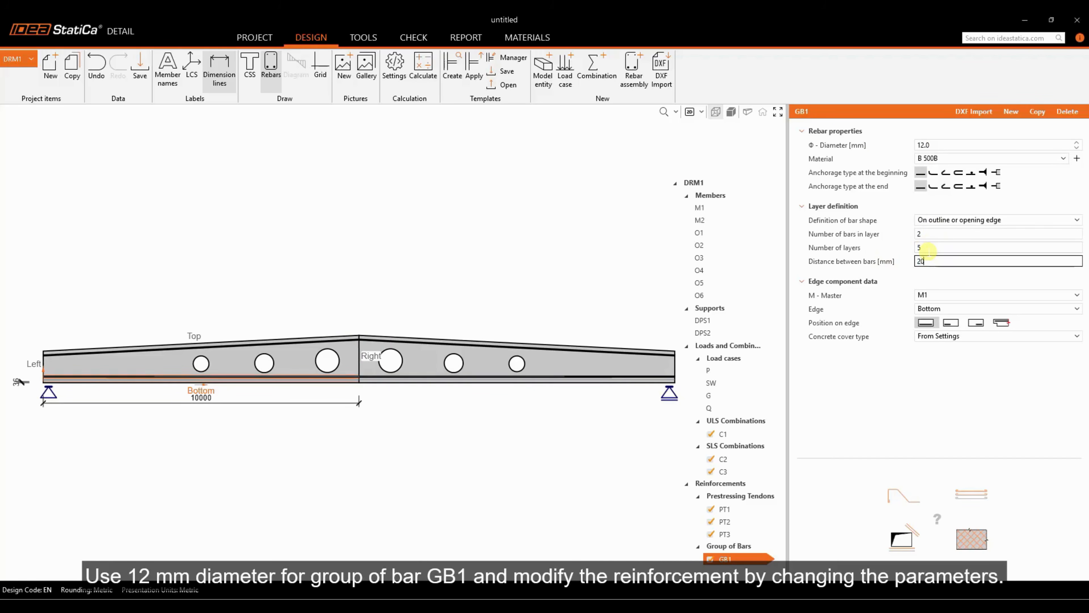
key(Tab)
scroll(360, 358, up, 3)
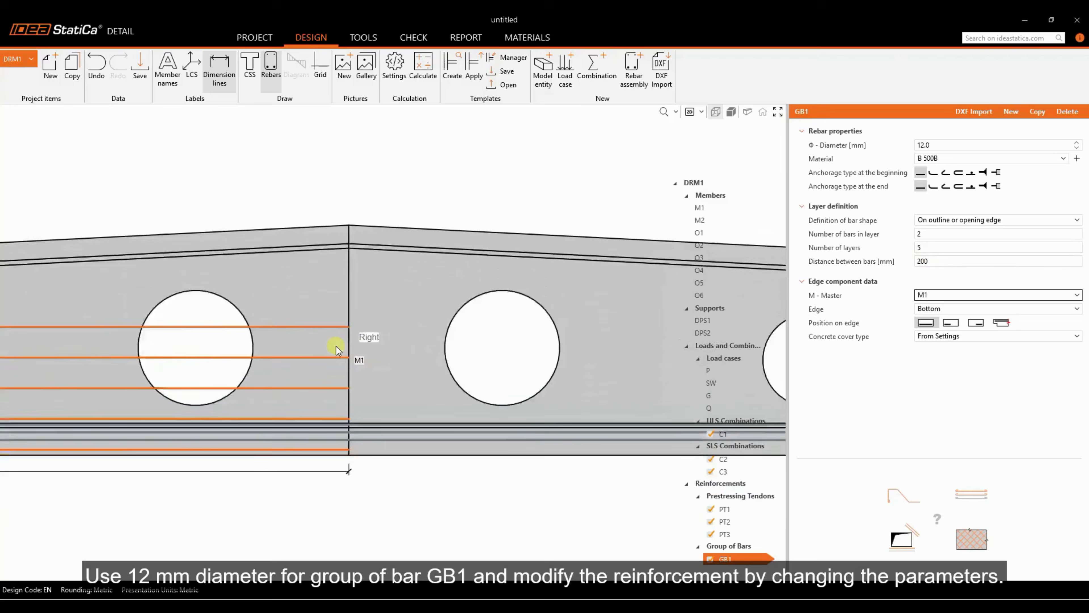
scroll(346, 338, down, 2)
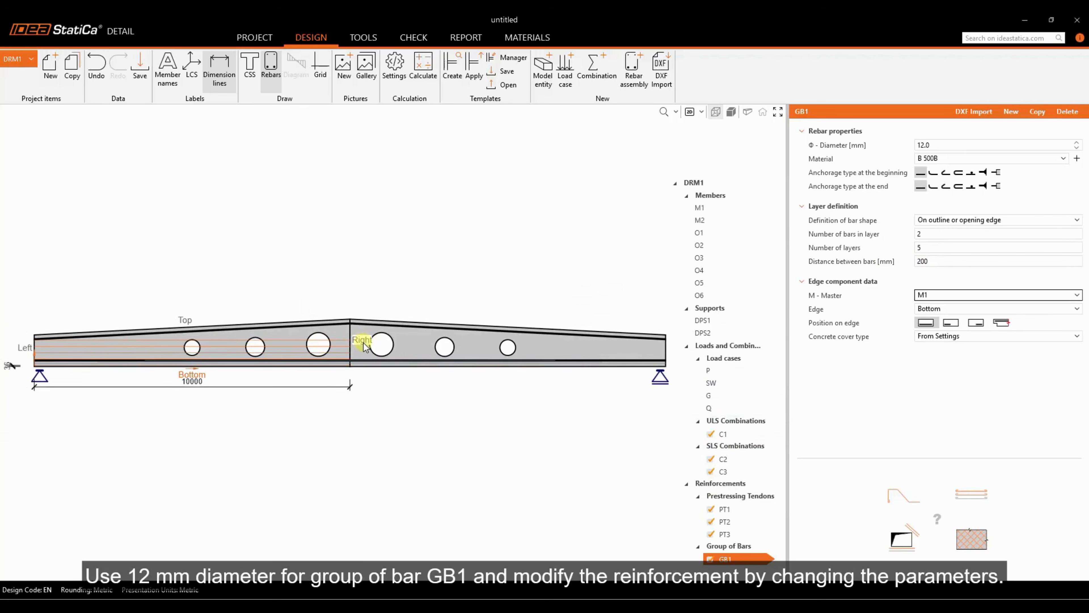
Extend the end of the bar group by 10000 mm and give it a user-defined concrete cover of 230 mm
click(1000, 323)
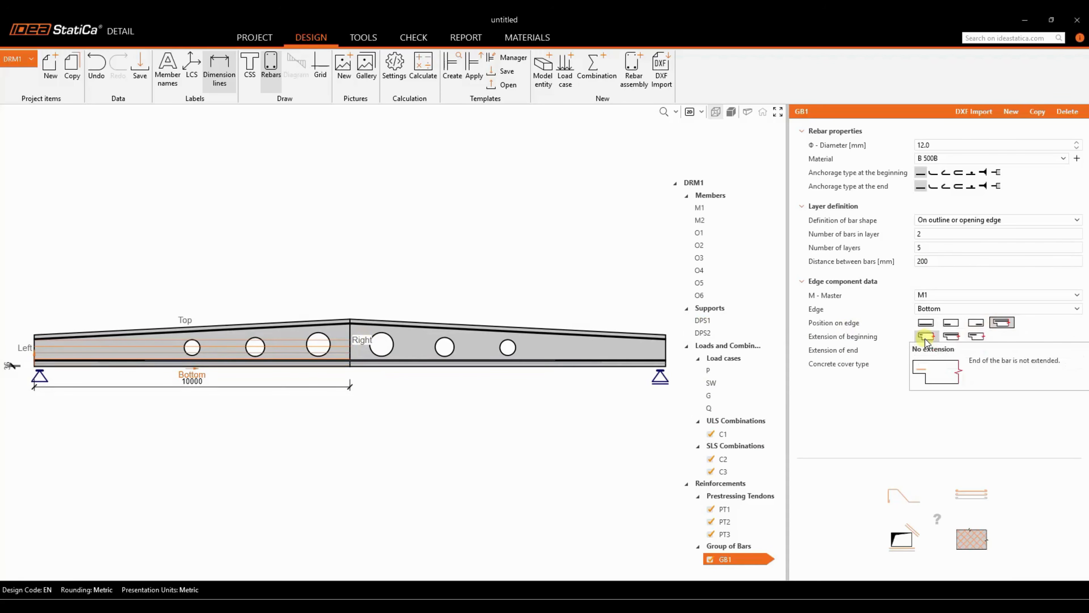
click(976, 350)
drag(1004, 353, 978, 352)
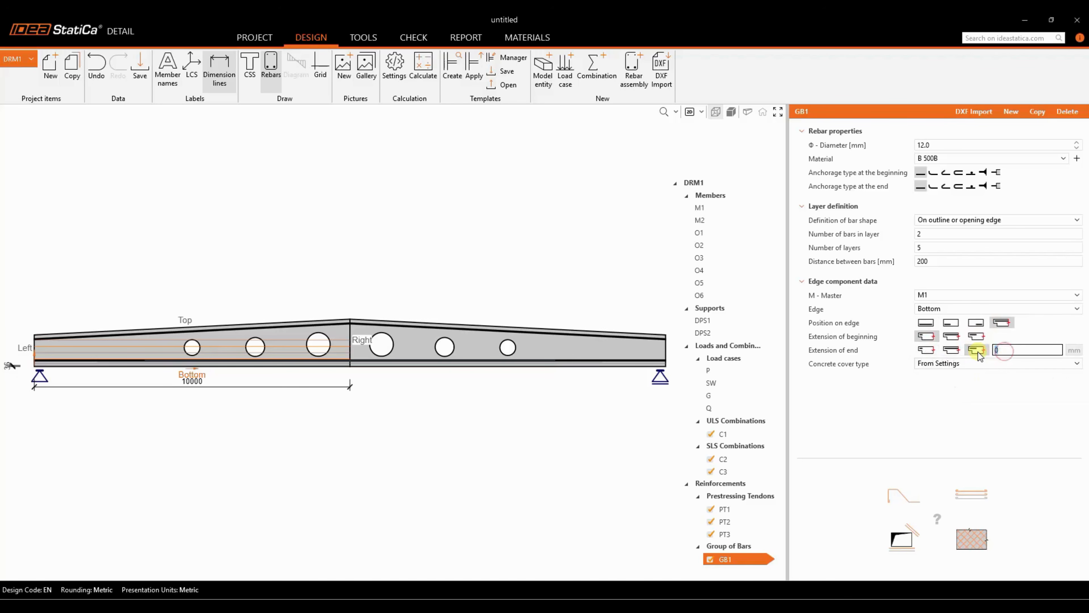
text(10000)
key(Return)
scroll(641, 356, up, 10)
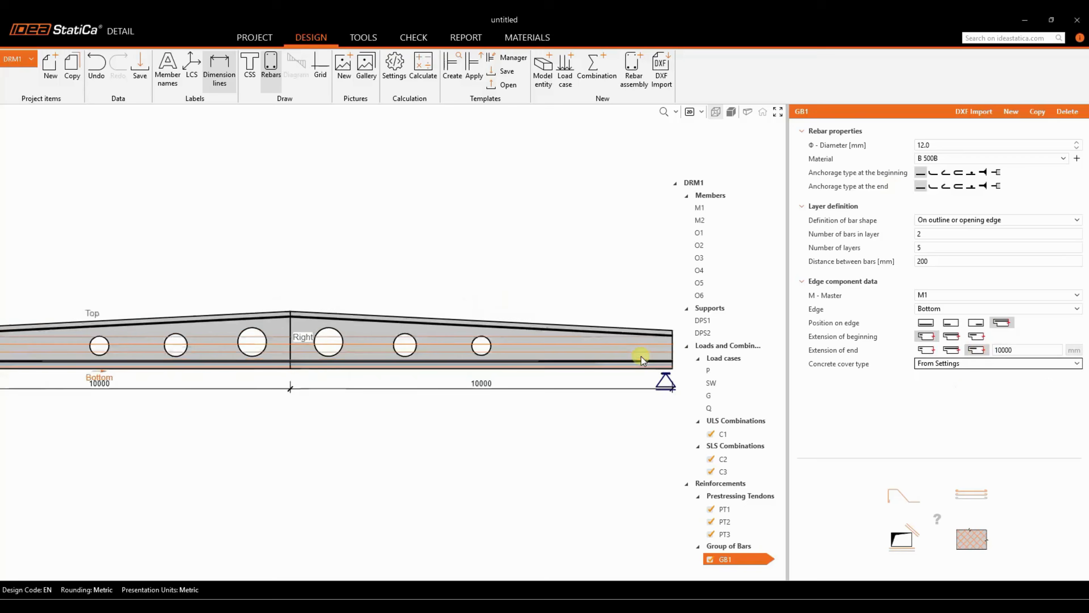
scroll(492, 405, down, 10)
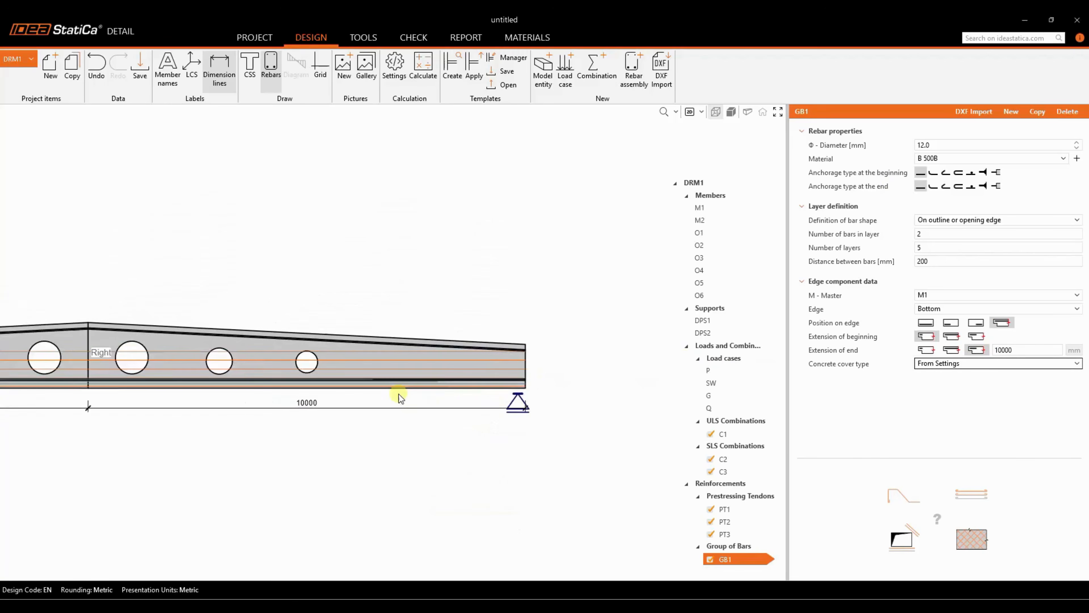
click(939, 363)
click(934, 391)
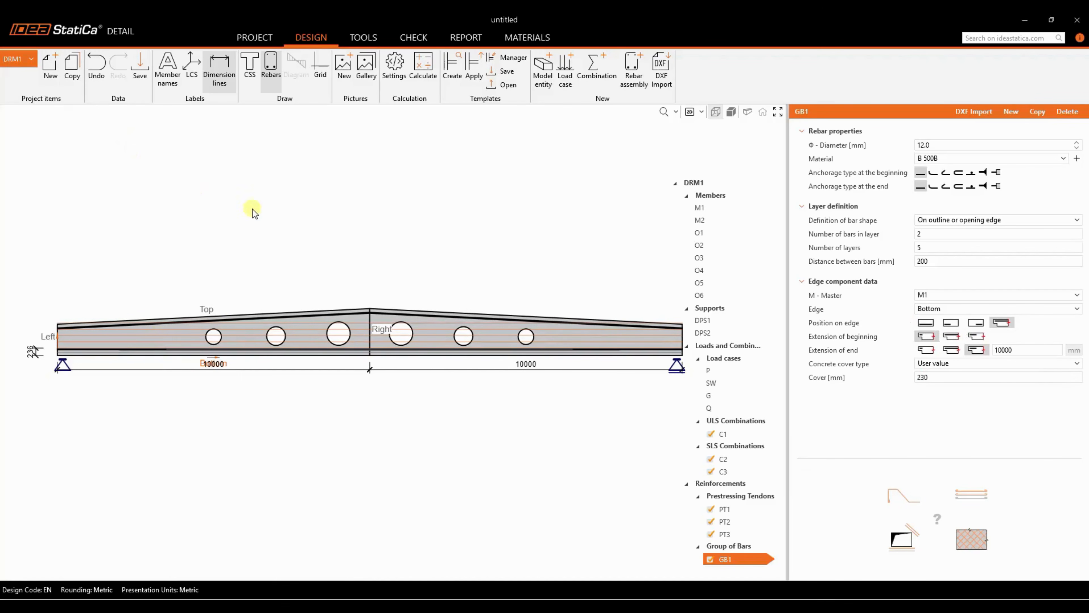
Copy the first bar group, define the copy's bar shape on more edges and give both bar ends hook anchorage
click(1036, 114)
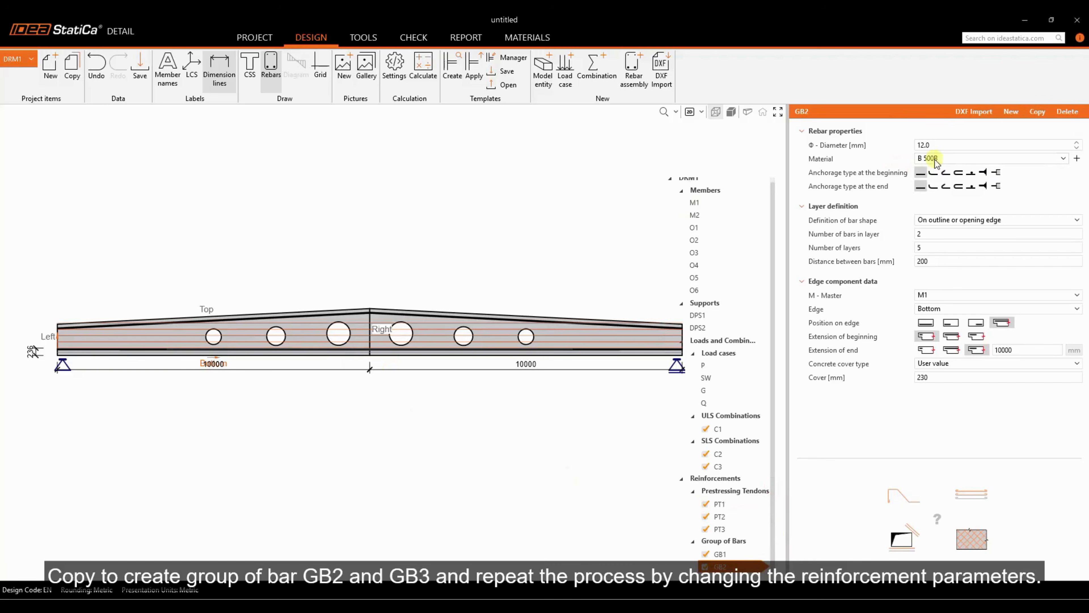
click(951, 222)
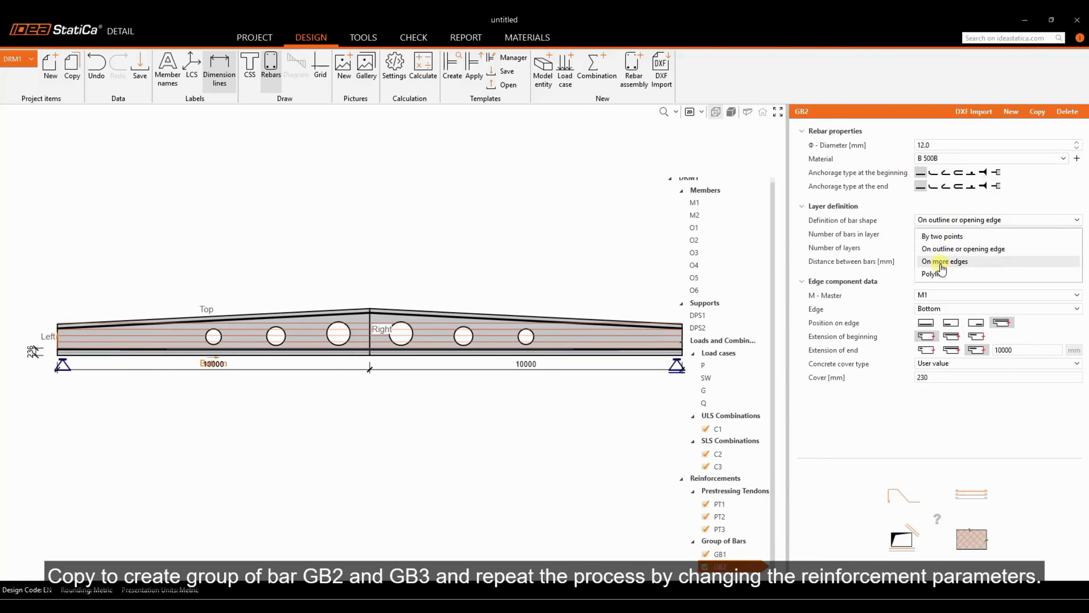
click(941, 261)
click(946, 173)
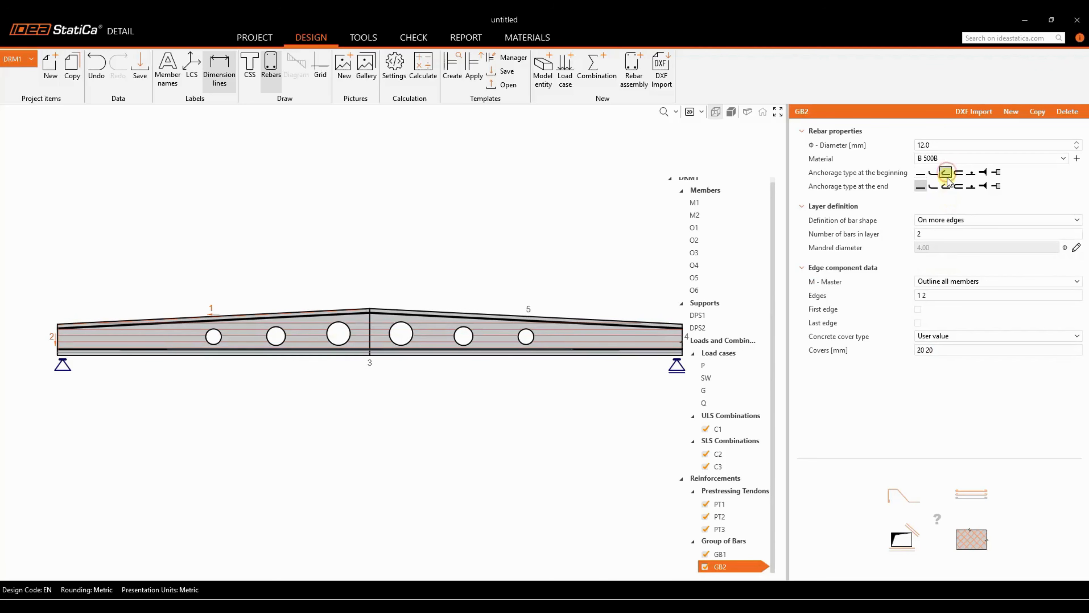
click(946, 186)
Set the copied bar group to 4 bars per layer along edges 1 and 5 of the outline of all members
click(929, 235)
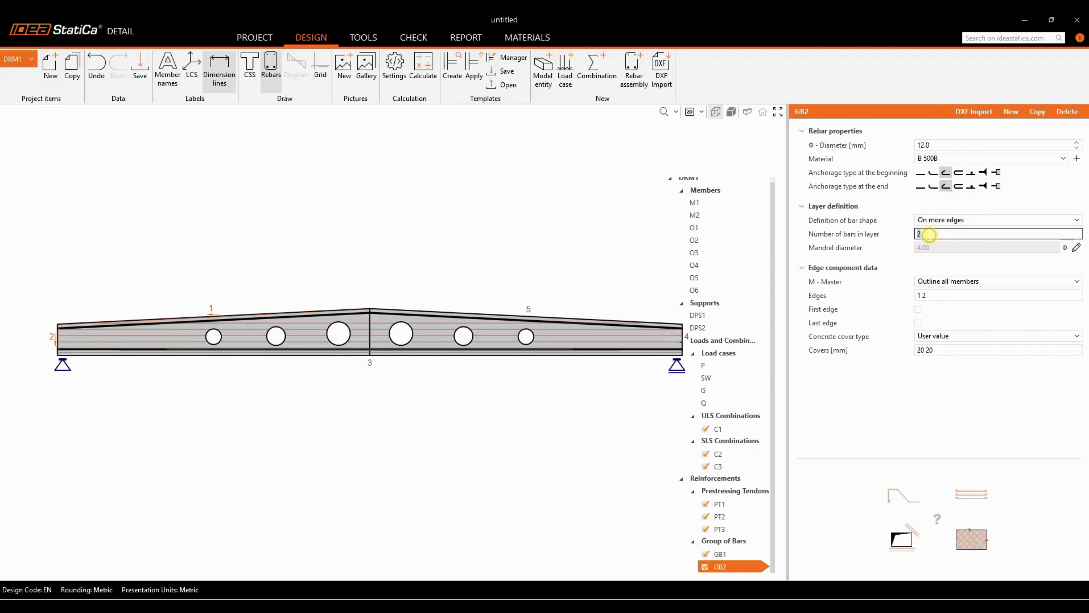
click(921, 281)
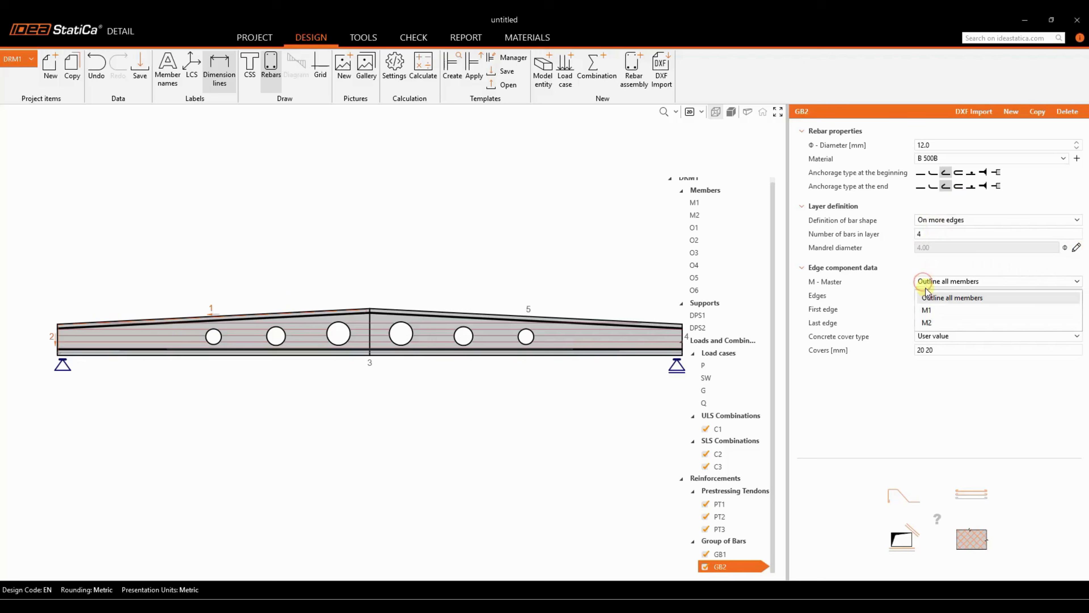
click(934, 297)
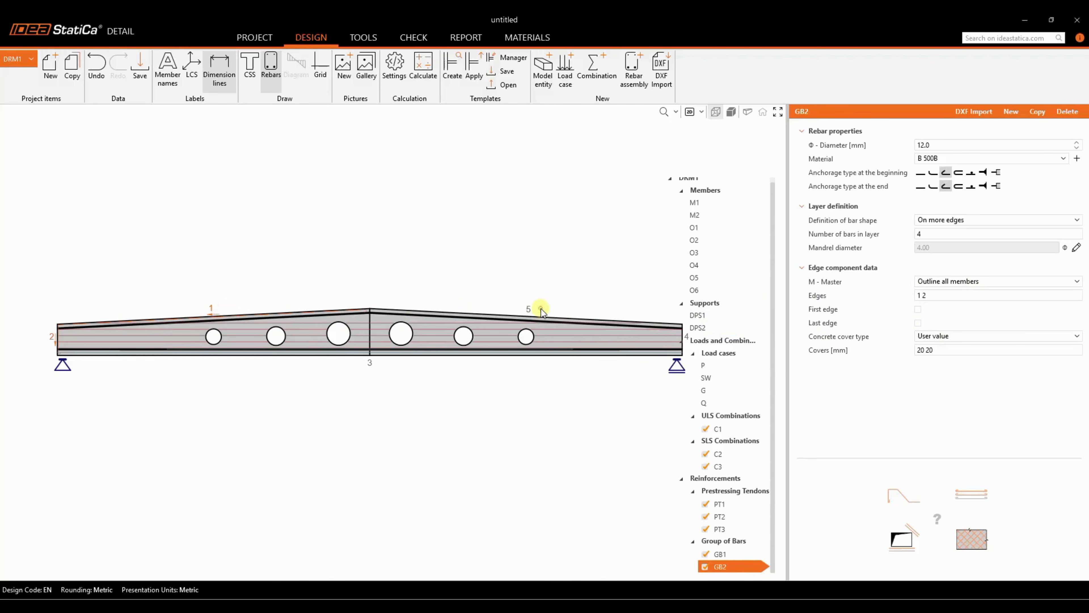
click(926, 295)
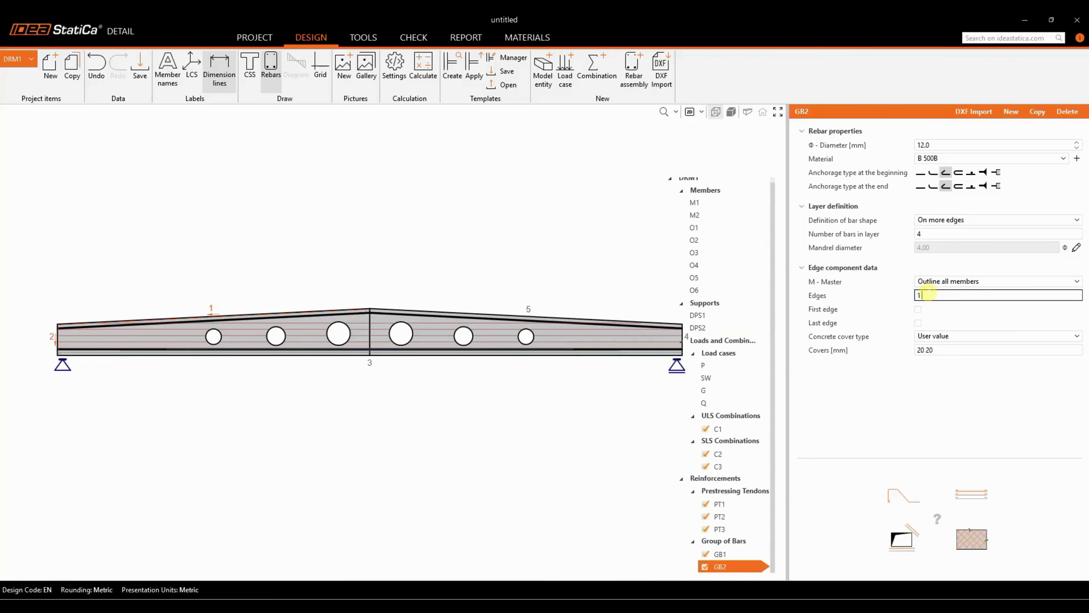
key(Return)
scroll(160, 323, up, 5)
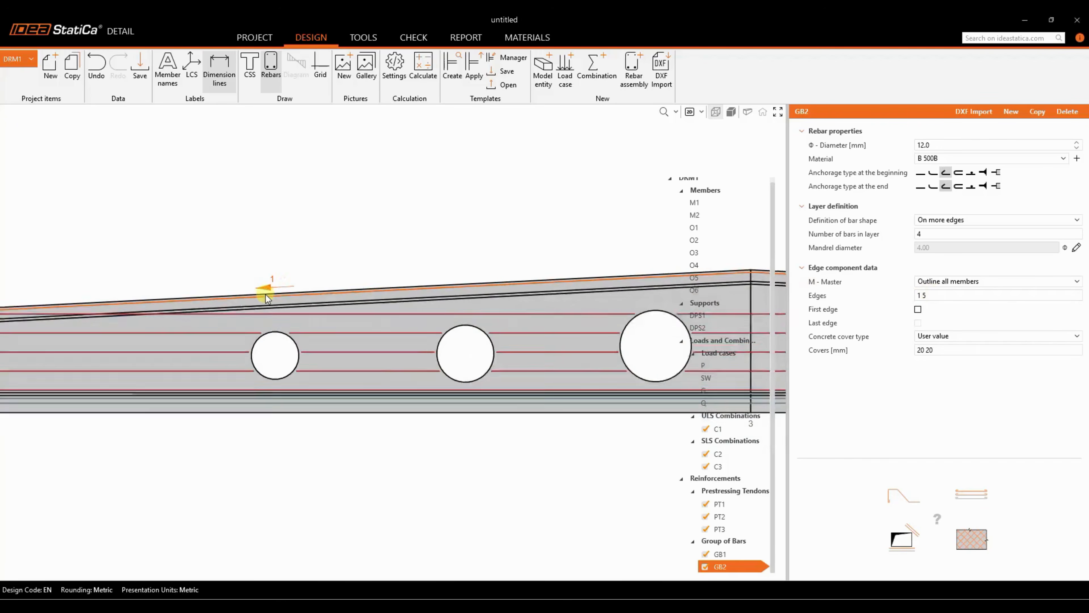
scroll(360, 310, down, 5)
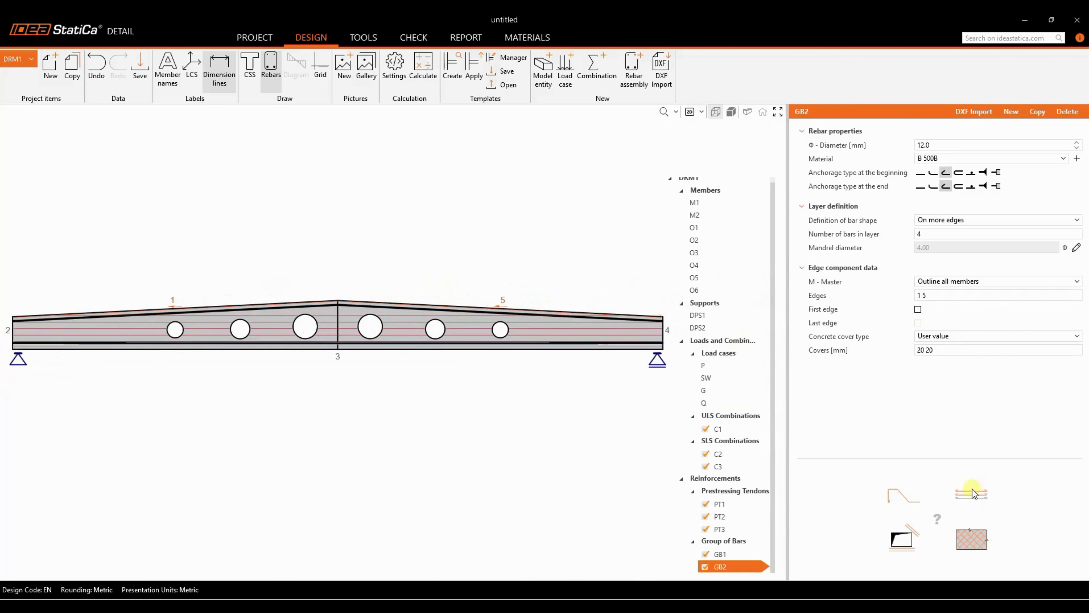
Take the concrete cover of the top-edge bar group from the settings
click(972, 338)
click(946, 367)
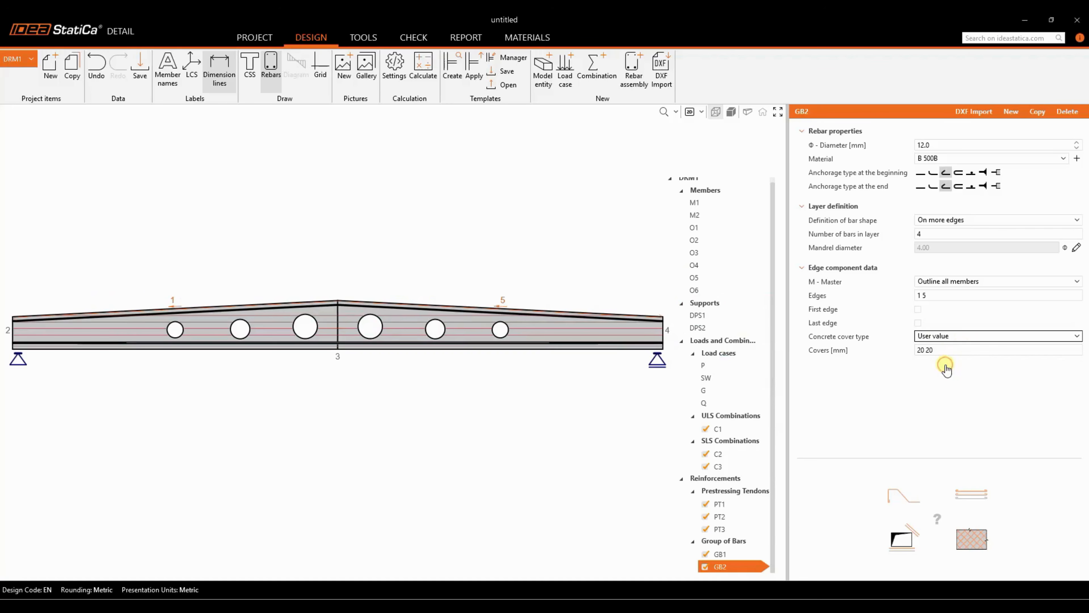
click(946, 336)
click(943, 352)
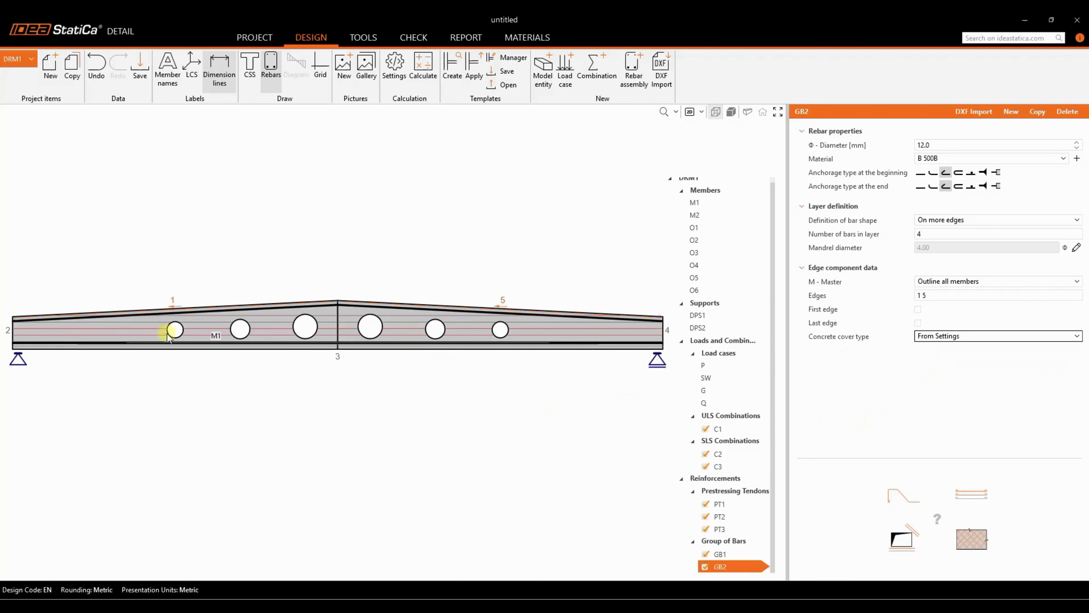
scroll(96, 289, up, 5)
scroll(129, 307, down, 5)
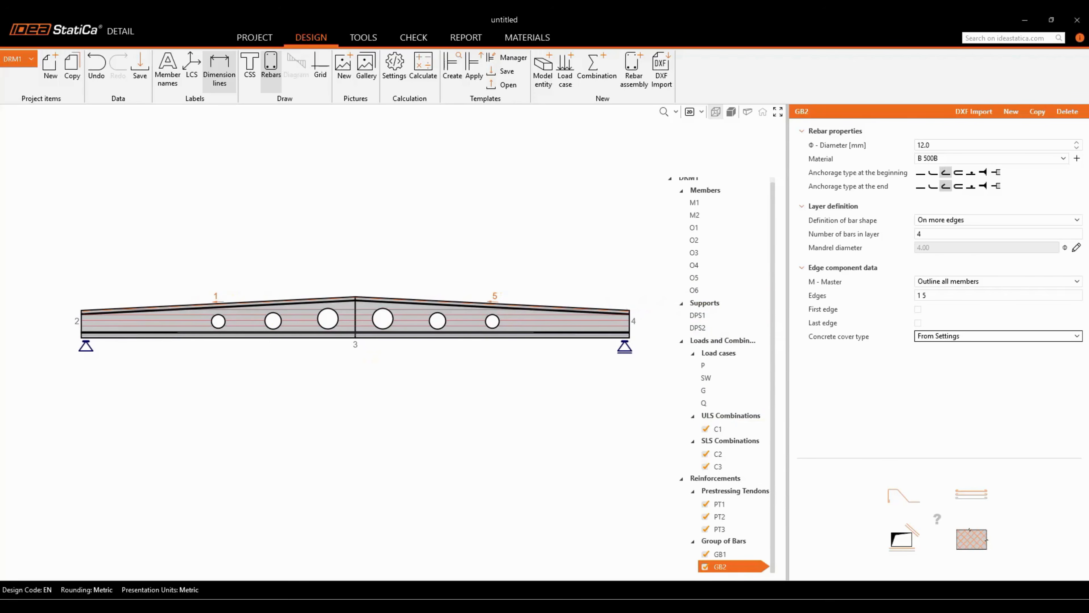
middle_drag(375, 248, 368, 236)
middle_drag(459, 257, 462, 272)
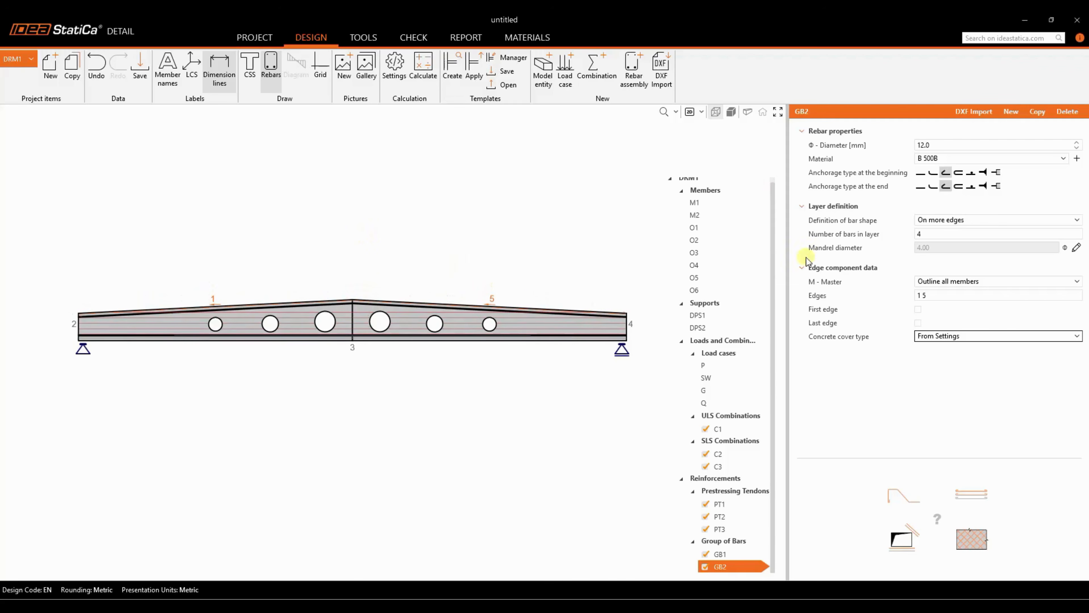
Copy the top-edge bar group and give the copy a 16 mm diameter with bend anchorage at both ends
click(1038, 112)
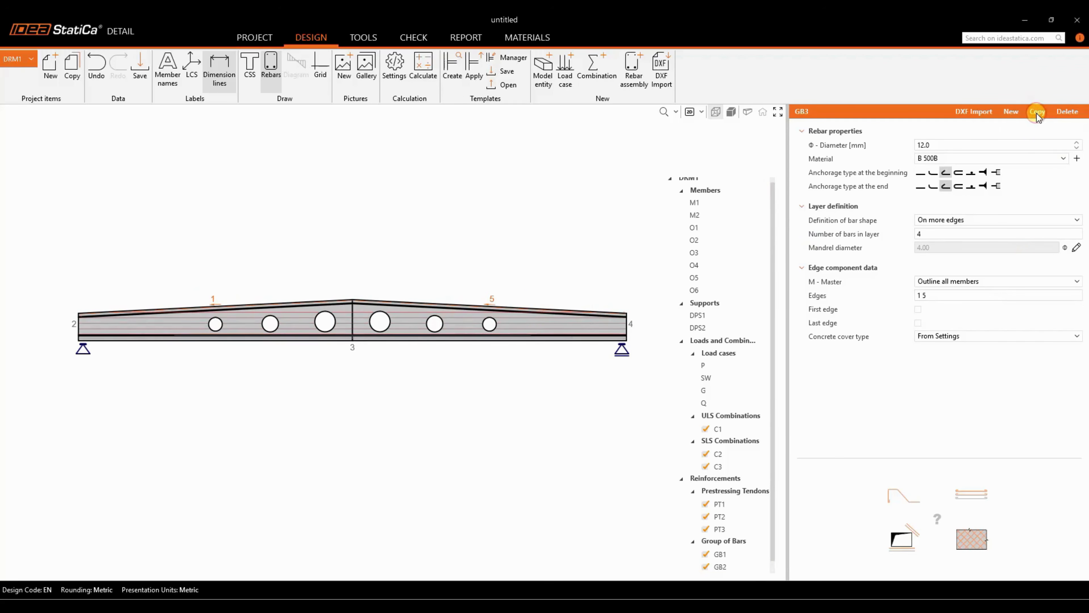
click(934, 145)
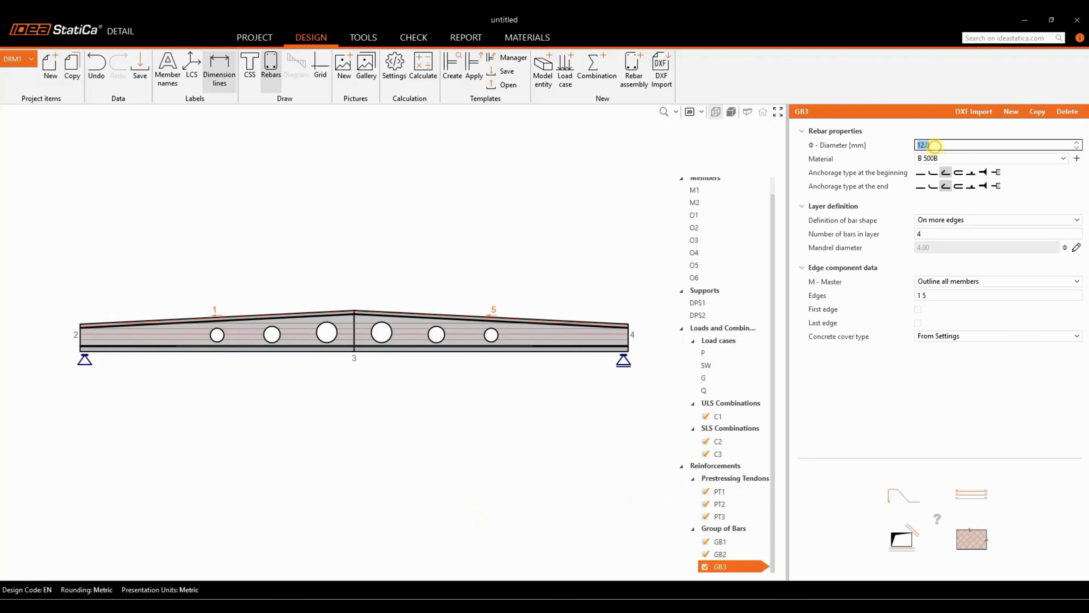
key(Tab)
click(933, 173)
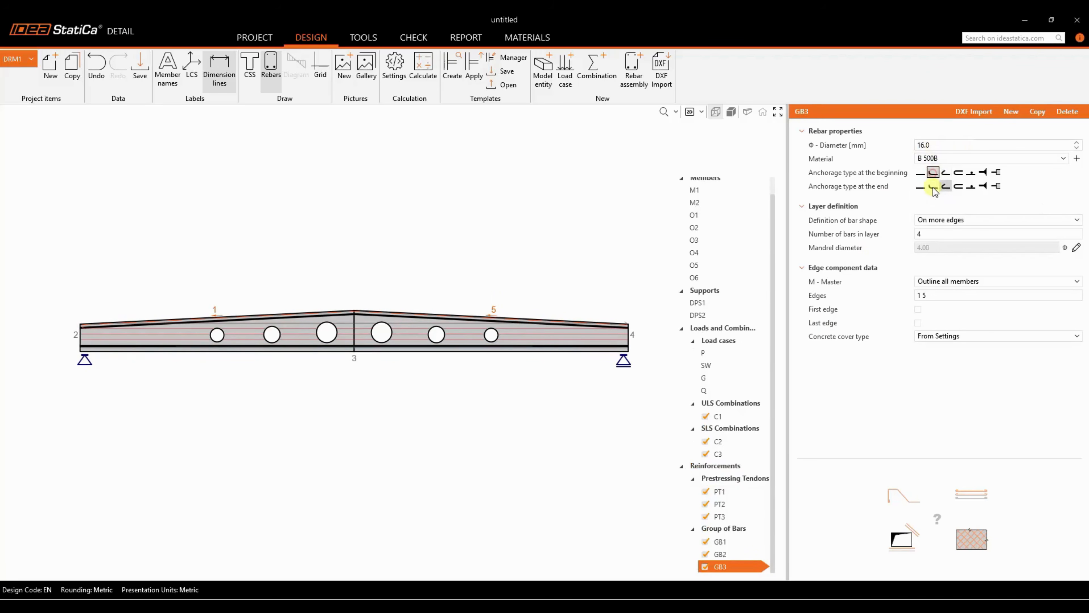
Define the 16 mm bars on the outline or opening edge, with 2 bars in the layer and 1 layer
click(965, 220)
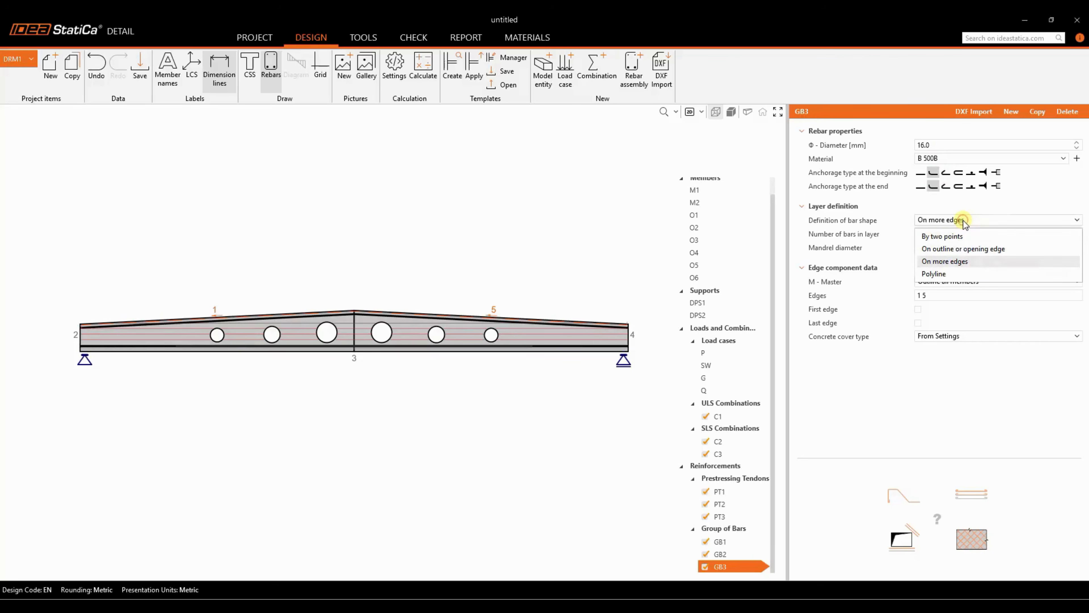
click(961, 249)
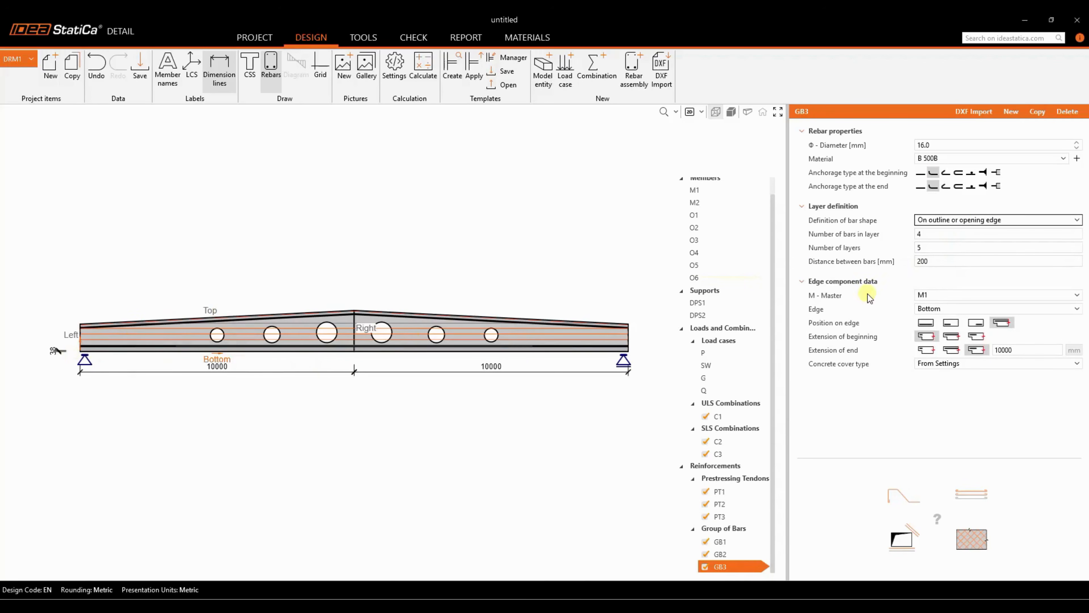
click(927, 236)
text(2)
key(Tab)
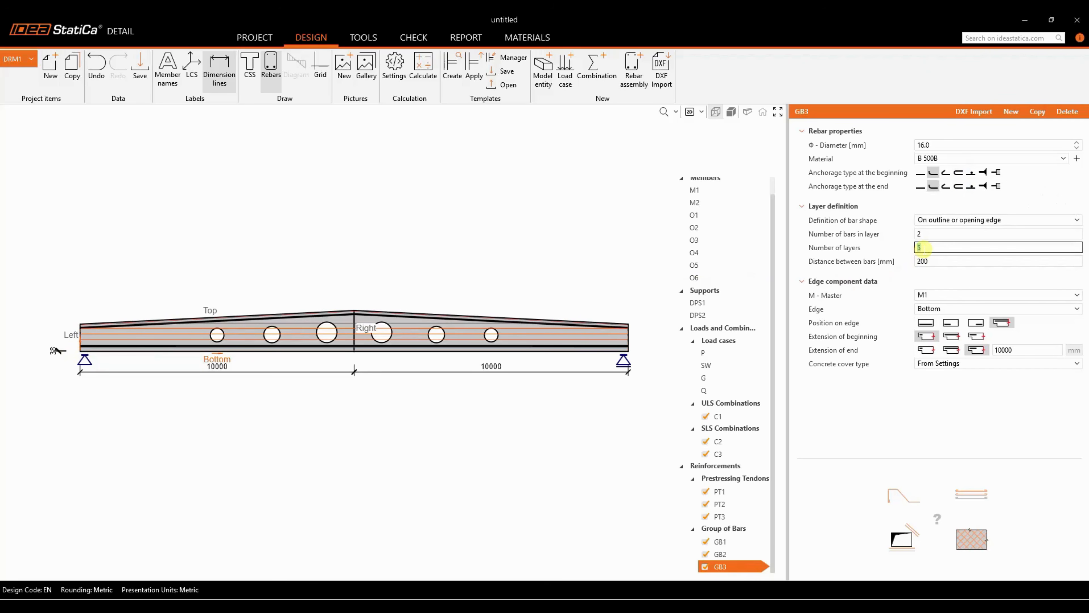
key(Tab)
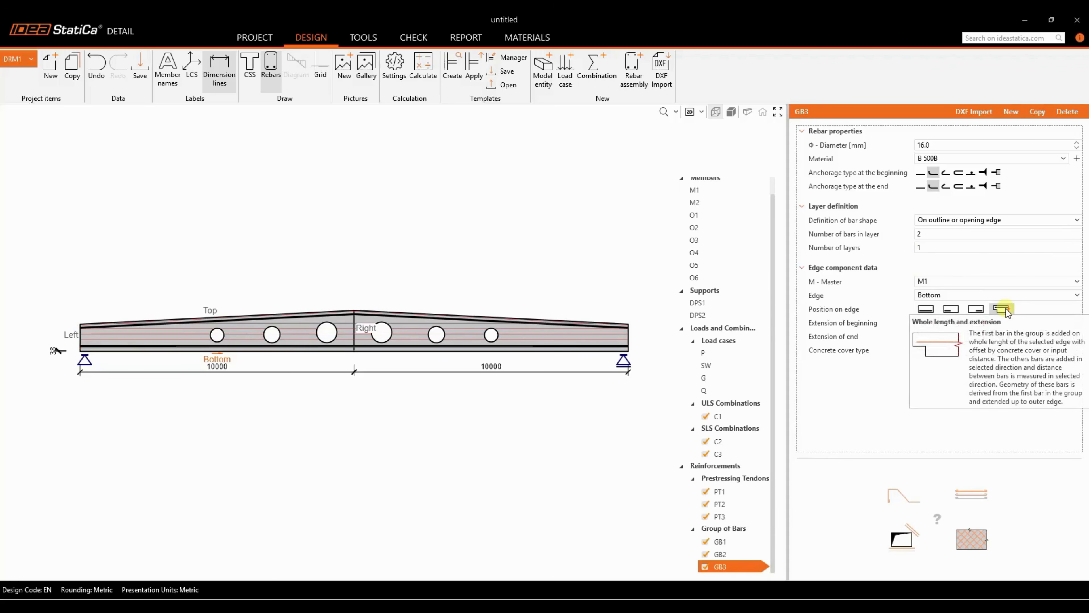
scroll(644, 345, up, 5)
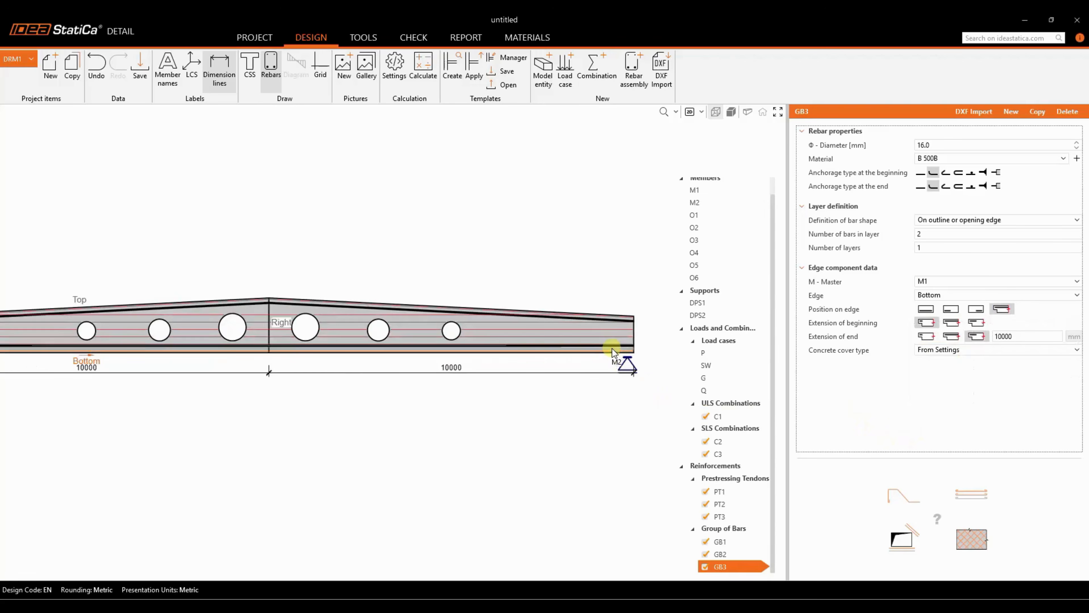
scroll(609, 315, down, 5)
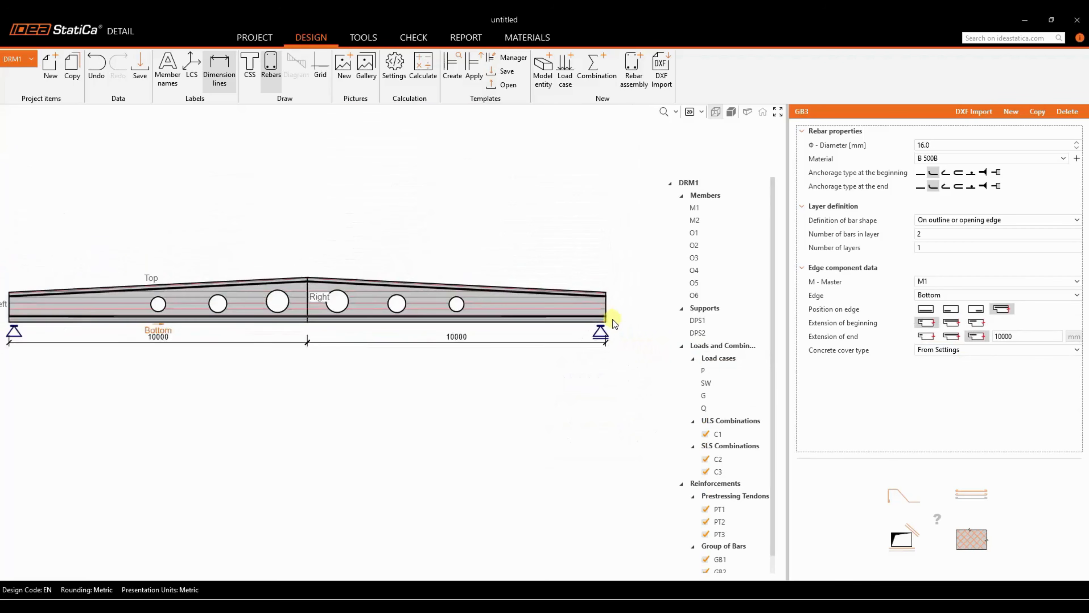
scroll(777, 411, down, 1)
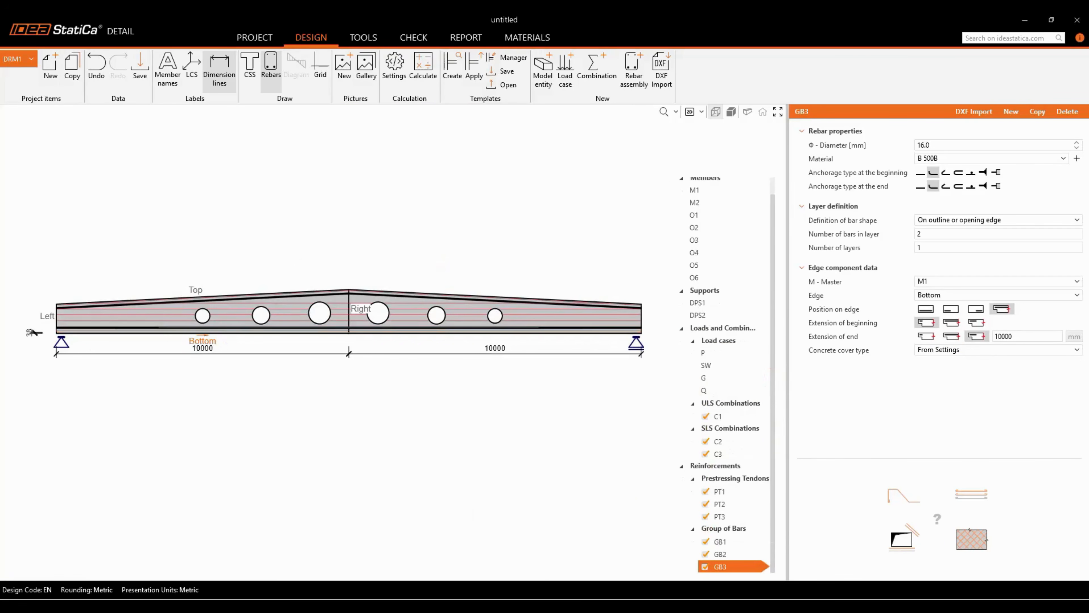
middle_drag(391, 258, 397, 294)
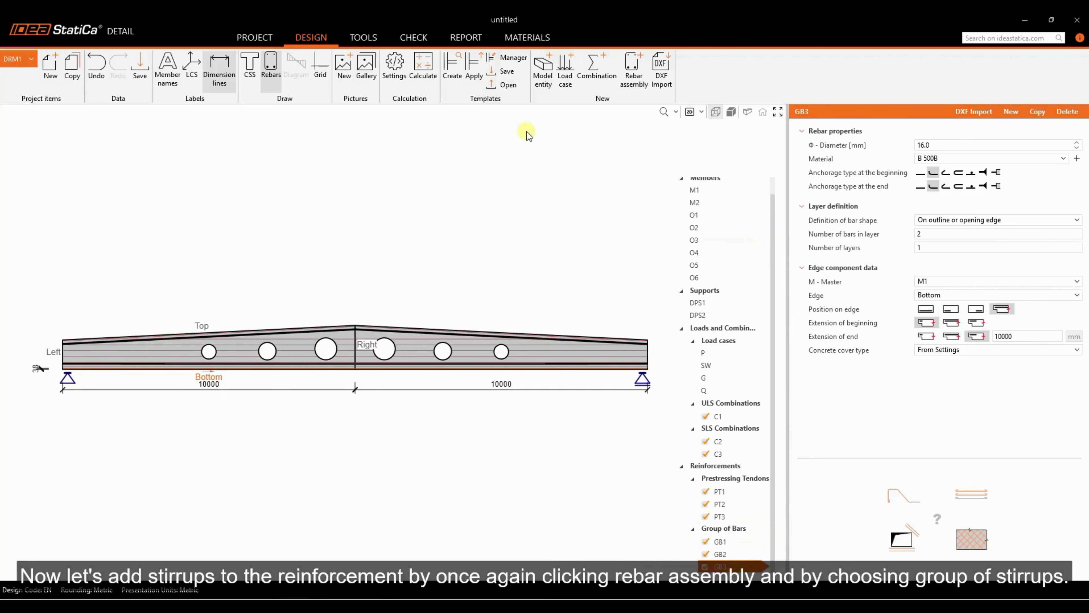
Add a group of stirrups to the beam's reinforcement
click(634, 69)
drag(489, 186, 489, 128)
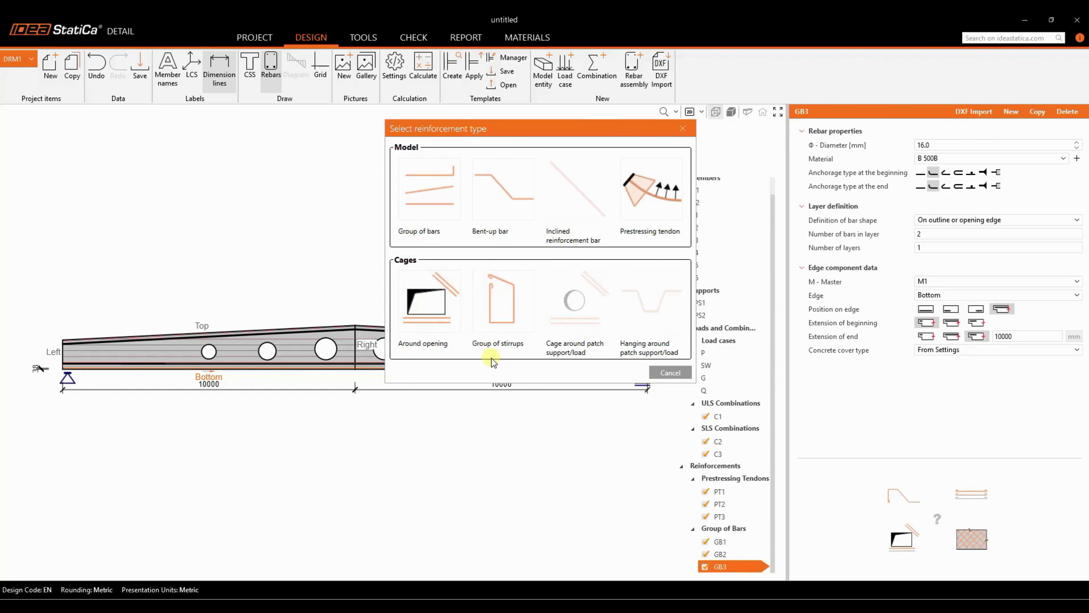
click(492, 337)
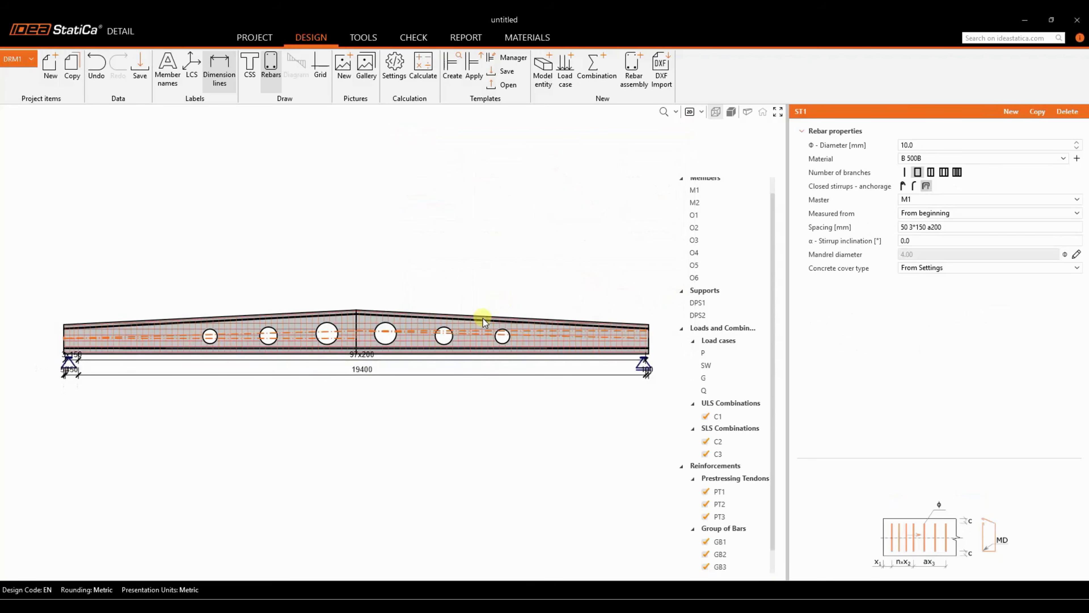
Set the stirrup spacing on member M1 to 25 5*50 10*150 33*250 mm
click(953, 228)
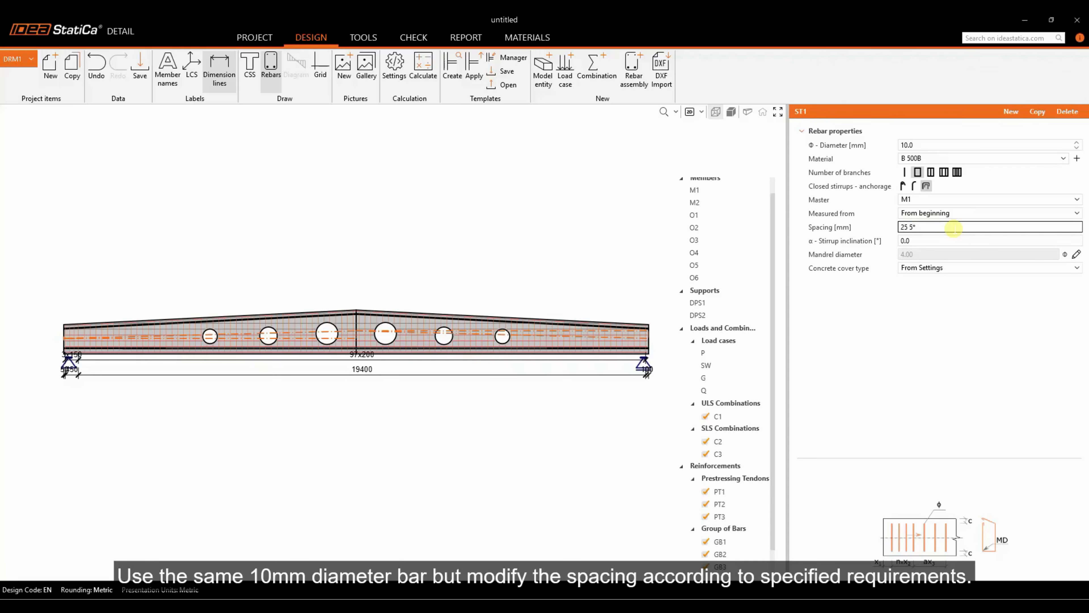
text(50 10*150 33*250)
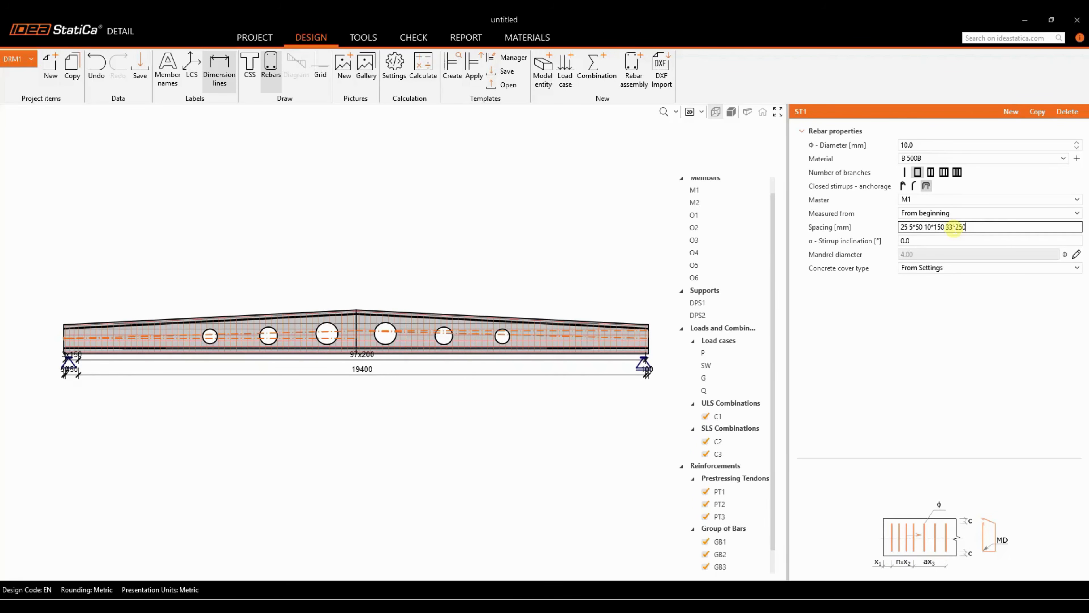
key(Tab)
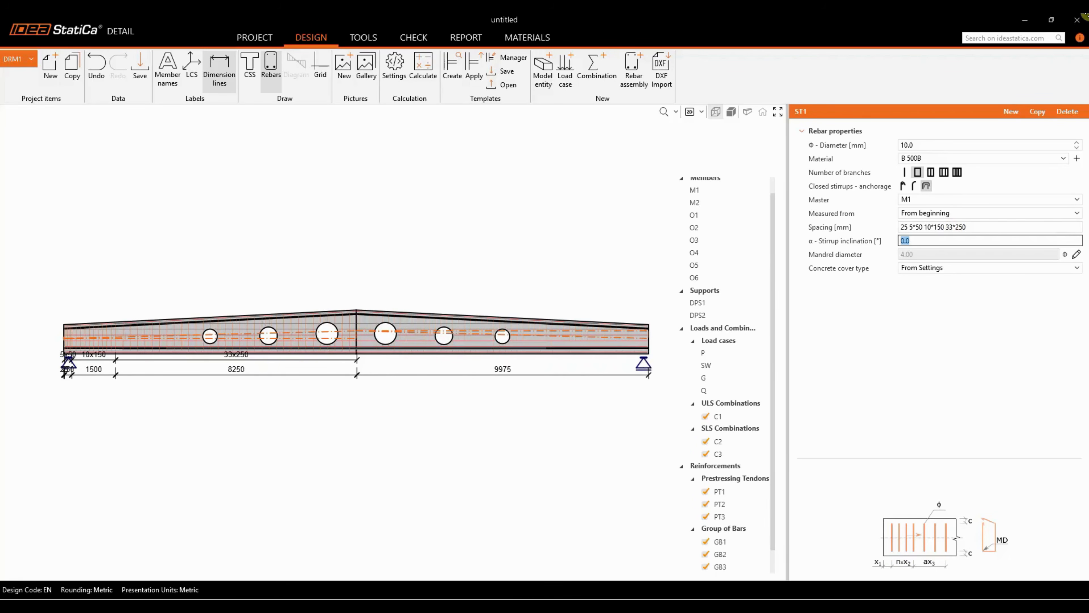
scroll(368, 334, up, 3)
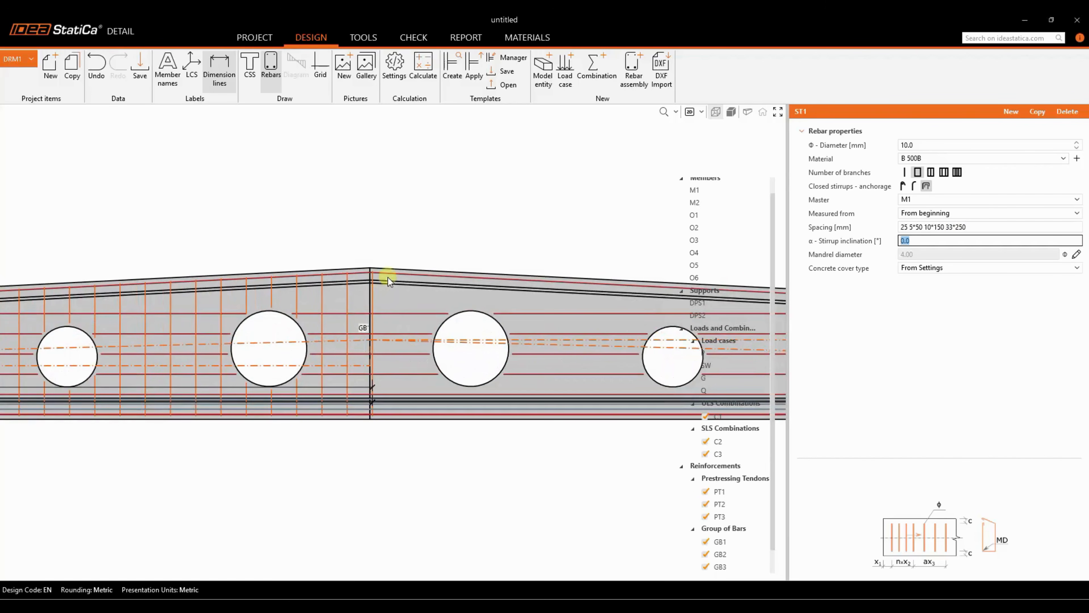
scroll(384, 275, down, 2)
scroll(315, 255, down, 2)
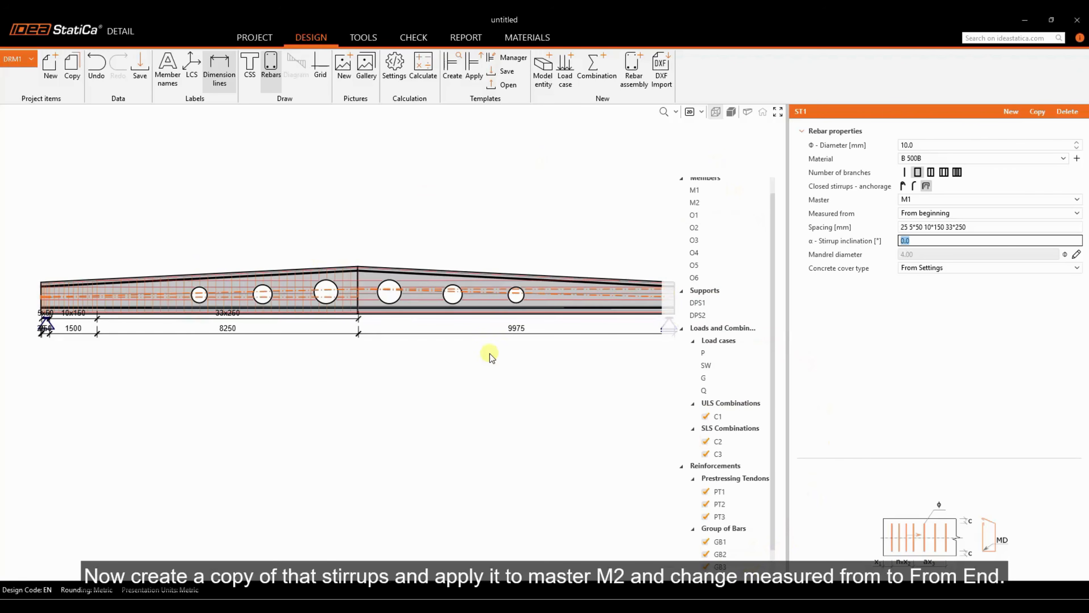
scroll(490, 355, down, 1)
Copy the stirrup group, assign the copy to master member M2 and measure its spacing from the end
click(1039, 112)
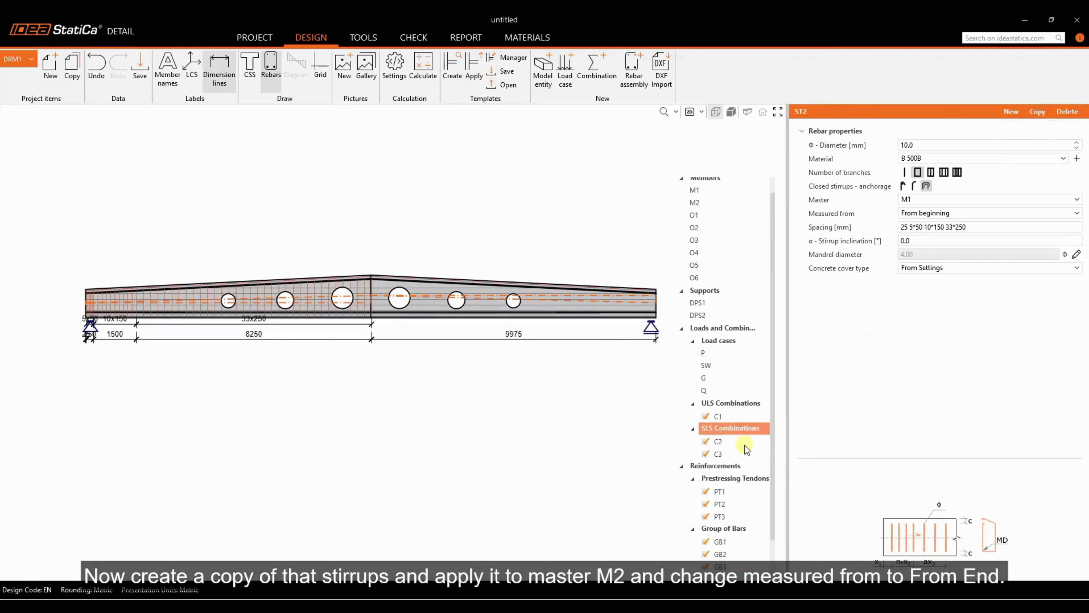
click(927, 200)
click(918, 226)
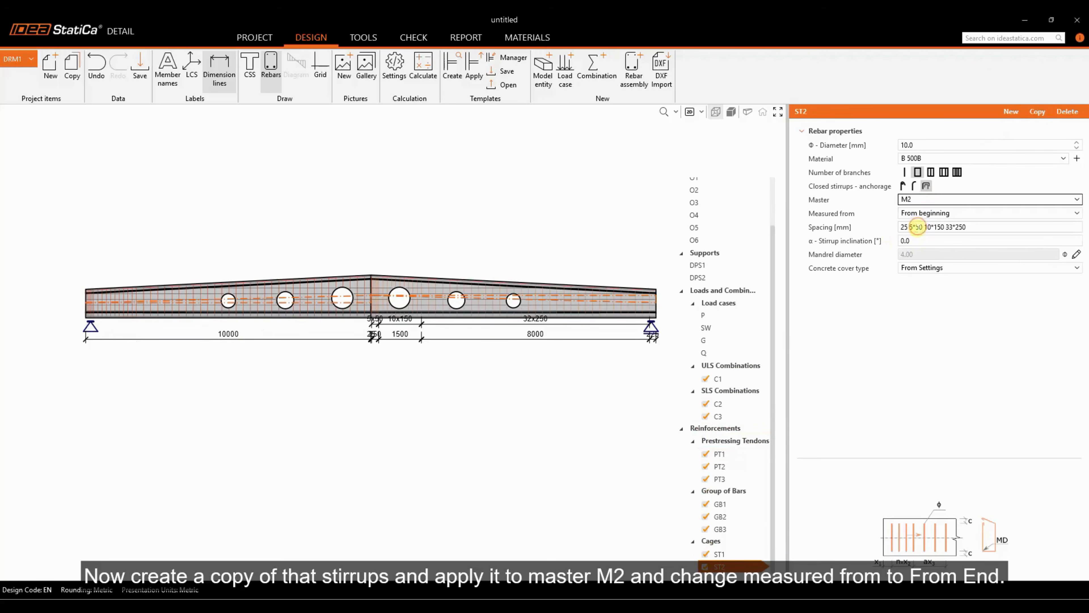
click(916, 214)
click(905, 243)
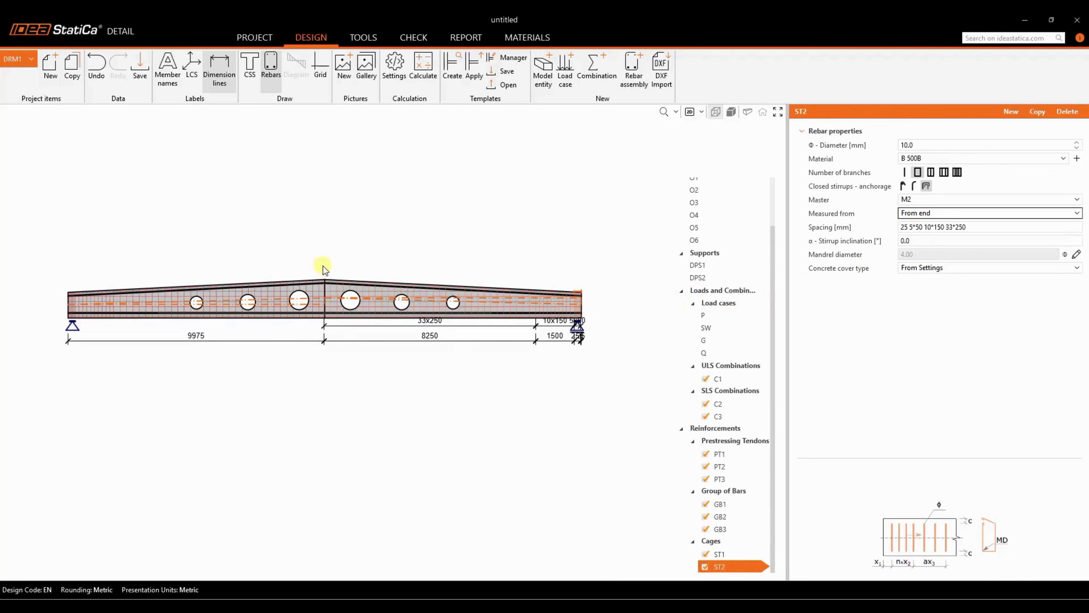
scroll(324, 269, up, 6)
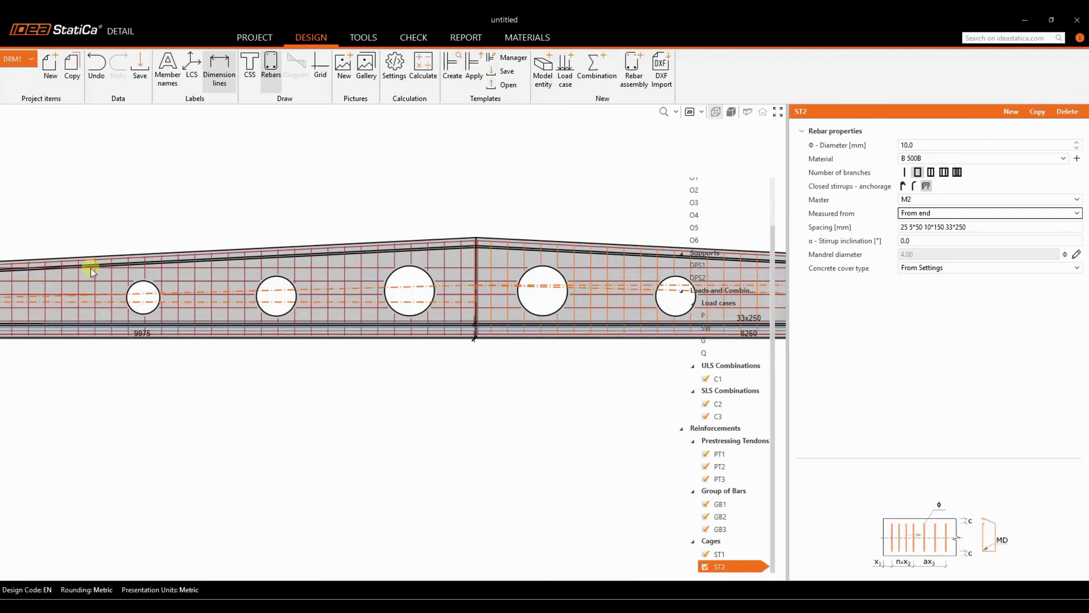
Add an Around opening reinforcement cage for the beam's trimmer bars
scroll(299, 287, down, 5)
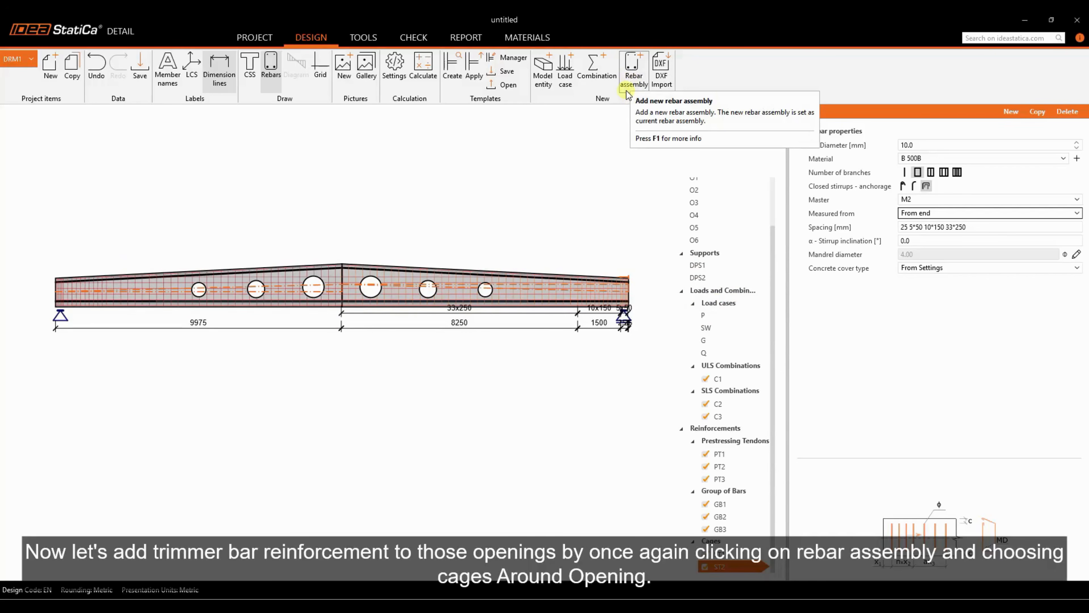
click(632, 71)
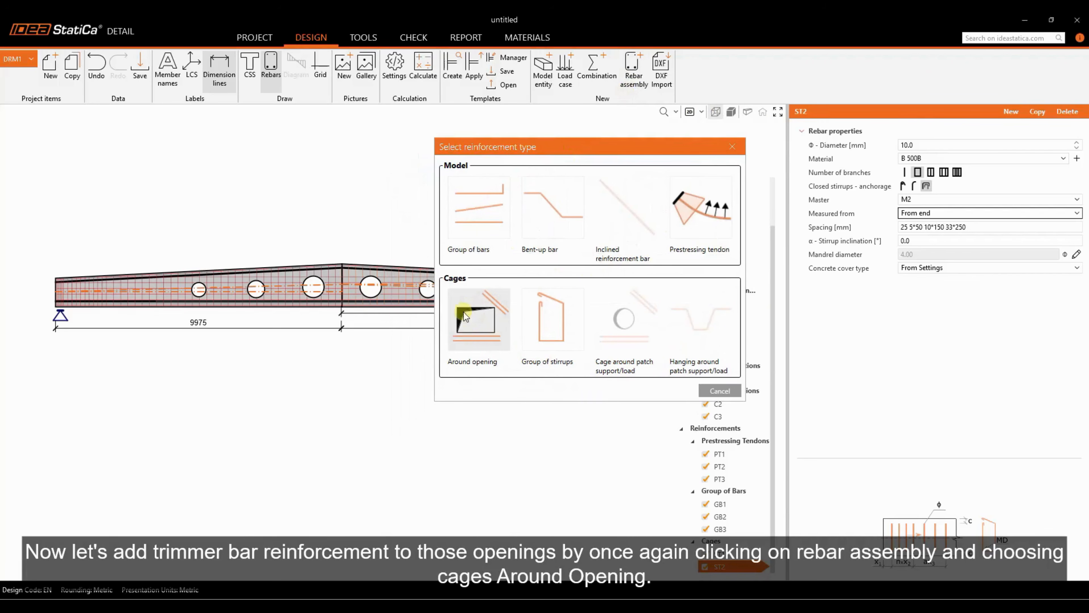
click(466, 342)
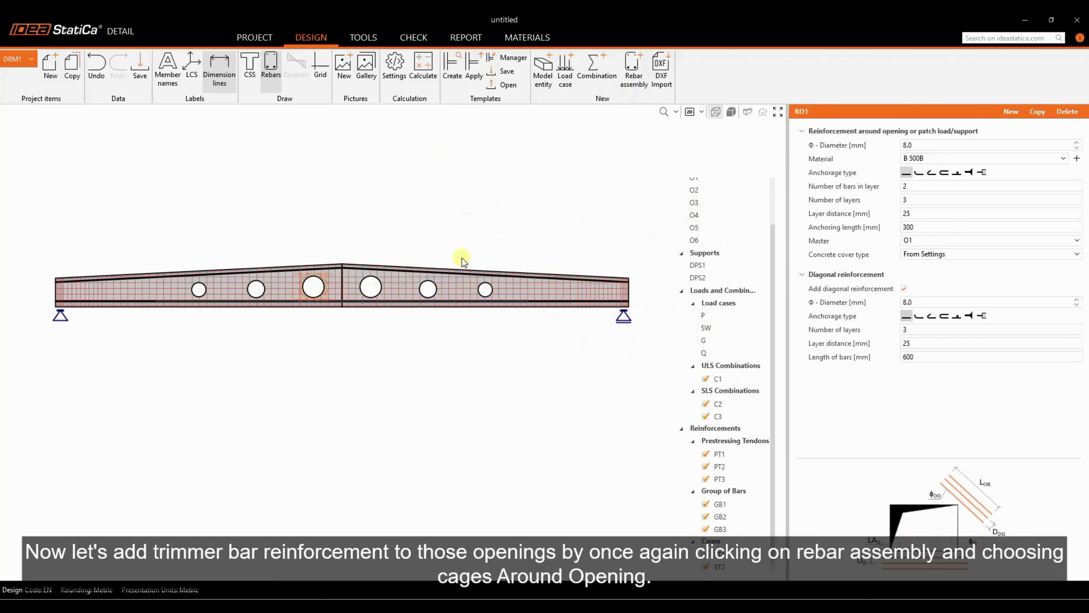
Set the trimmer bars around opening O1 to 2 layers, 50 mm layer distance and 500 mm anchoring length
click(917, 200)
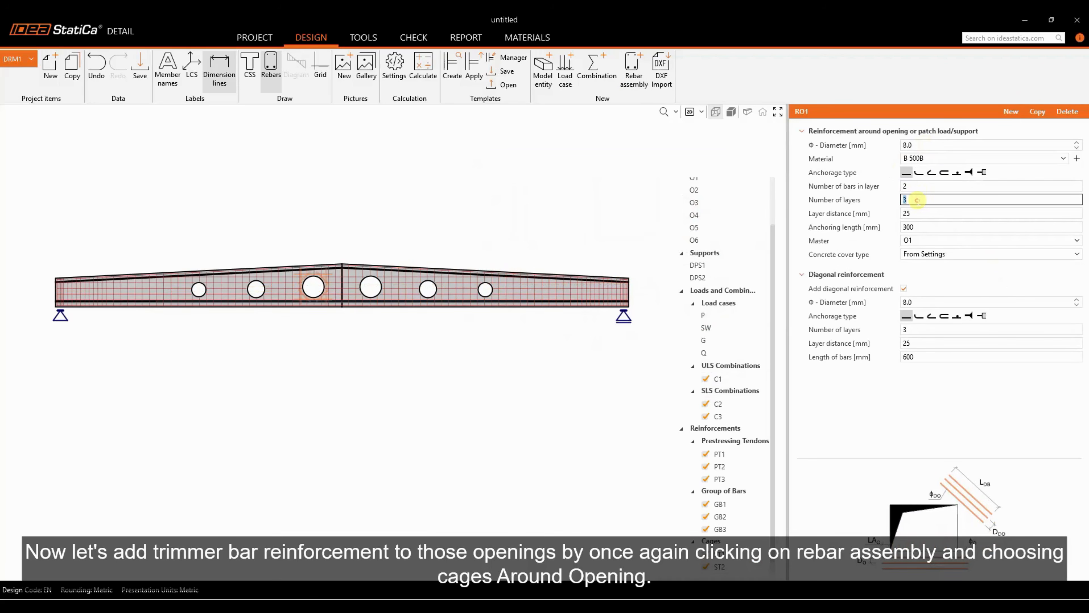
key(Tab)
text(50)
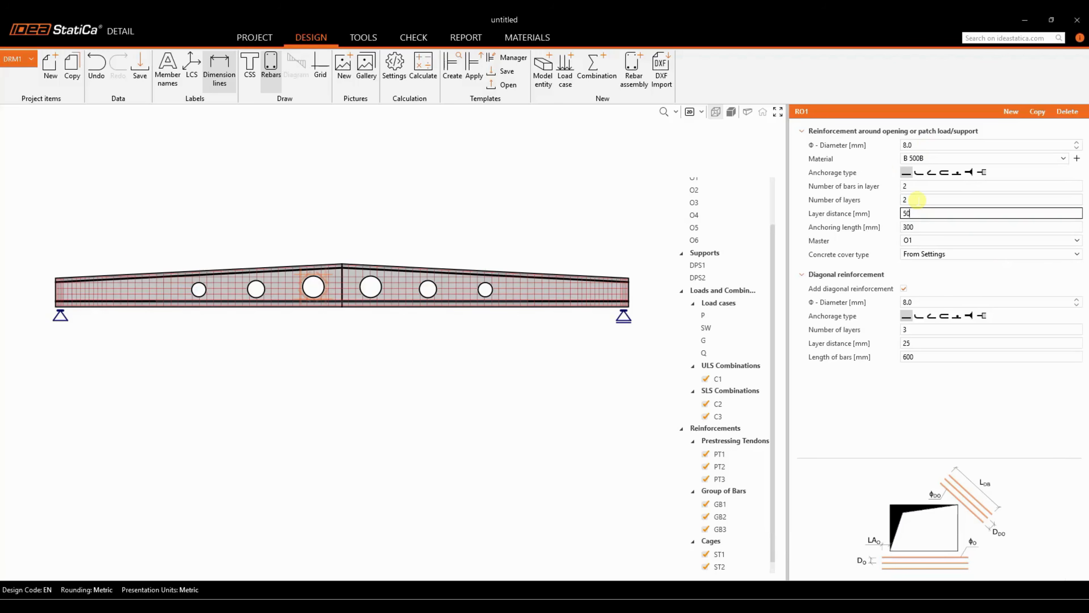
key(Tab)
text(5)
key(Tab)
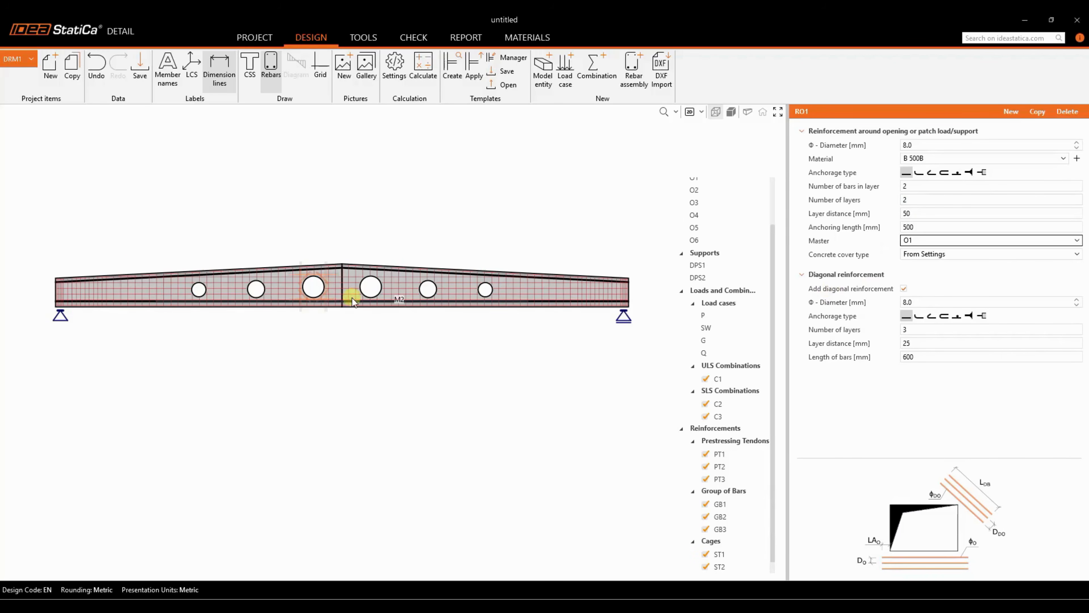
scroll(352, 292, up, 5)
middle_drag(442, 270, 327, 271)
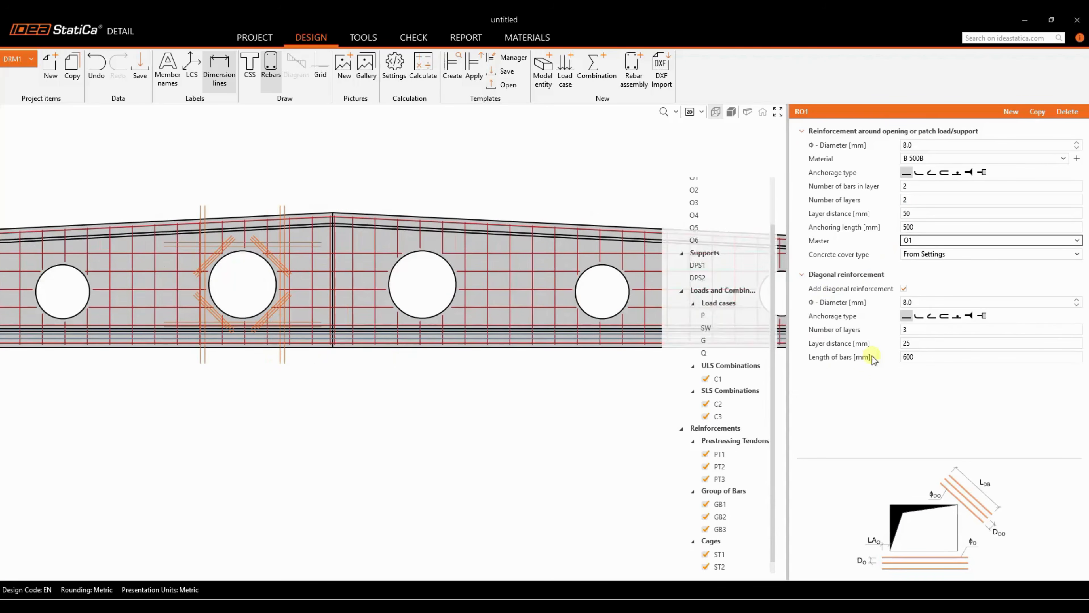
Set the diagonal reinforcement at opening O1 to 2 layers, 50 mm layer distance and 1200 mm bar length
click(917, 330)
key(Tab)
scroll(288, 319, up, 2)
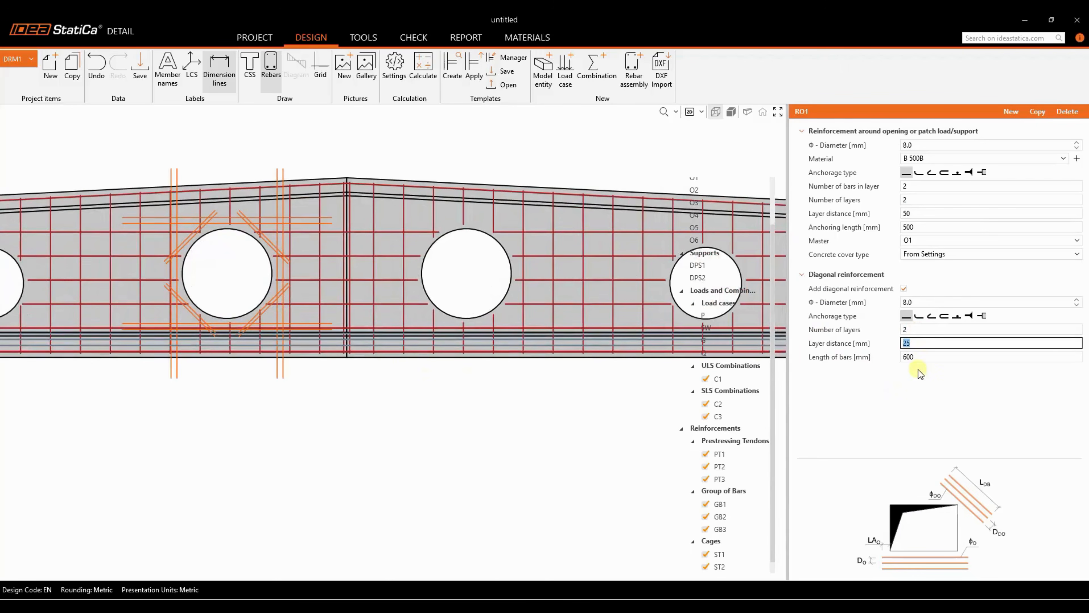
text(50)
key(Tab)
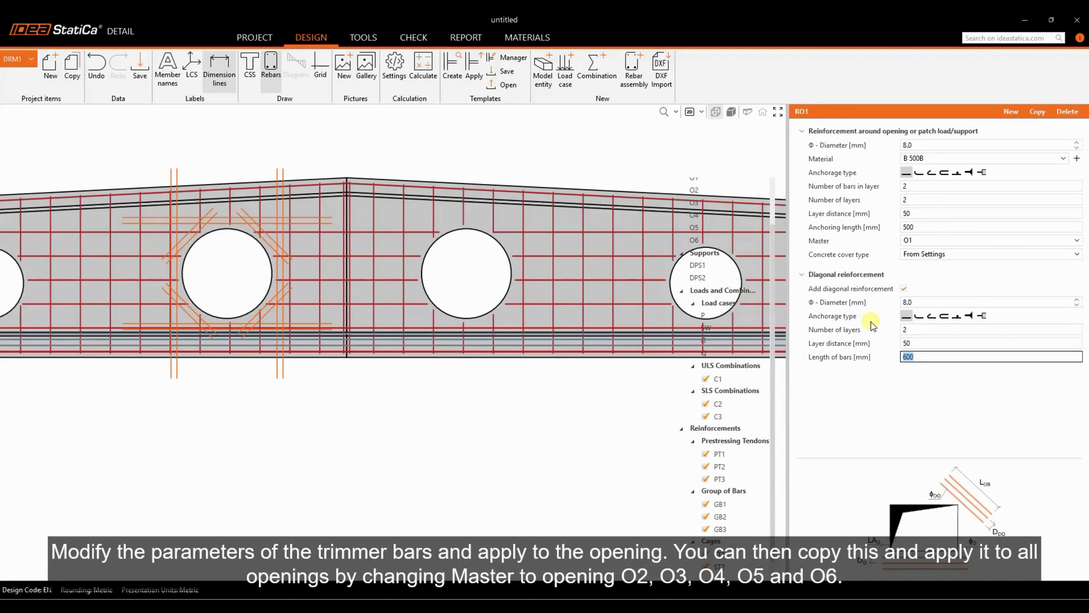
text(1200)
key(Tab)
scroll(275, 275, down, 6)
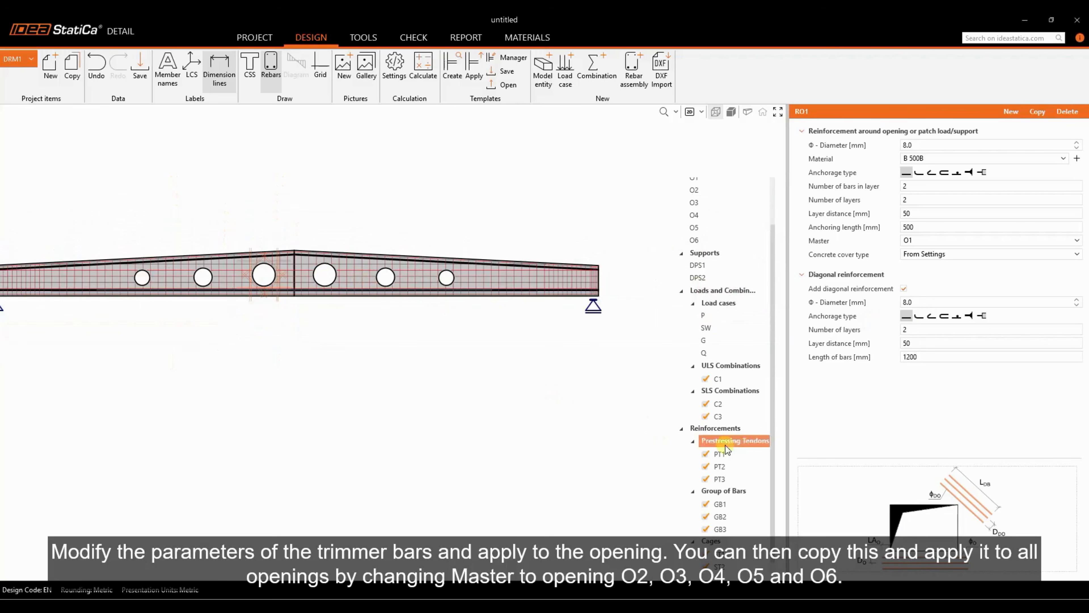
Copy the opening reinforcement twice, assigning the copies to master openings O2 and O3
scroll(722, 448, down, 1)
middle_drag(535, 275, 552, 275)
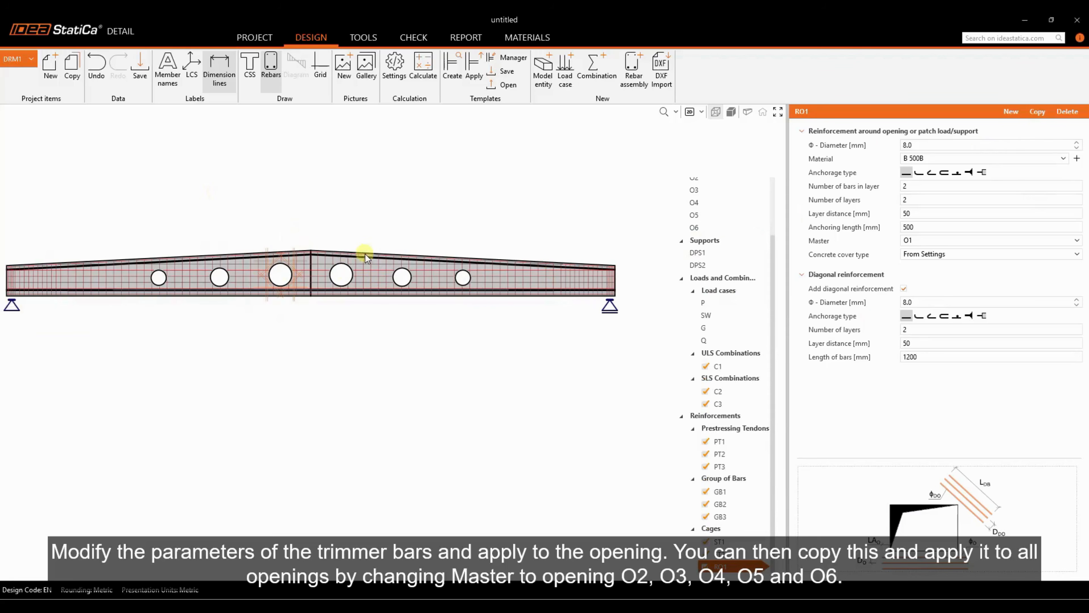
middle_drag(365, 258, 379, 283)
click(1038, 112)
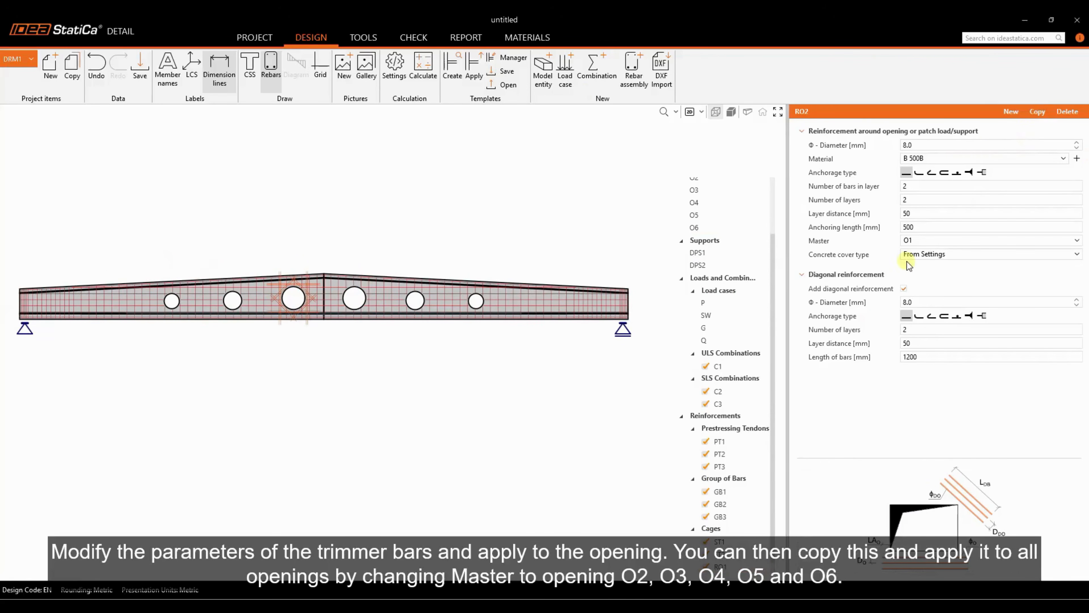
click(917, 241)
click(912, 270)
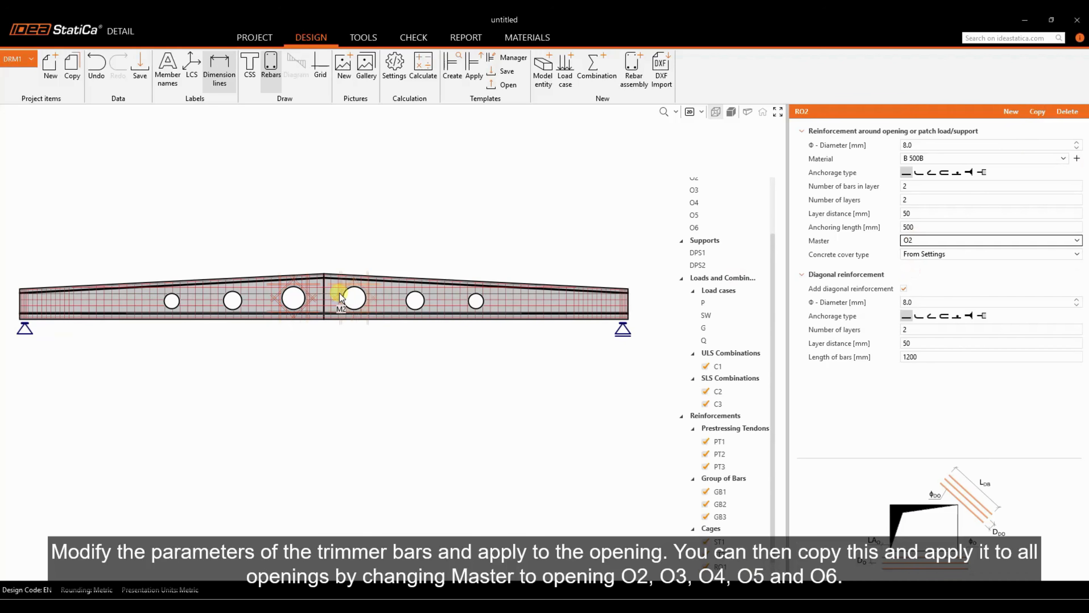
scroll(340, 296, up, 1)
click(1038, 112)
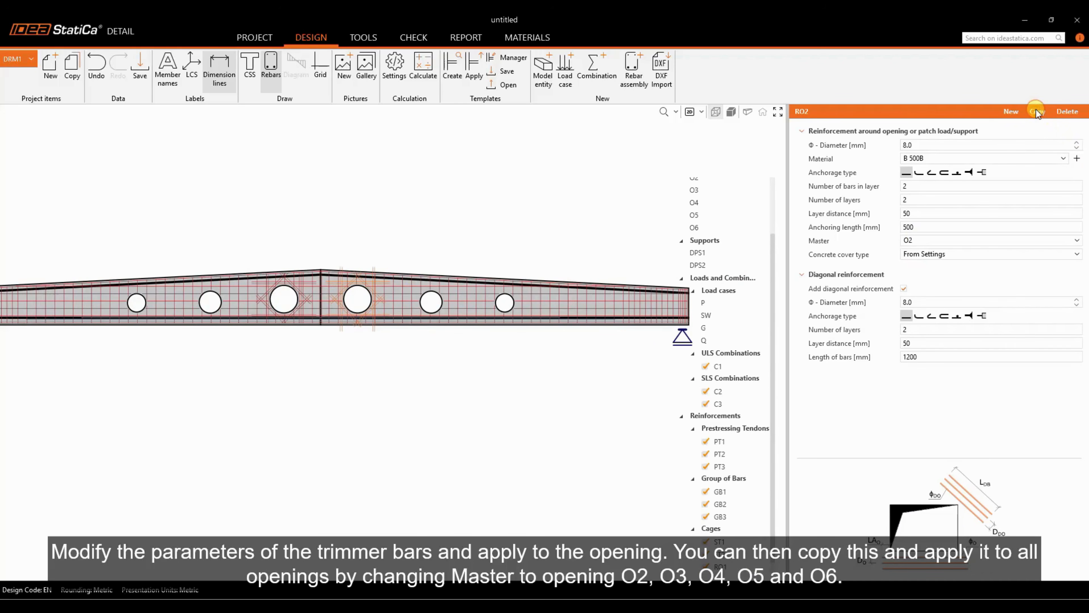
click(925, 241)
click(913, 283)
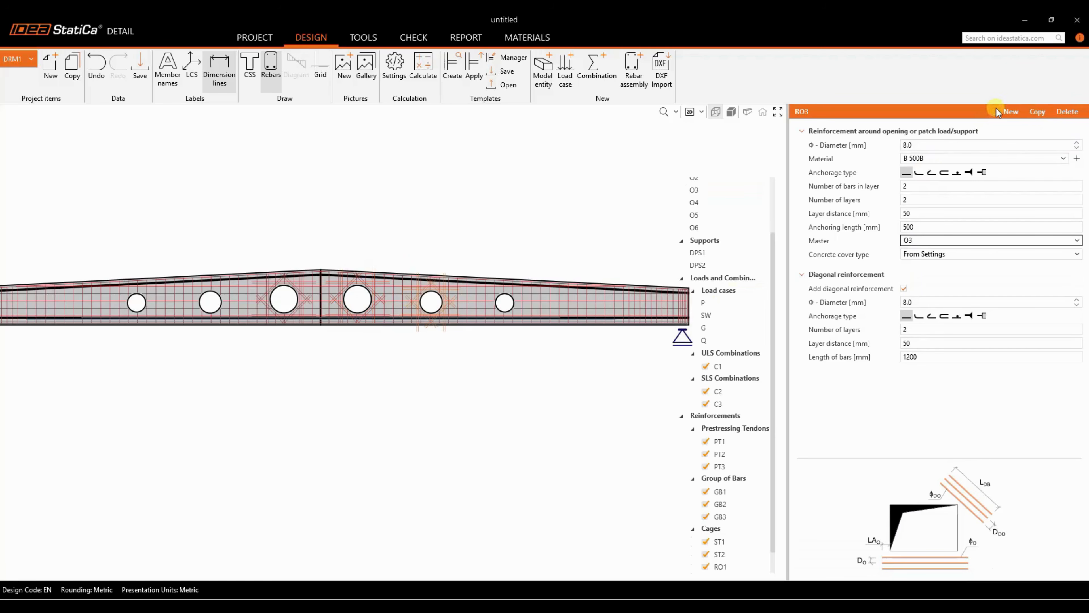
Make two more copies of the opening reinforcement, with O4 and O5 as their master openings
click(1038, 112)
click(921, 243)
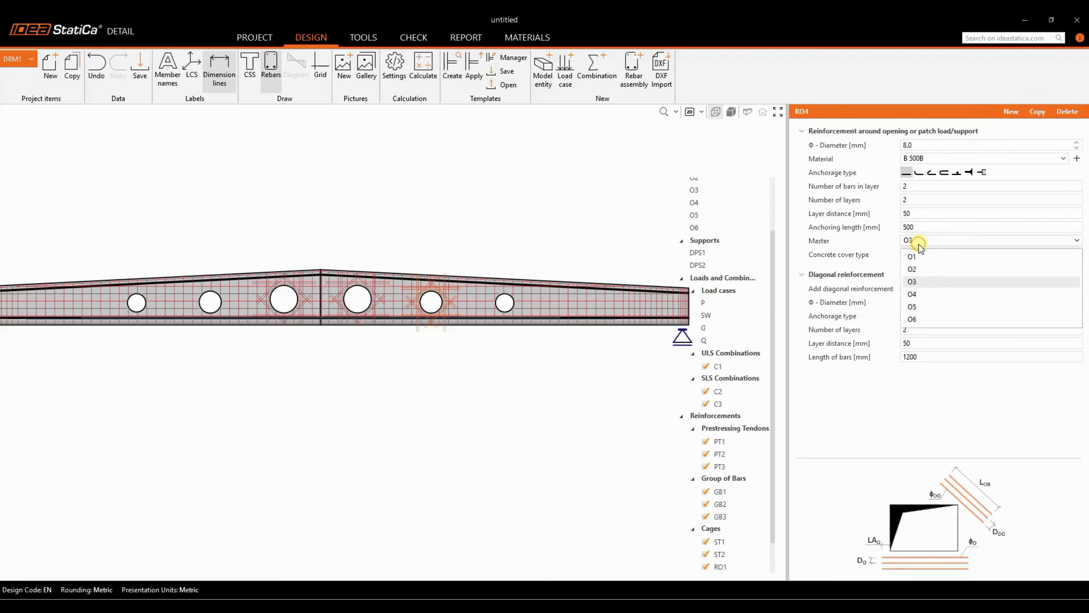
click(913, 295)
click(1038, 111)
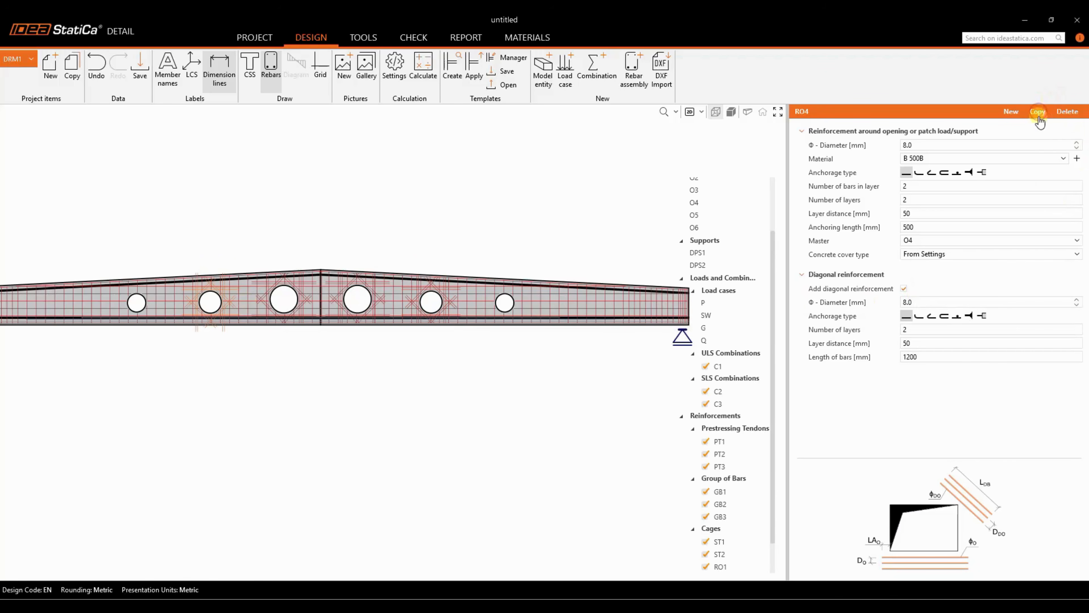
click(909, 241)
click(913, 306)
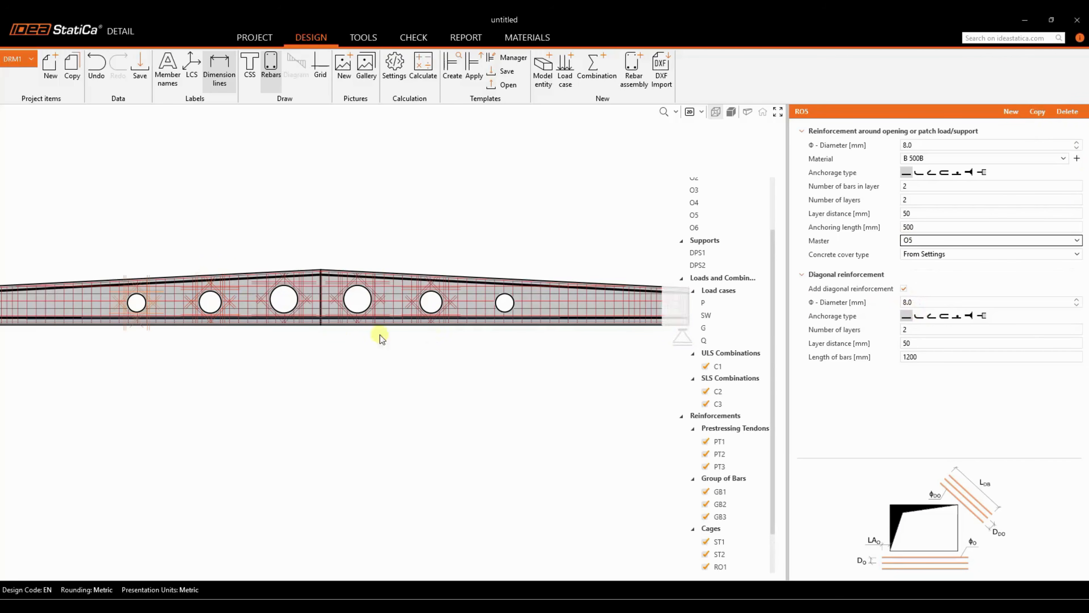
Copy the opening reinforcement once more and assign it to master opening O6
click(1037, 113)
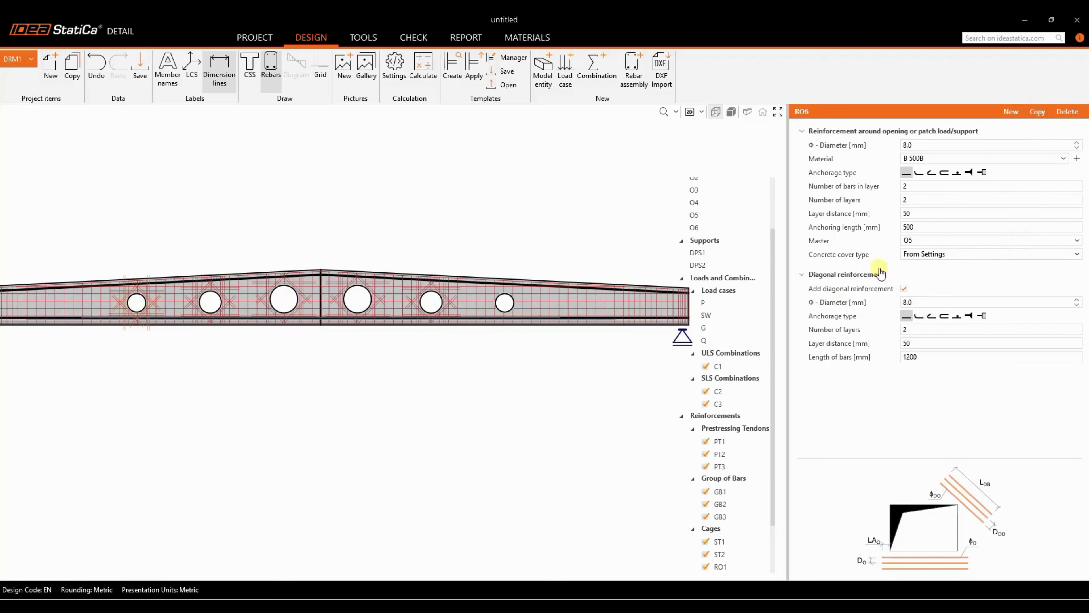
click(905, 242)
click(914, 319)
Run the calculation of the fully reinforced beam
scroll(519, 283, down, 3)
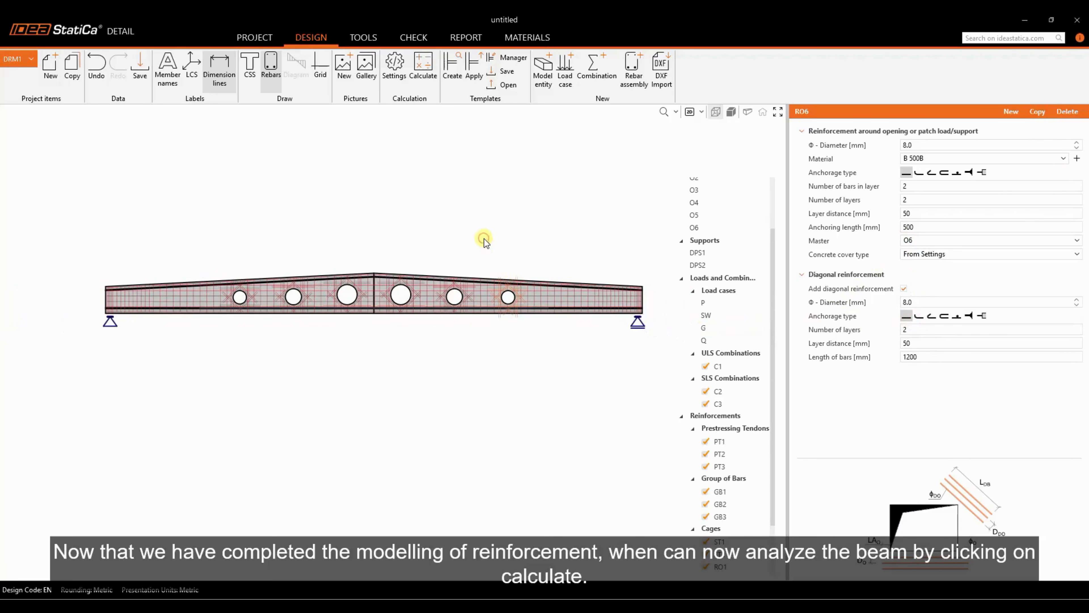
scroll(483, 238, down, 2)
middle_drag(455, 236, 429, 240)
scroll(415, 236, up, 1)
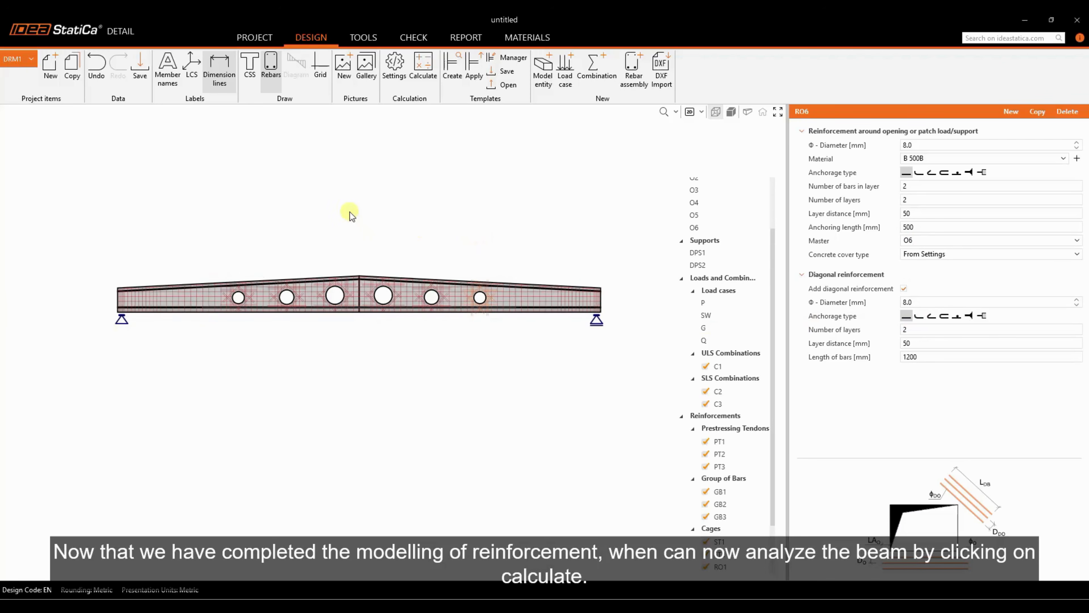
scroll(350, 212, up, 2)
mouse_move(352, 203)
middle_down()
mouse_move(310, 206)
mouse_move(349, 216)
middle_up()
scroll(336, 217, up, 1)
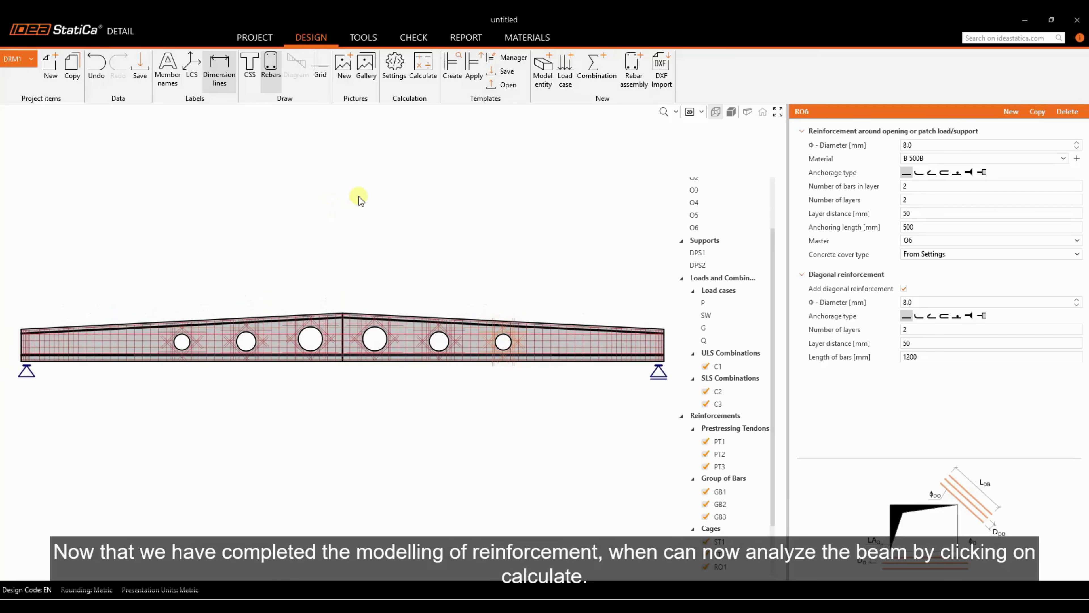
scroll(783, 381, down, 3)
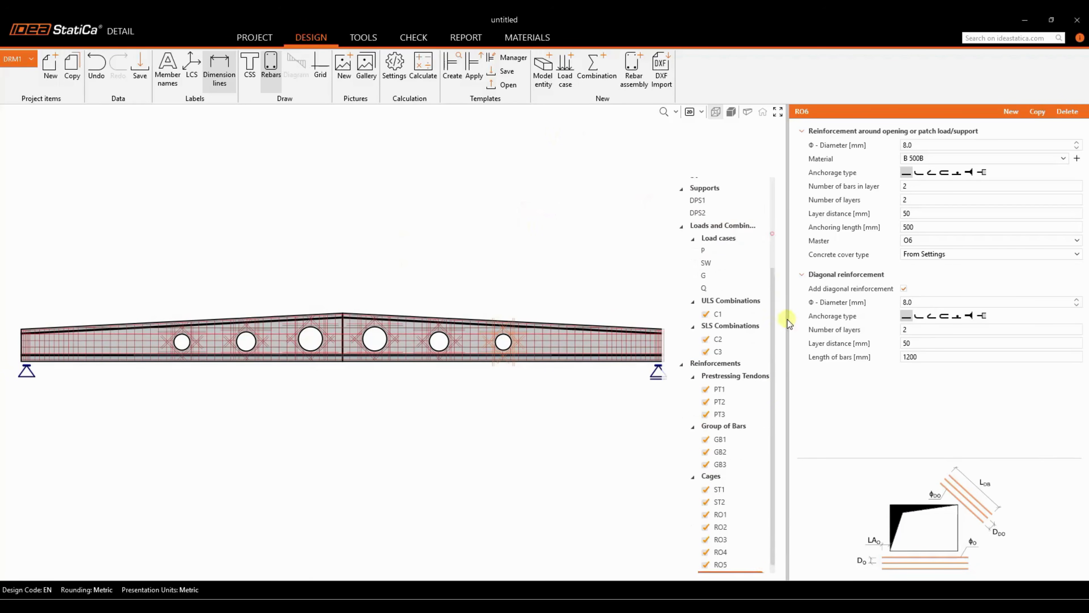
click(426, 86)
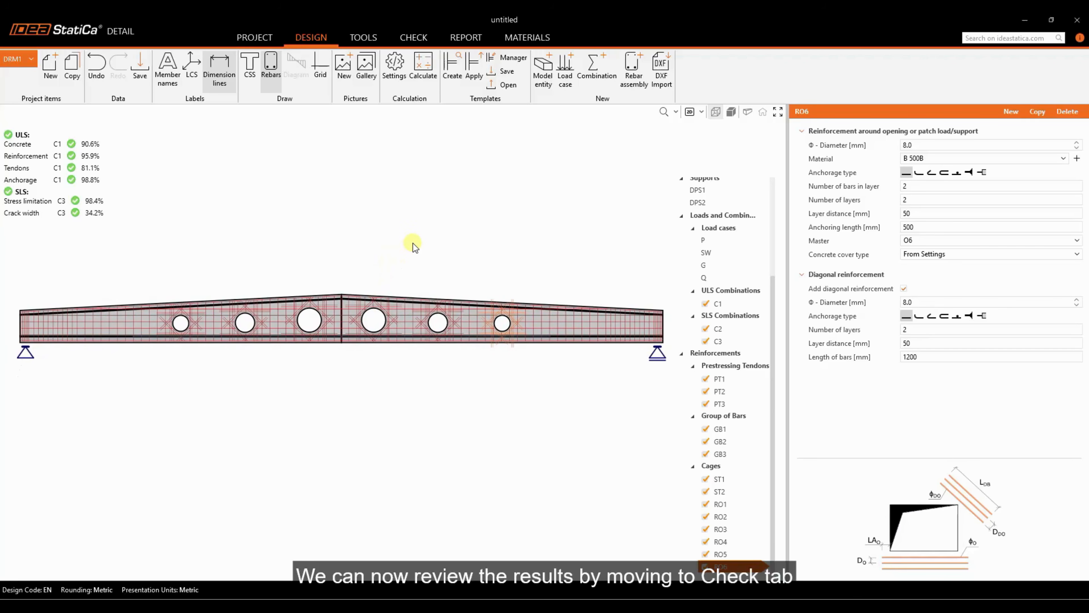
Review the code-check summary and the ULS strength results for the concrete
scroll(412, 254, down, 1)
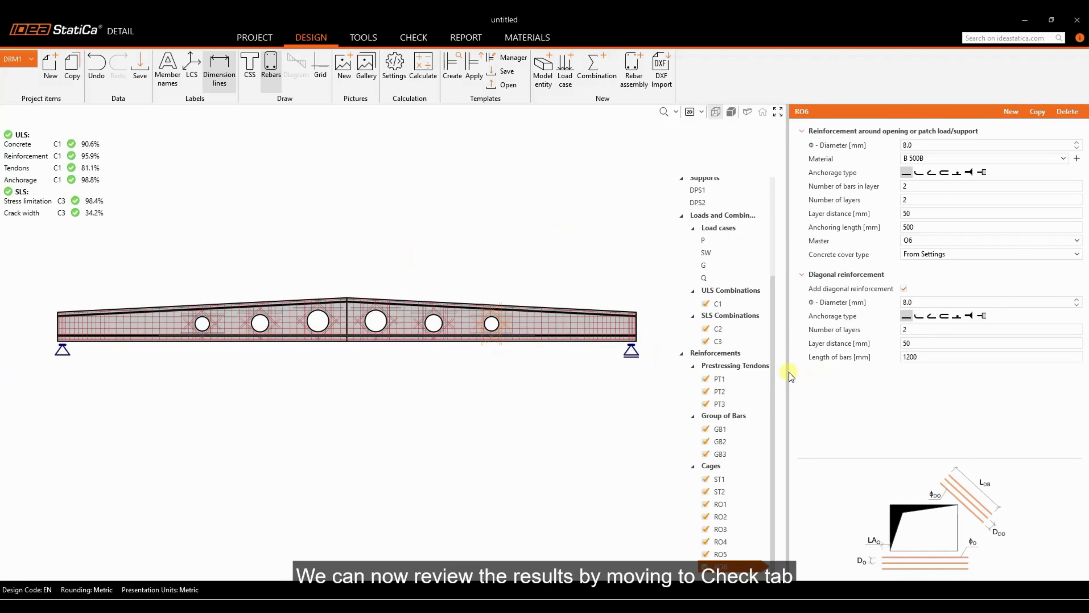
middle_drag(392, 192, 398, 201)
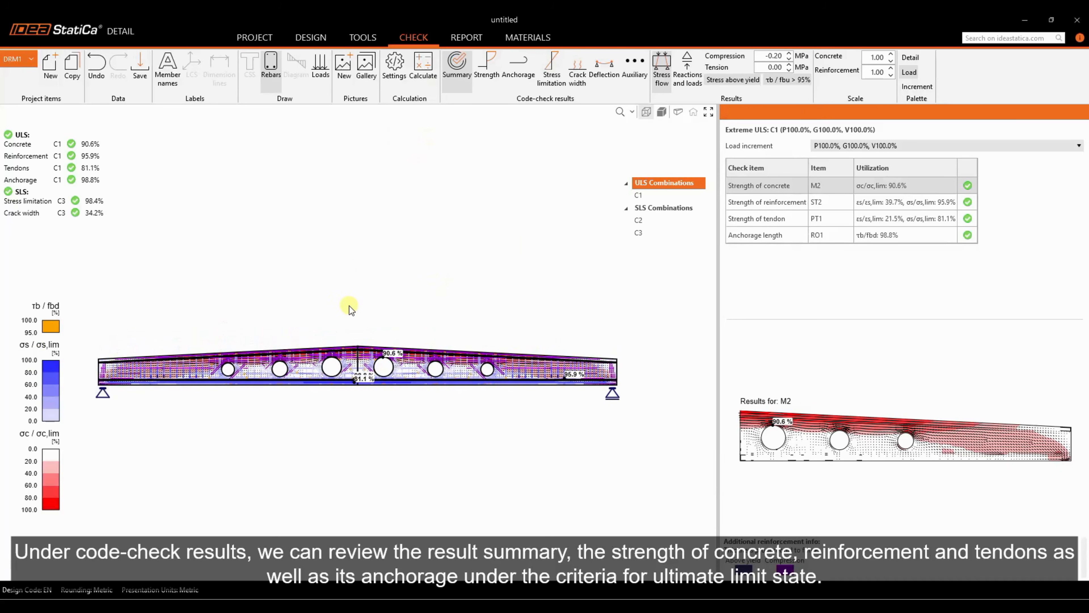
click(487, 68)
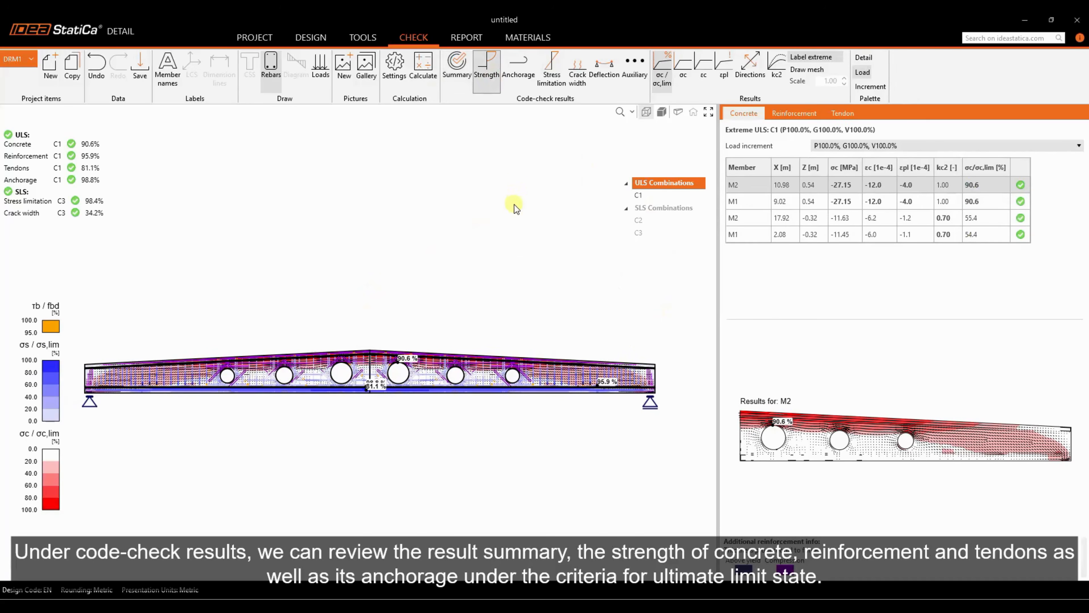
Examine the ULS stress σs in the reinforcement with the result scale set to 2.00
click(793, 113)
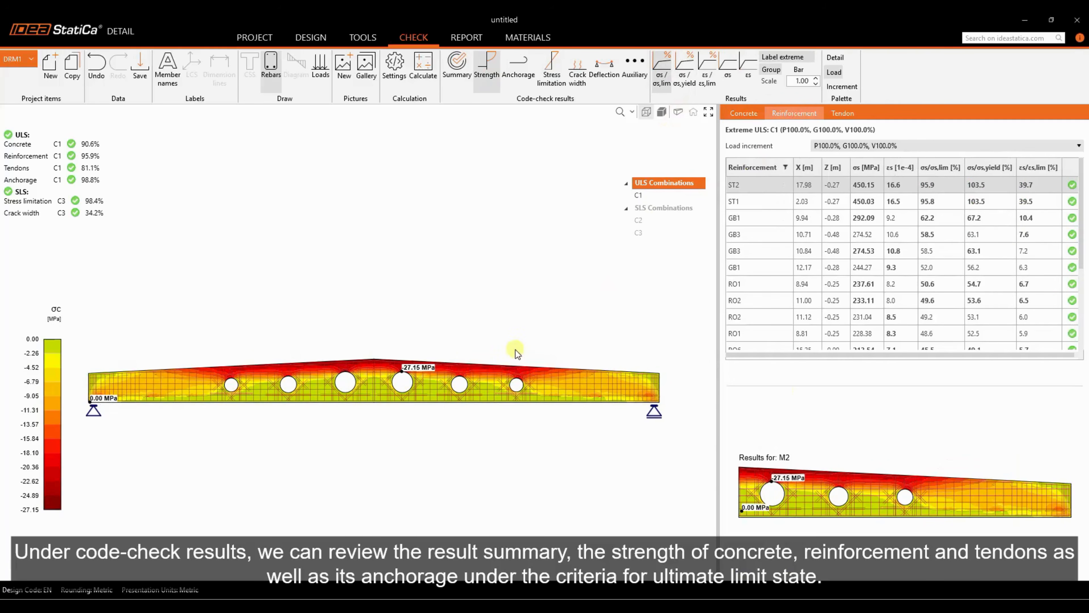
drag(718, 317, 680, 317)
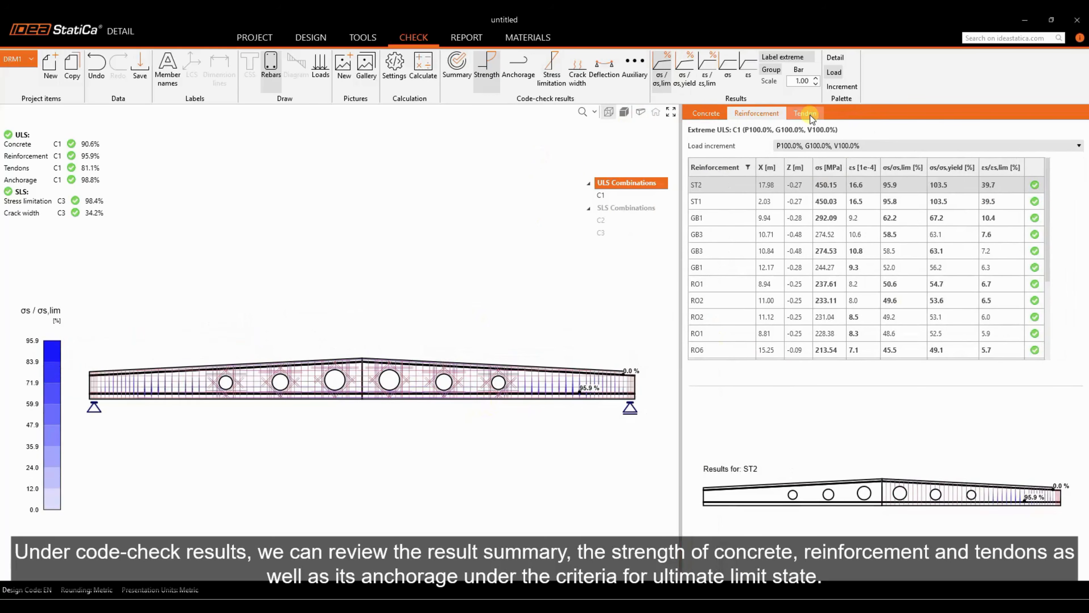
click(728, 68)
scroll(383, 312, up, 2)
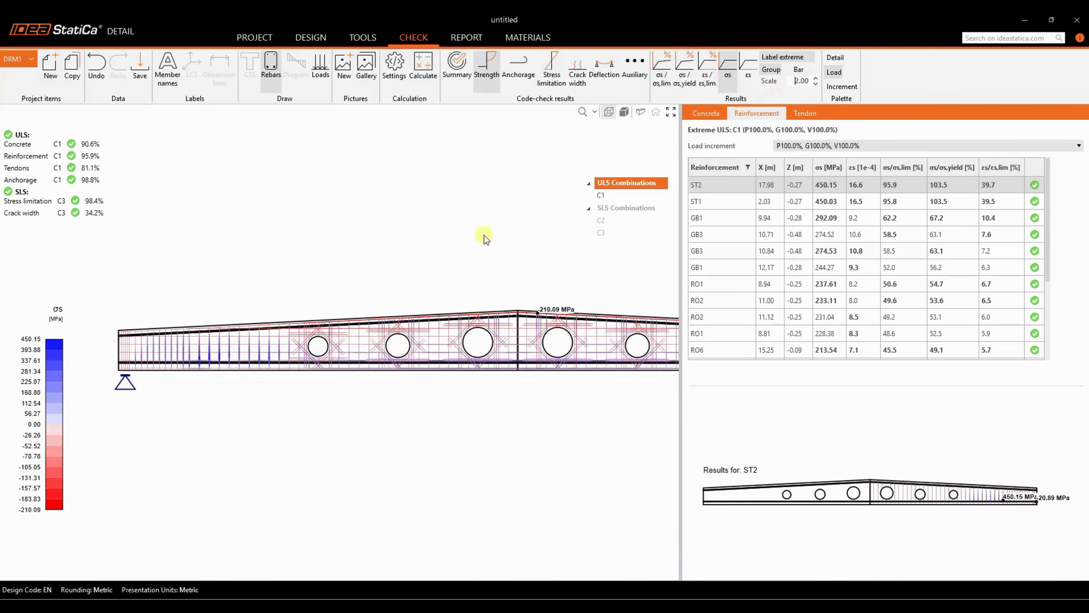
scroll(450, 307, down, 3)
Examine the ULS stress σp in the prestressing tendons along the beam
click(805, 113)
scroll(364, 303, up, 1)
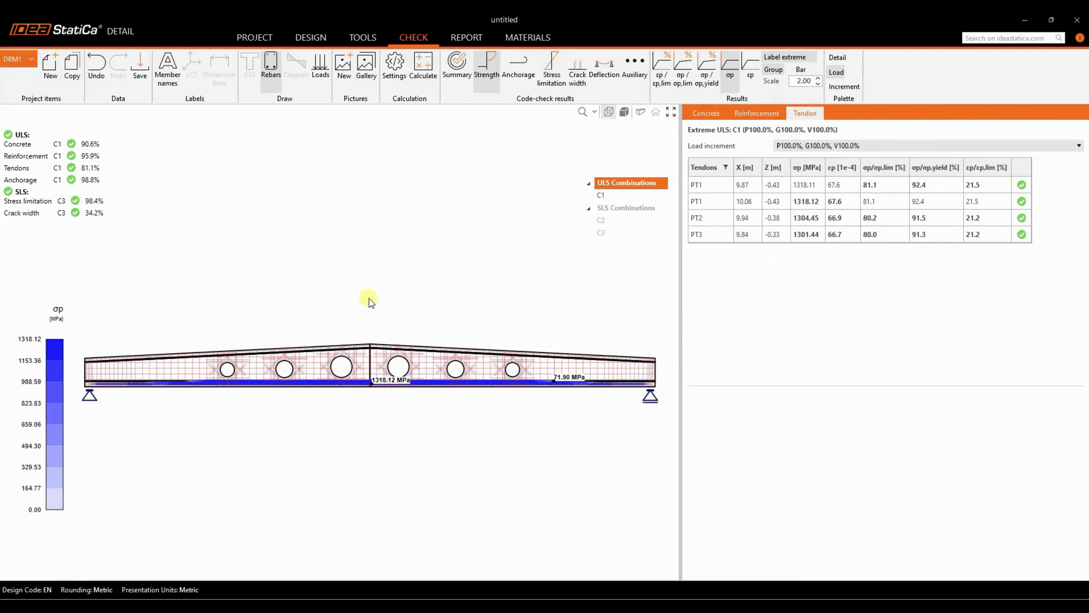
middle_drag(369, 299, 365, 306)
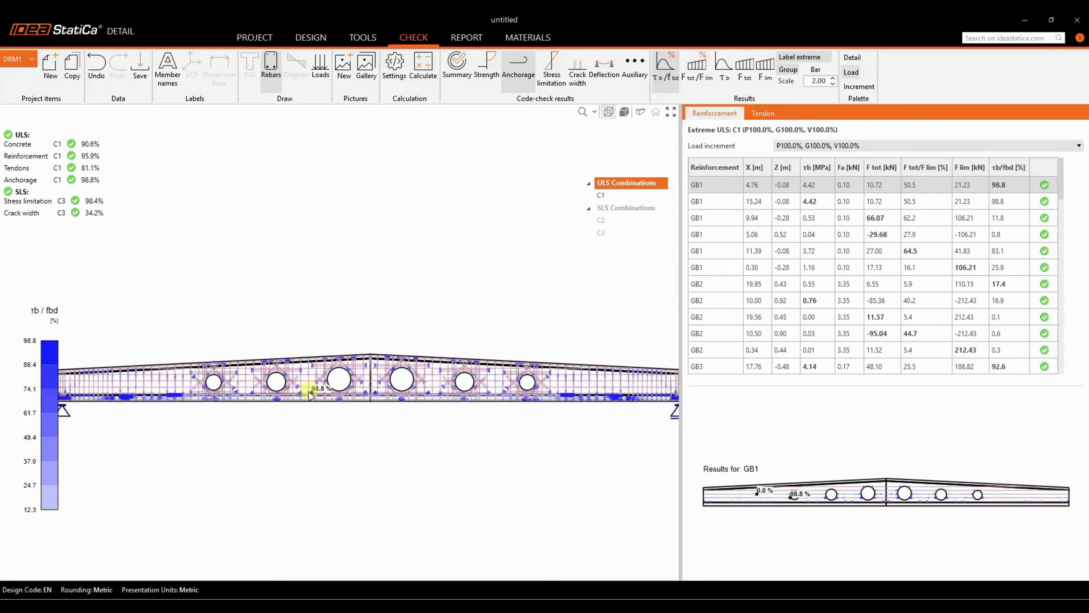
Review the ULS anchorage results for the reinforcement bars and the tendons
scroll(312, 388, up, 2)
middle_drag(326, 392, 502, 394)
scroll(428, 386, down, 2)
click(762, 113)
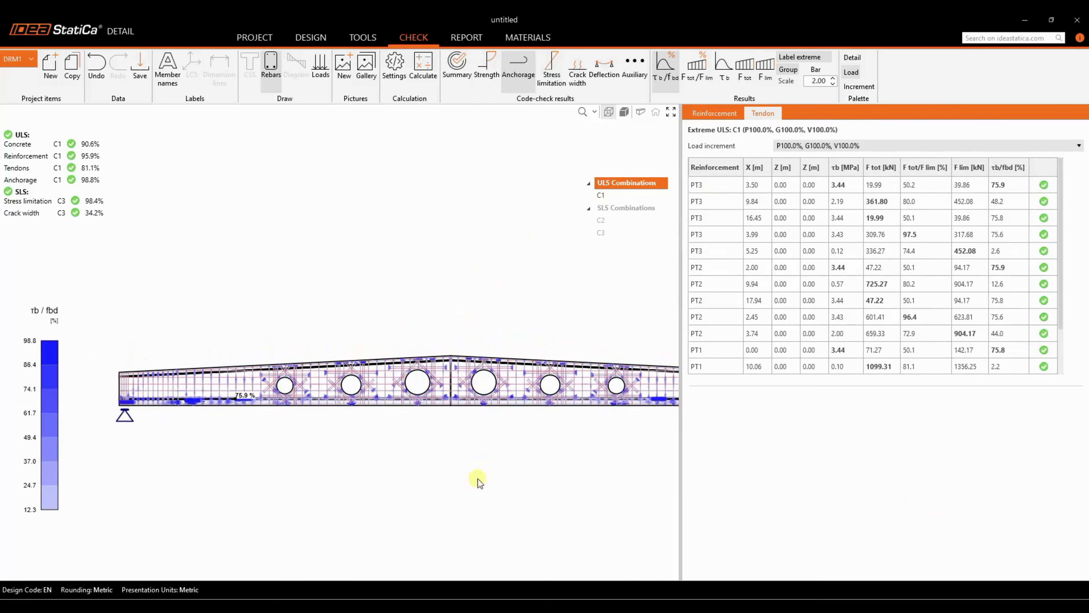
Examine the SLS stress limitation results for the concrete
scroll(319, 300, down, 4)
middle_drag(509, 312, 464, 323)
scroll(384, 302, up, 2)
click(557, 80)
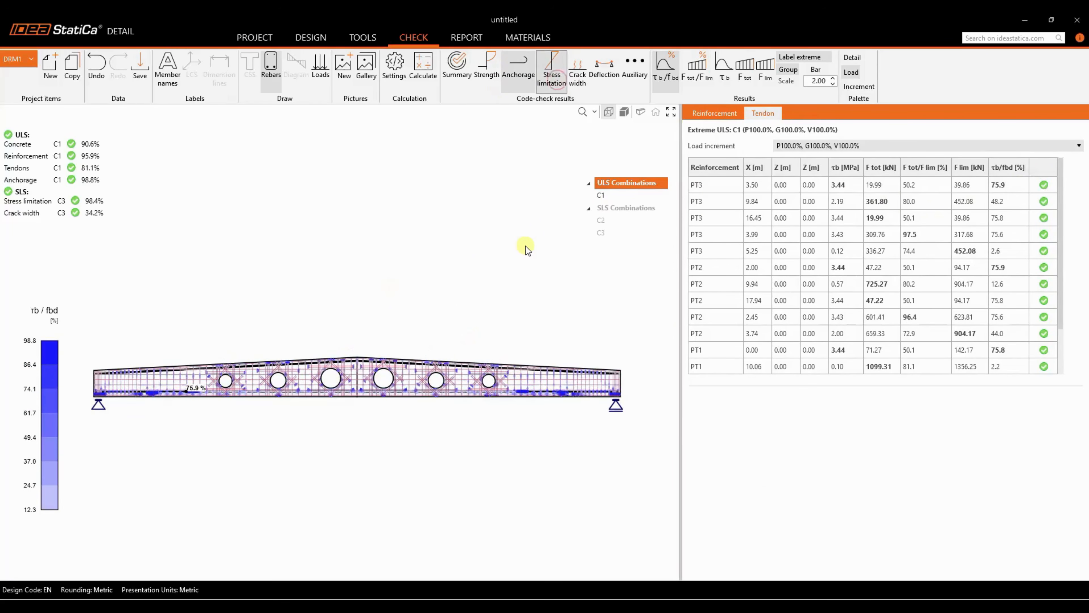
scroll(469, 304, up, 5)
scroll(371, 369, down, 5)
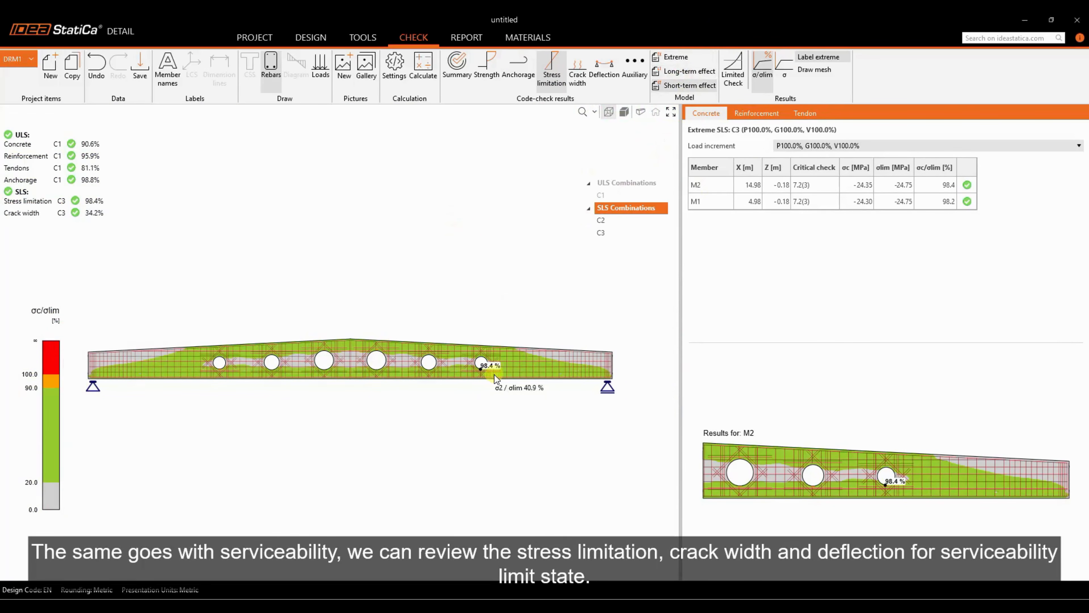
Examine the SLS crack width results in the reinforcement along the beam and around the openings
click(578, 71)
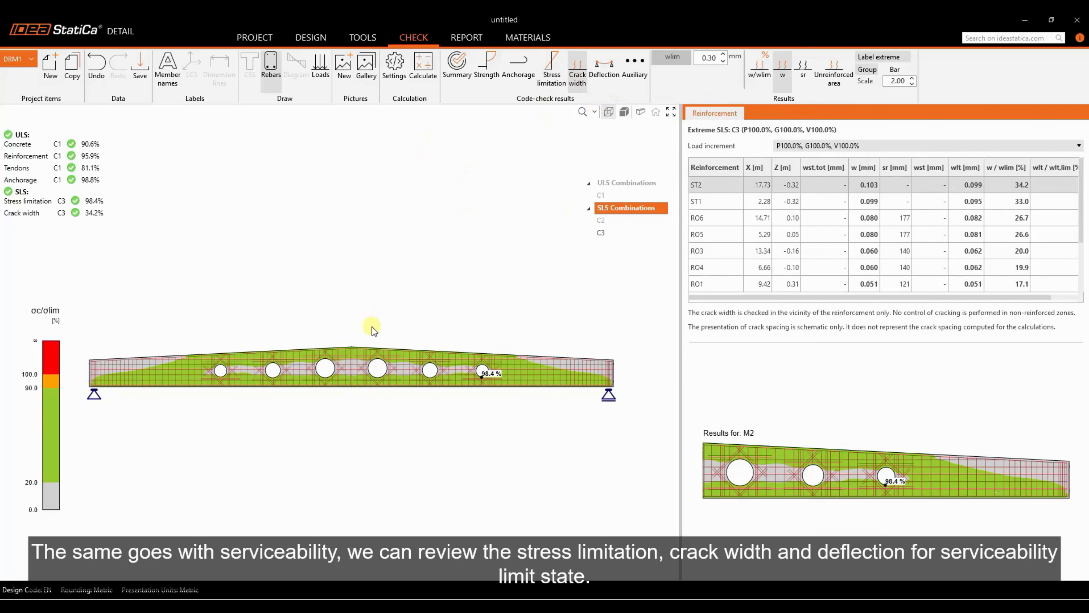
scroll(580, 379, up, 3)
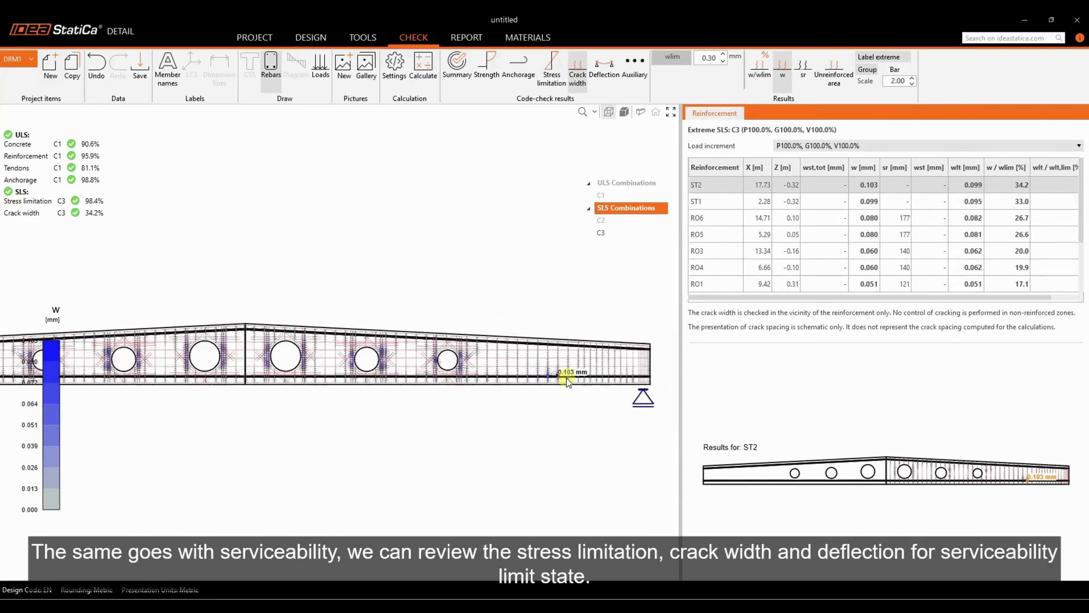
scroll(567, 378, down, 4)
scroll(412, 368, up, 7)
scroll(253, 342, down, 3)
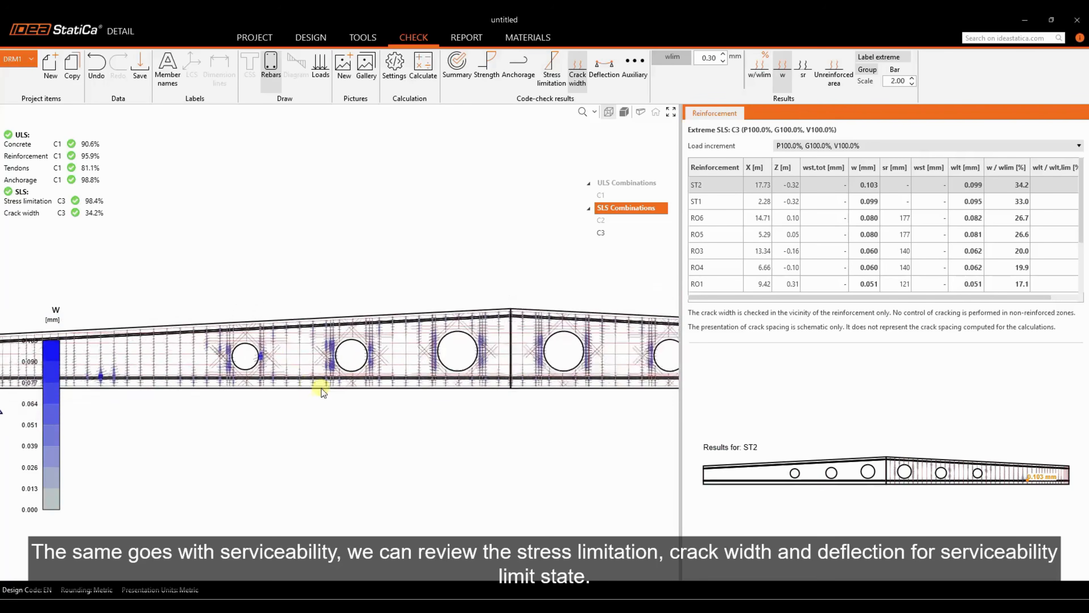
scroll(321, 388, down, 3)
Enable the SLS total deflection check with a 20.00 mm limit and show the deformed shape for load increment P100.0%
click(604, 69)
scroll(370, 350, down, 1)
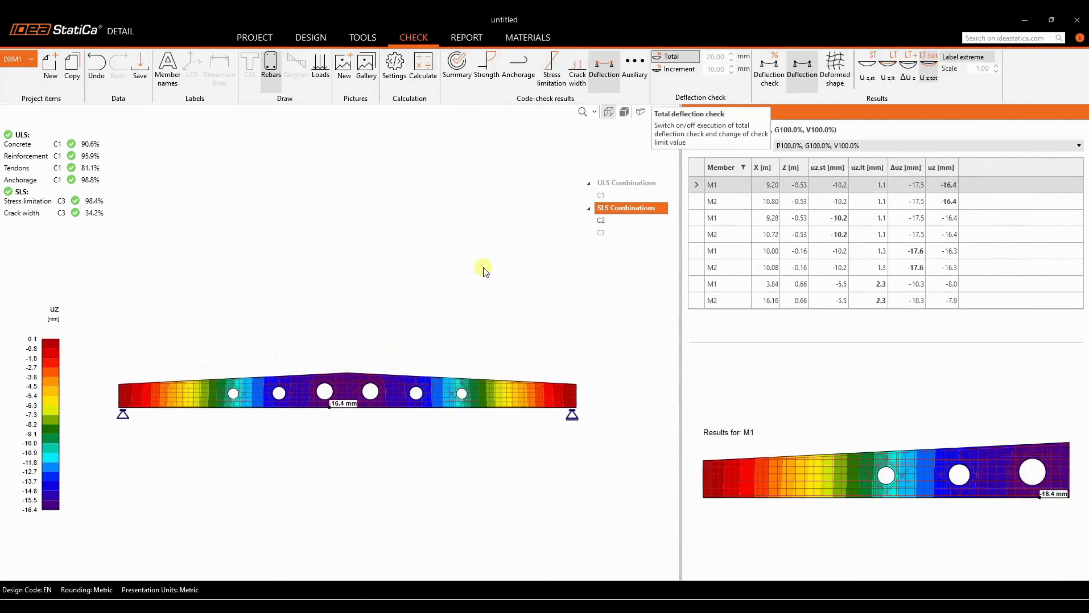
click(675, 57)
click(834, 74)
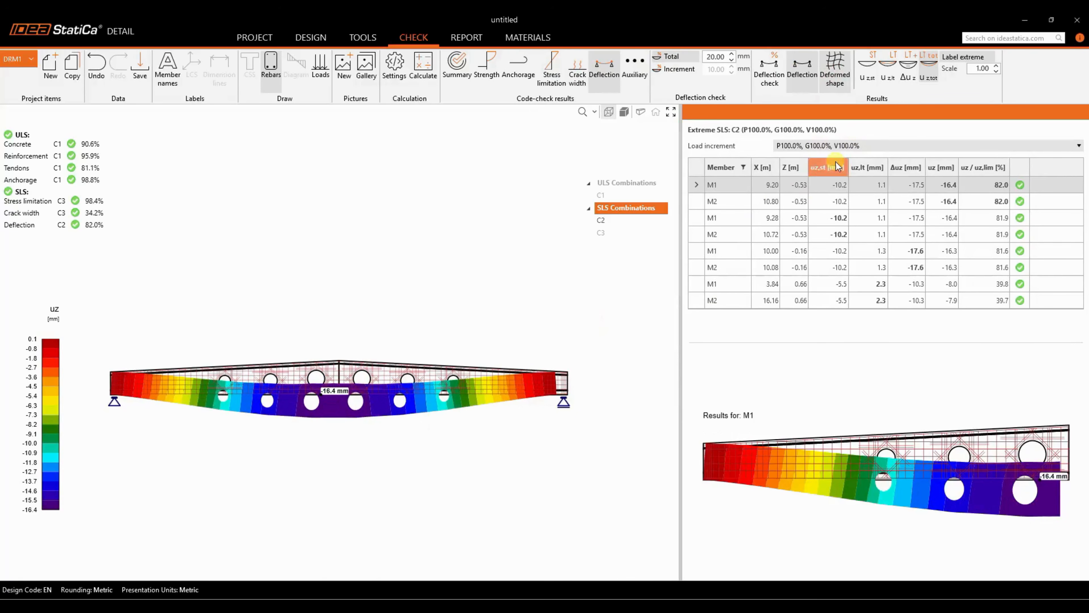
click(821, 146)
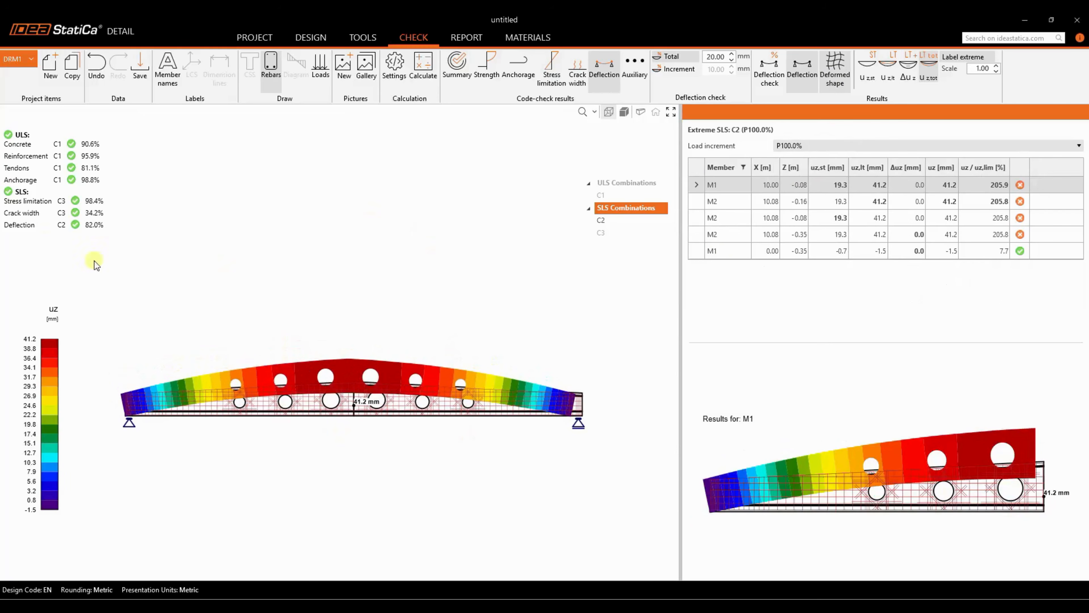
Include the summary brief results in the detailed calculation report and generate it
click(470, 39)
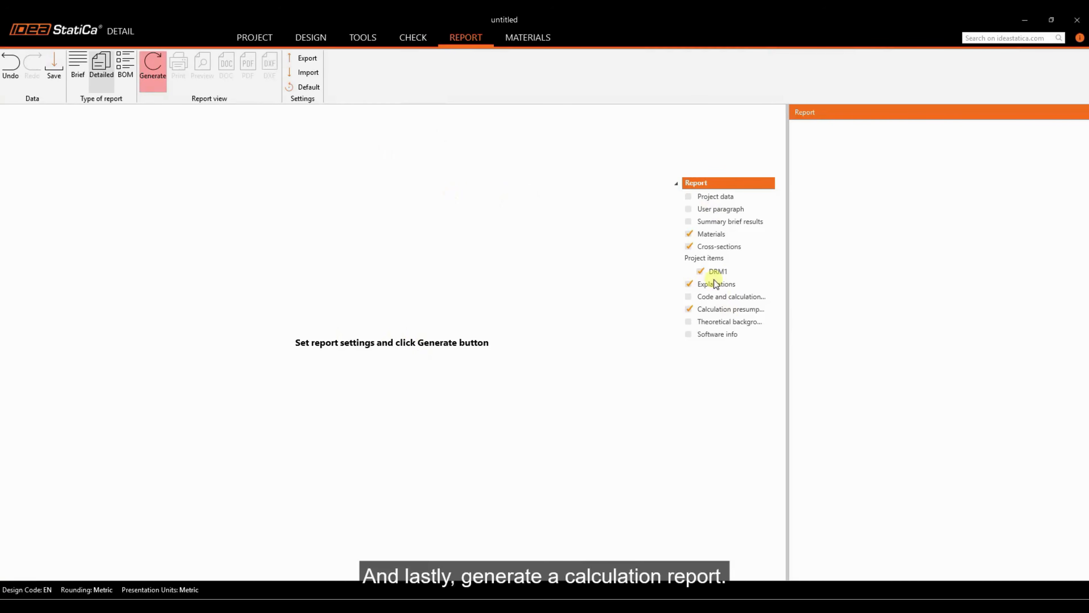
click(689, 222)
click(685, 295)
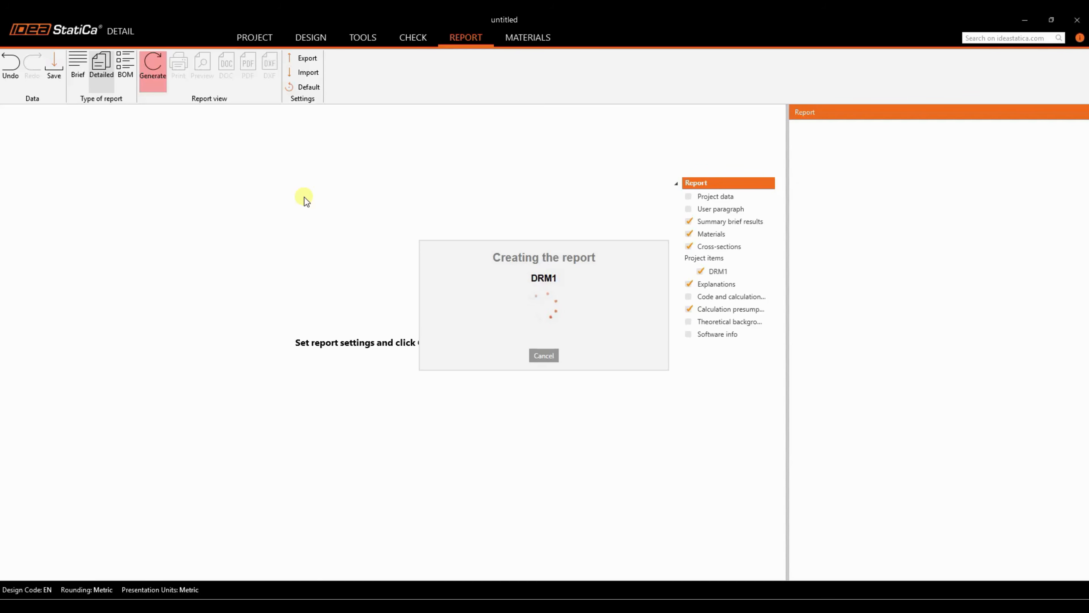
Look through the report's openings, supports, loads, reinforcement scheme, tendons and results overview
scroll(429, 322, down, 20)
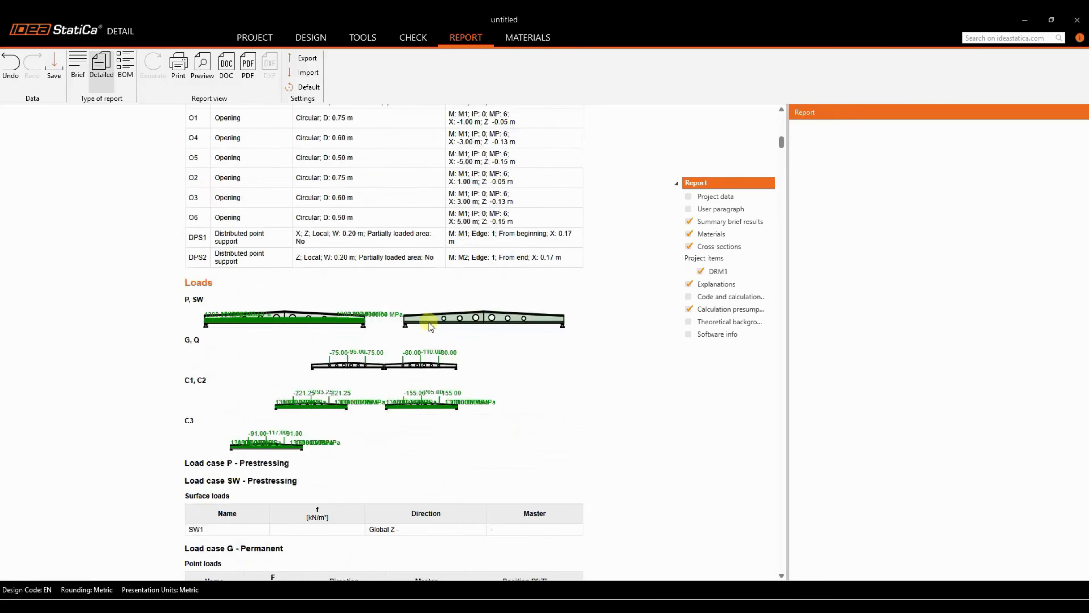
scroll(429, 321, down, 12)
scroll(576, 244, up, 3)
scroll(336, 160, down, 6)
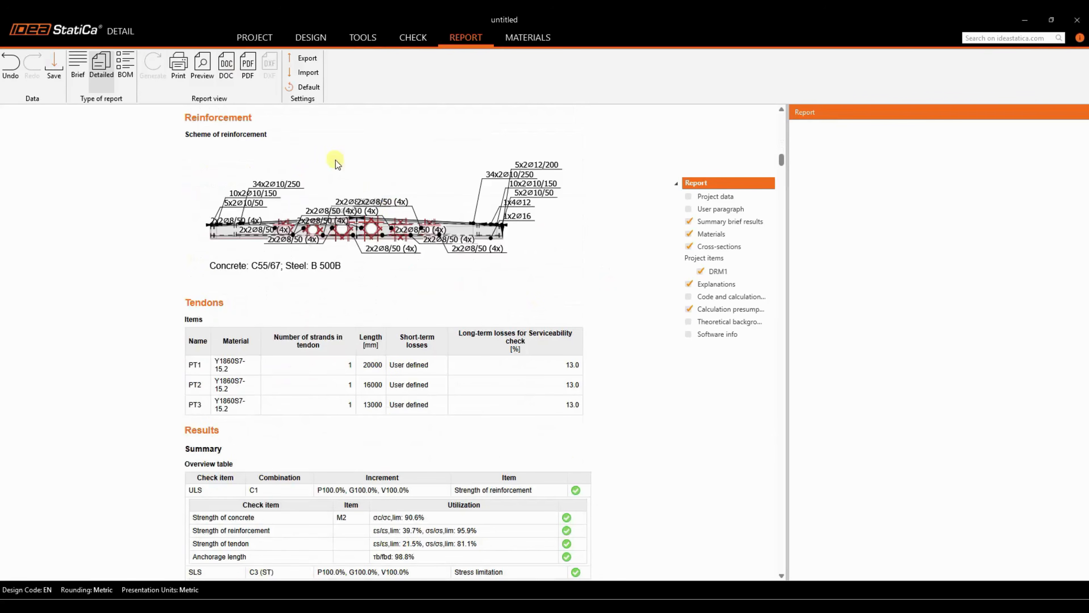
scroll(609, 307, down, 6)
Look through the report's detailed ULS and SLS results and reinforcement bar schedule, and return to the summary at its beginning
scroll(612, 317, down, 20)
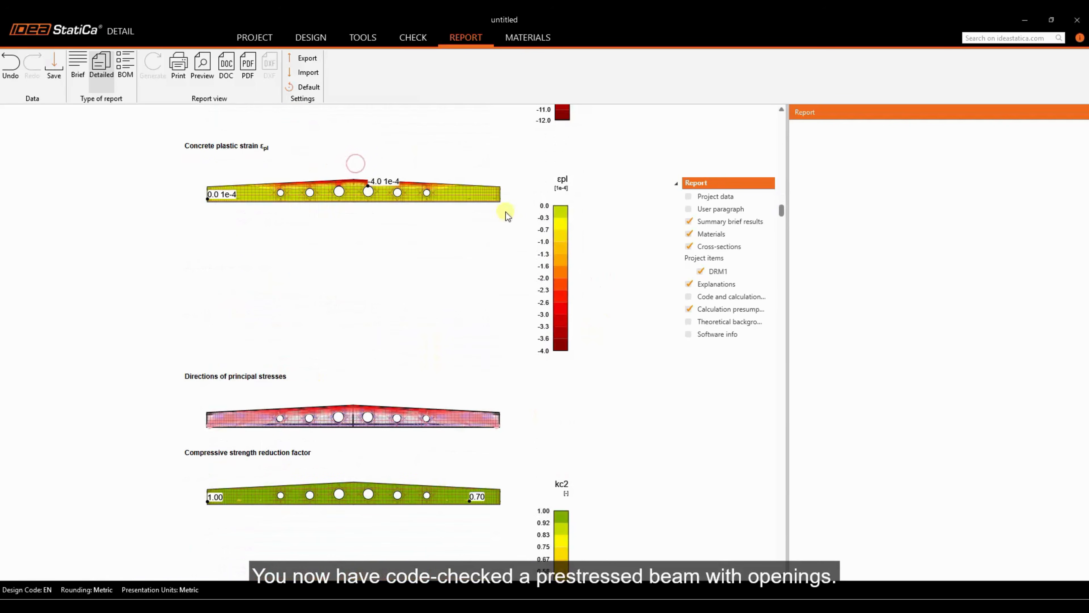
scroll(605, 311, down, 20)
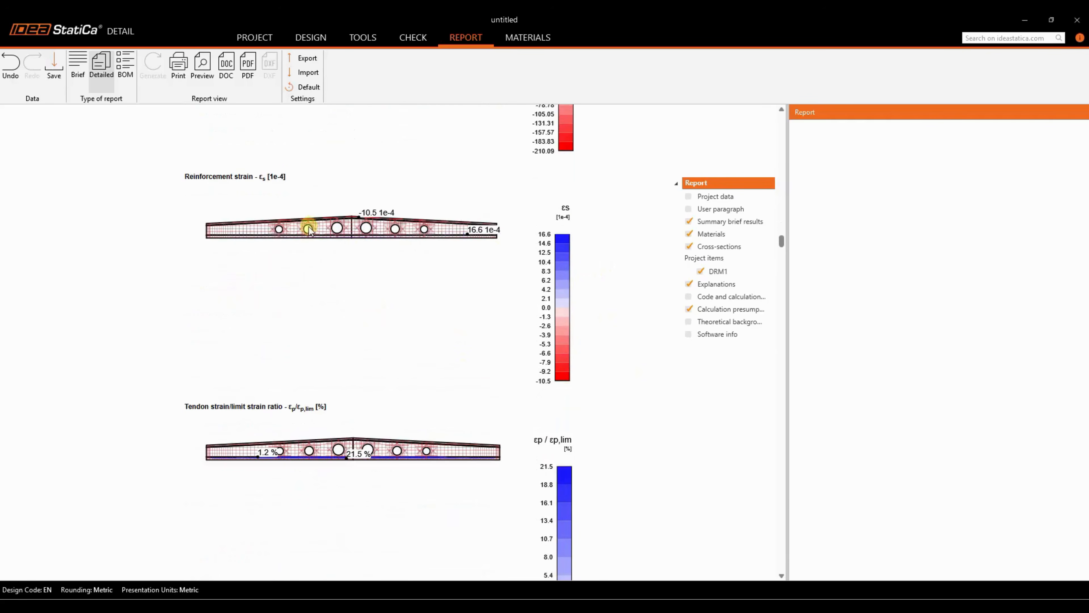
scroll(308, 229, down, 14)
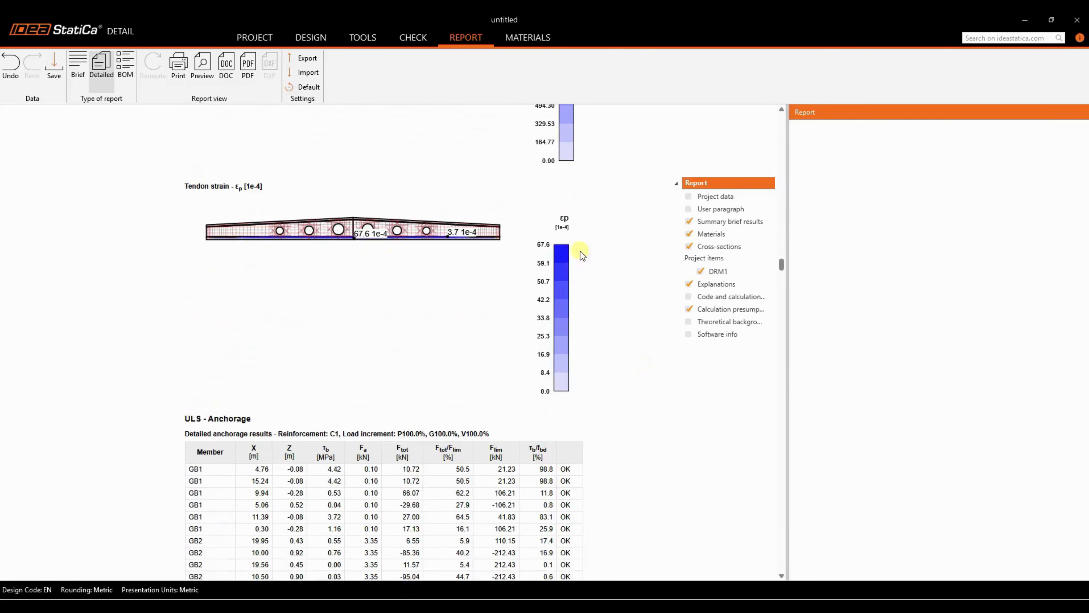
scroll(597, 316, down, 20)
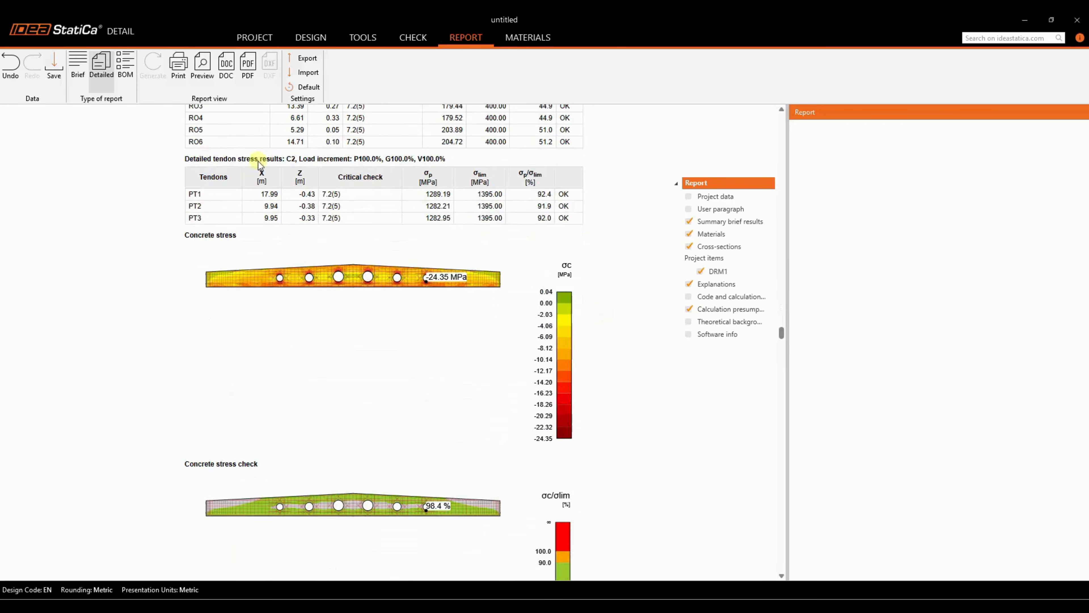
scroll(600, 318, down, 15)
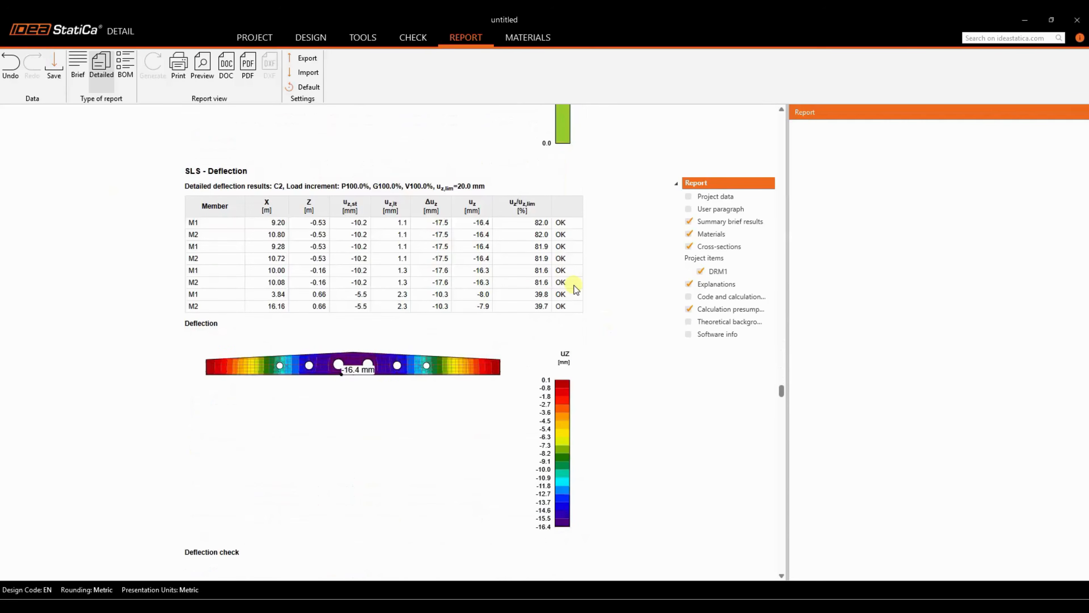
scroll(573, 285, down, 20)
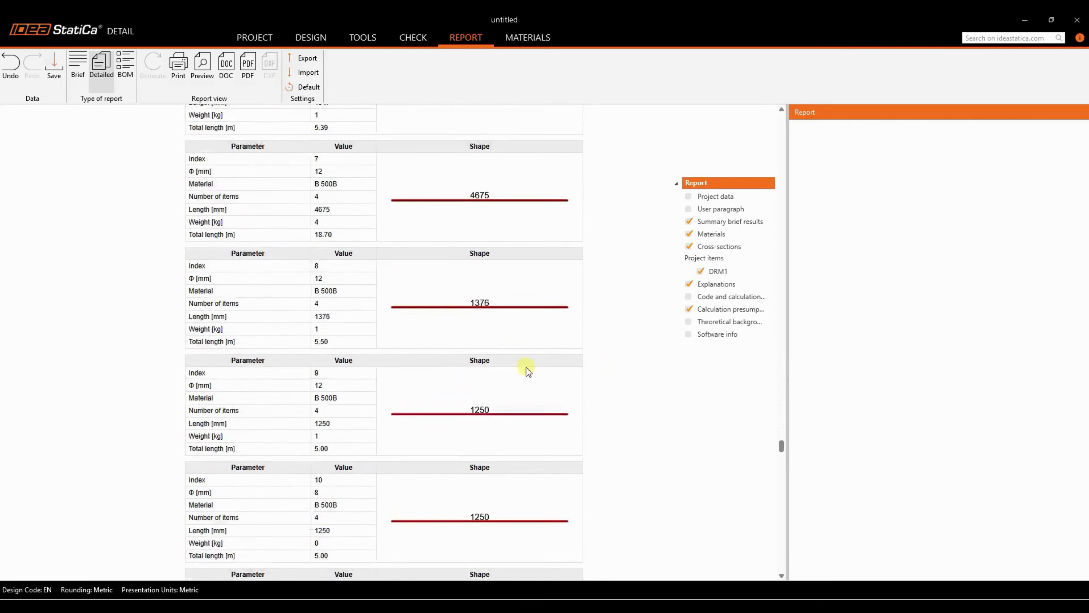
scroll(529, 372, down, 20)
drag(782, 564, 781, 117)
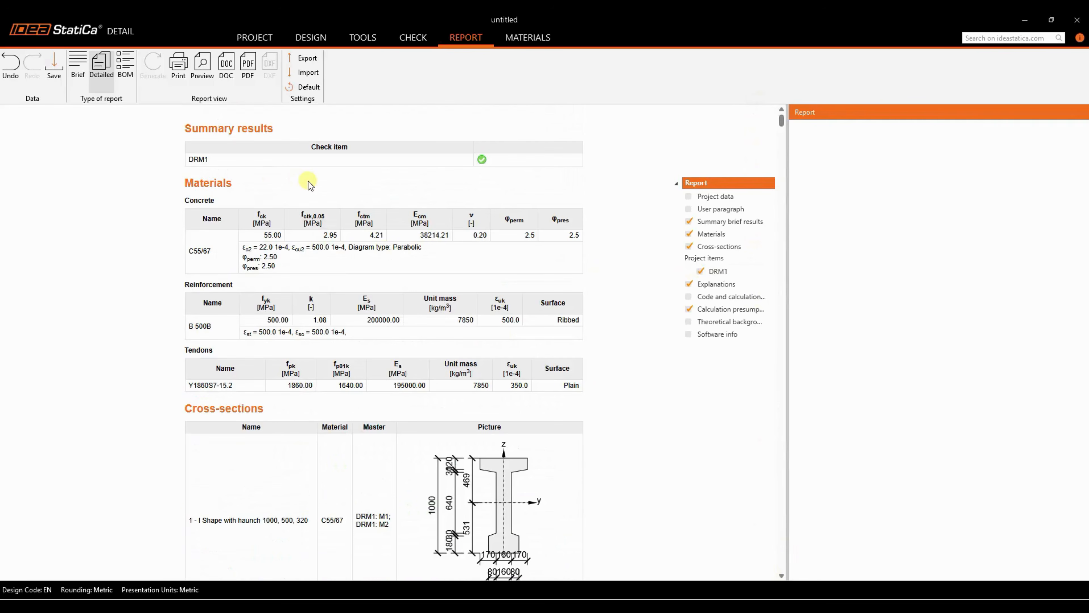